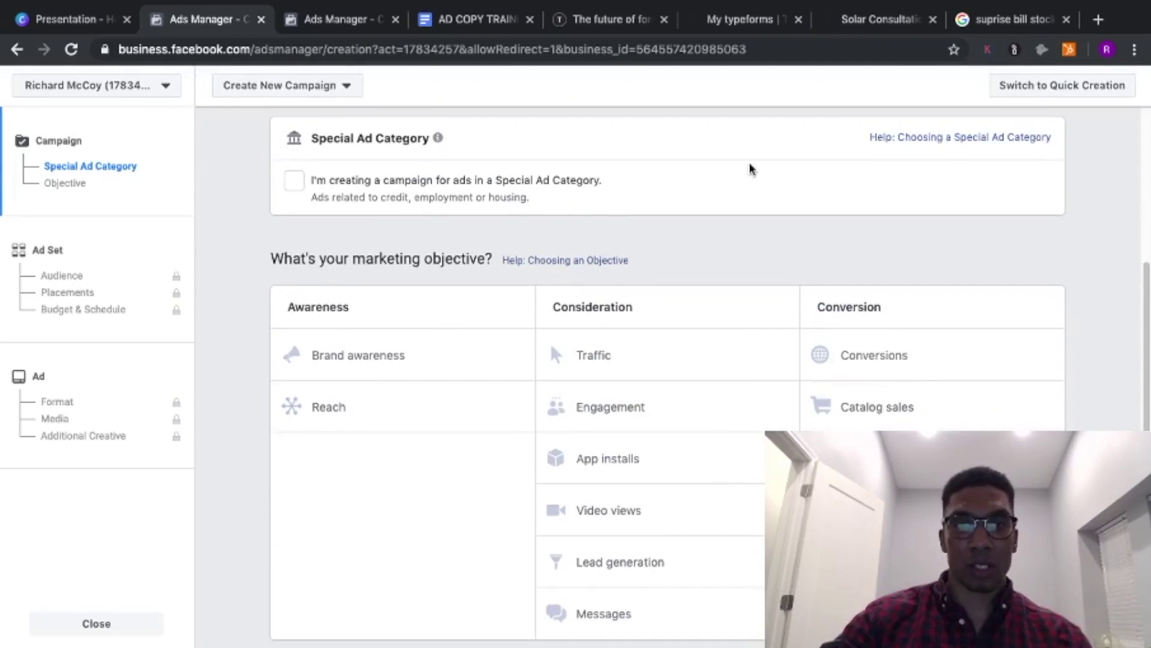
- Choose the Traffic objective and name the campaign 'Traffic - city test v1'
left_click(611, 363)
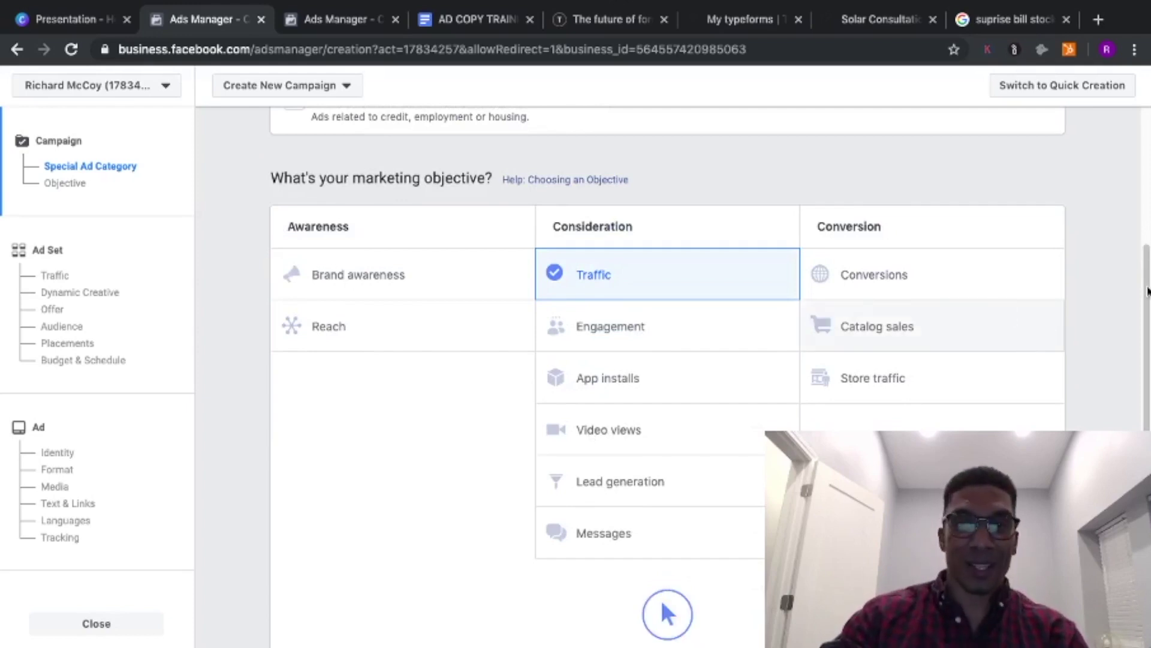
scroll(1107, 424, "down", 3)
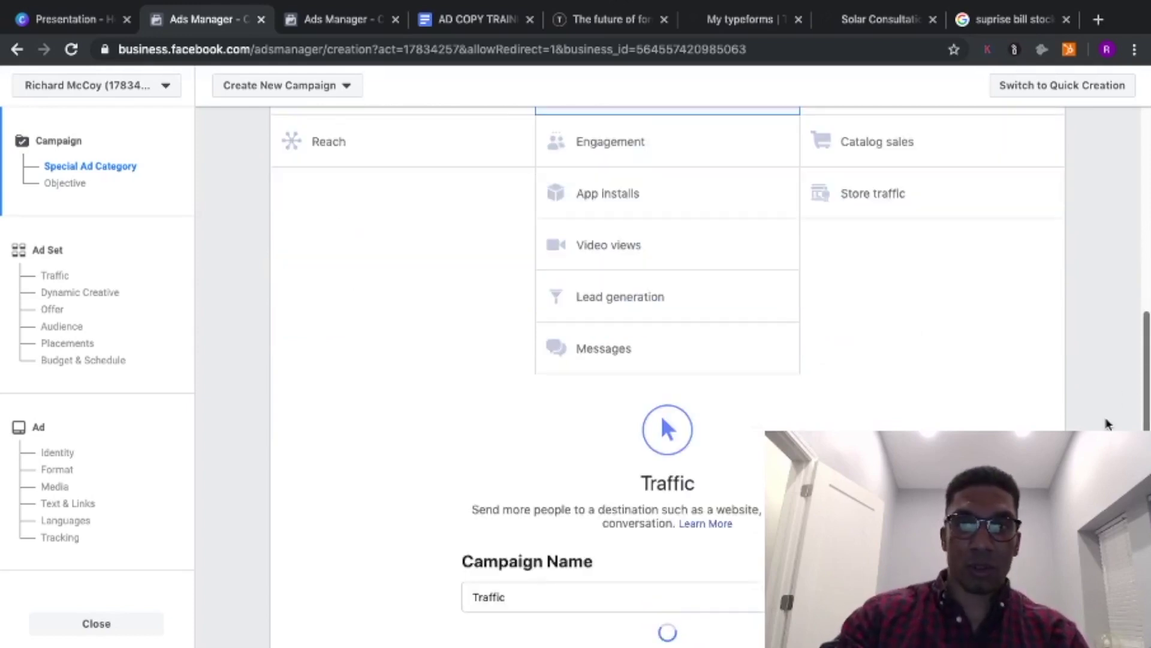
scroll(1107, 424, "down", 3)
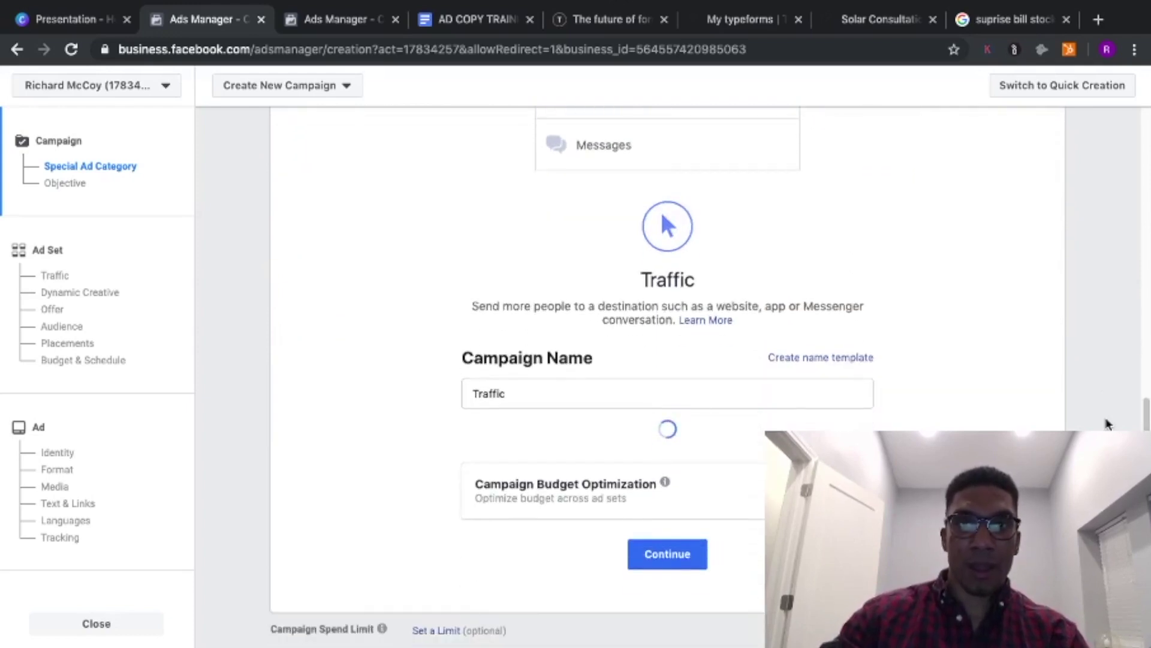
scroll(1108, 424, "down", 2)
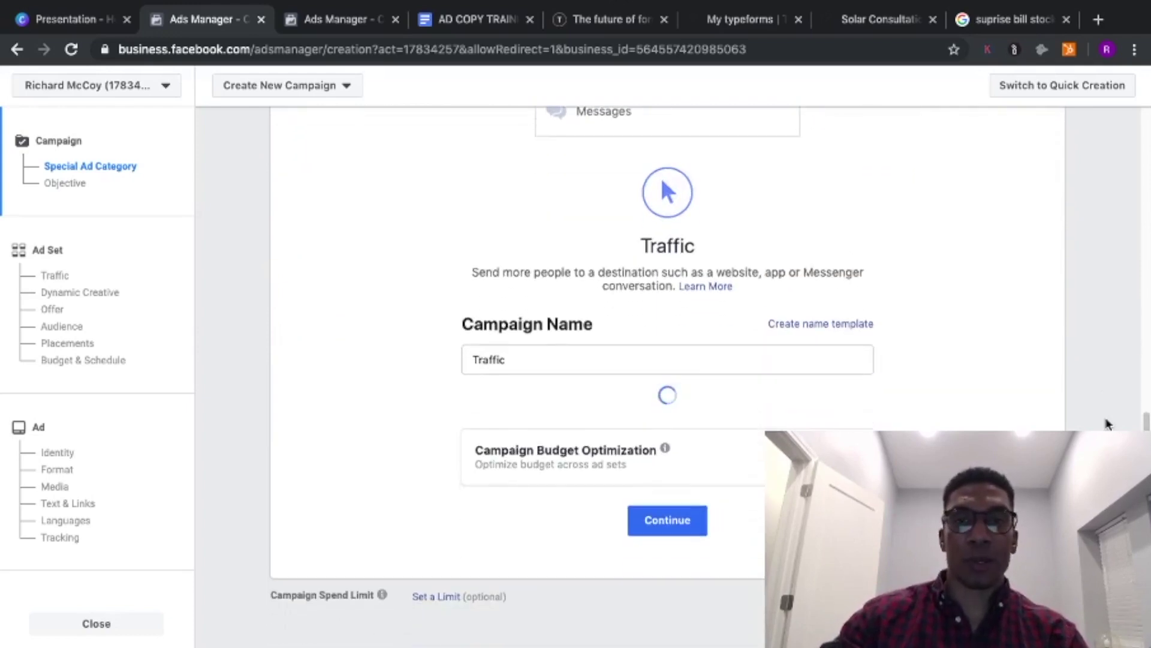
left_click(552, 334)
type("-")
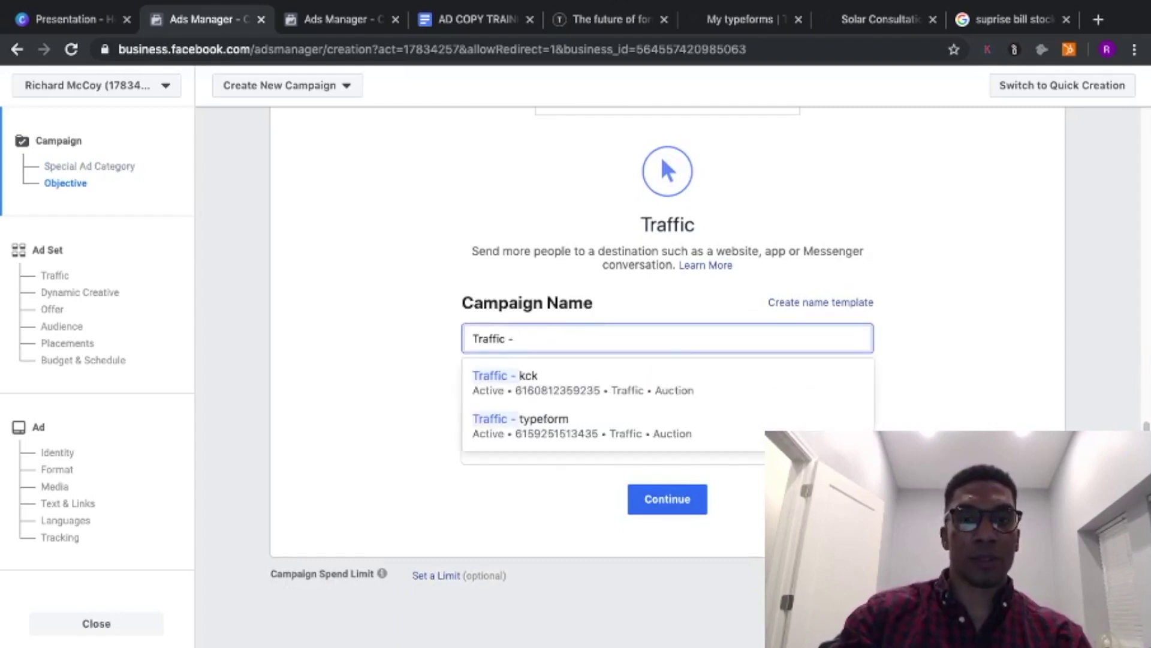
type(" city")
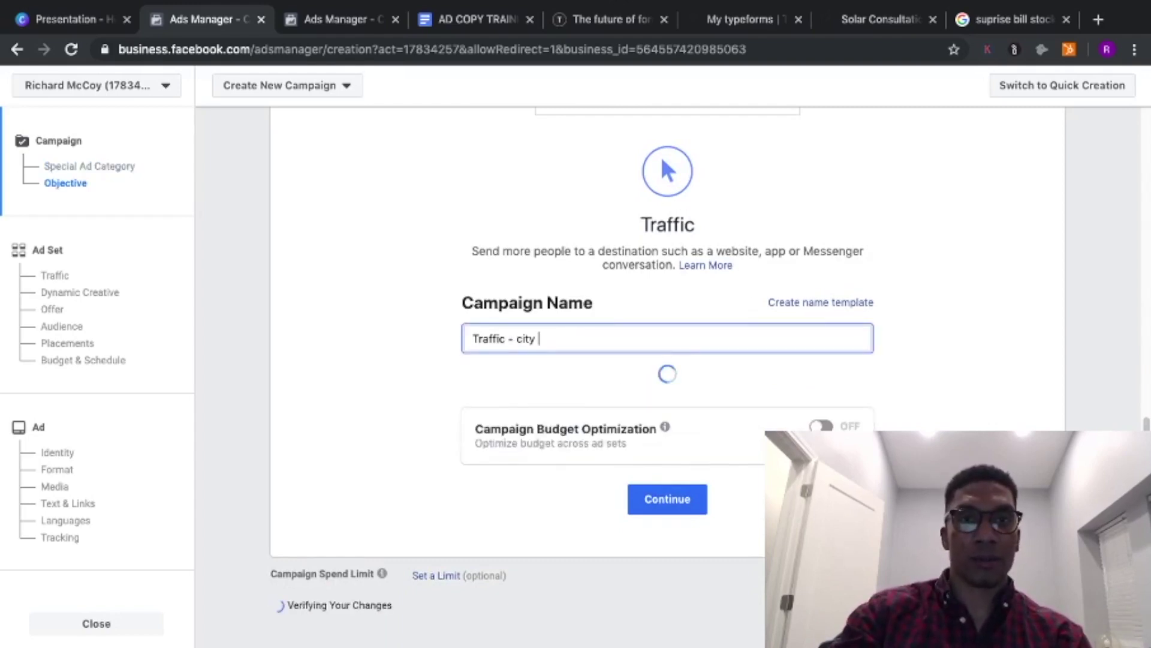
type(" test v")
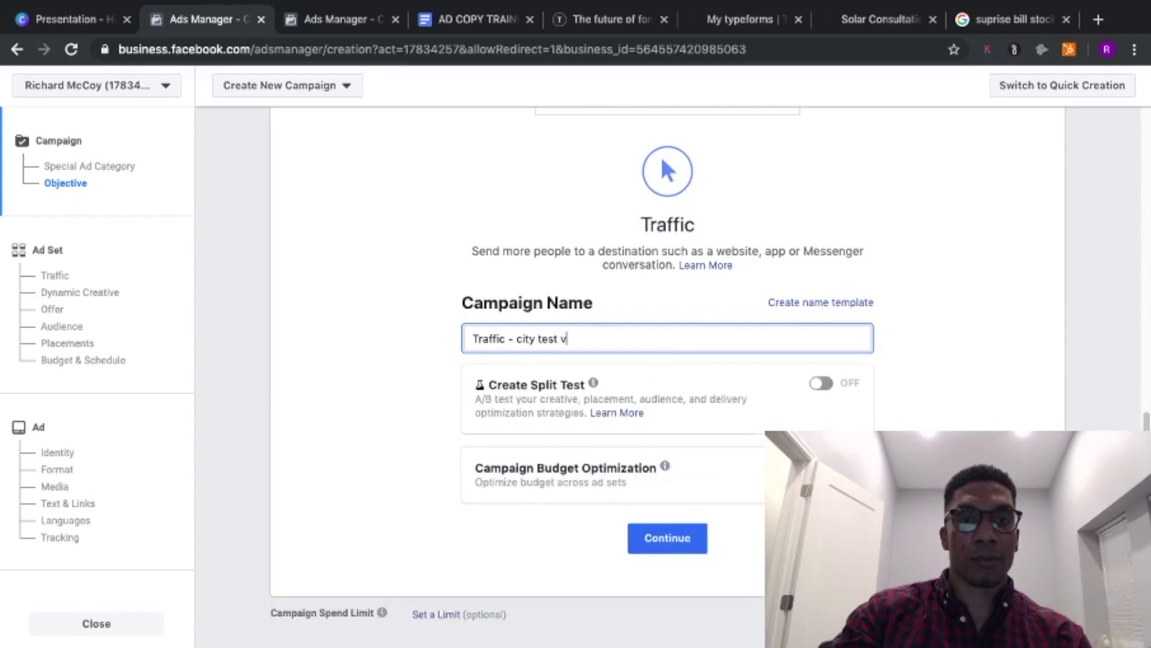
type("1")
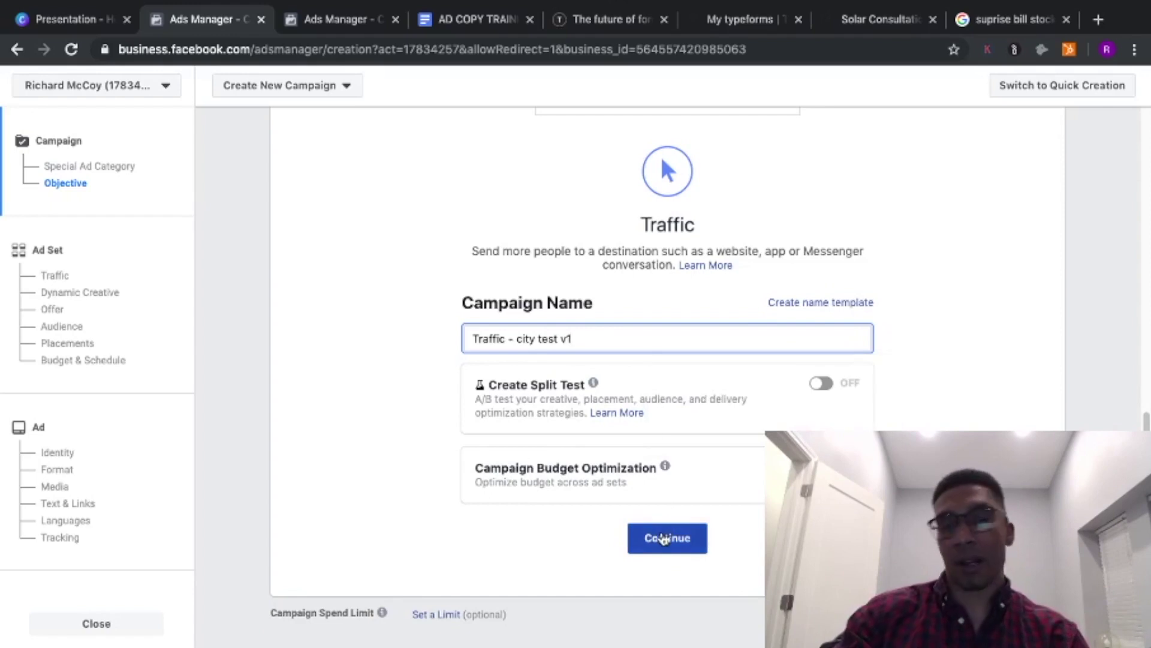
left_click(665, 539)
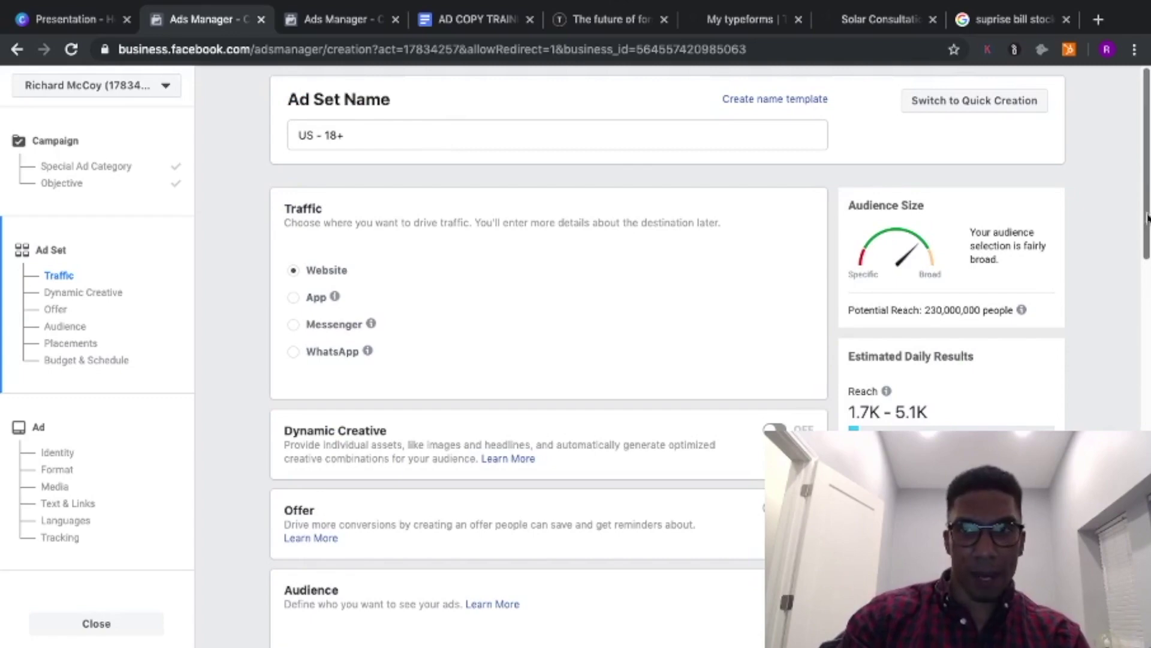
- Move to the 'US - 18+' ad set settings and scroll down to its Audience section
scroll(1149, 257, "down", 3)
scroll(1148, 257, "up", 3)
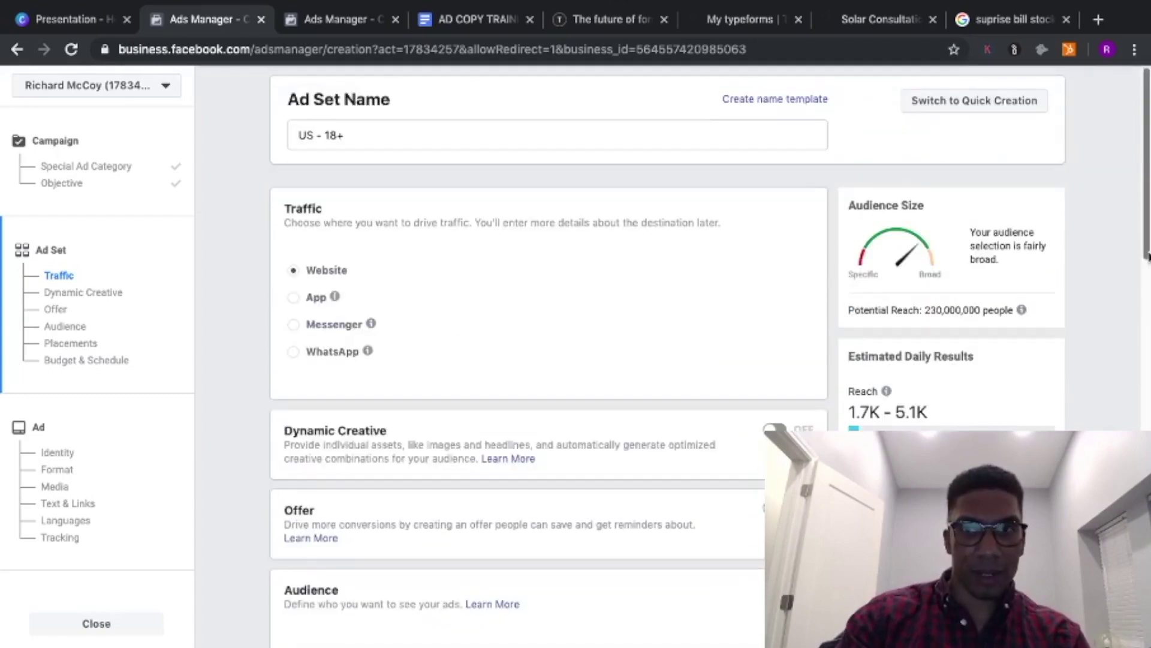
scroll(1148, 256, "down", 1)
scroll(1148, 257, "up", 1)
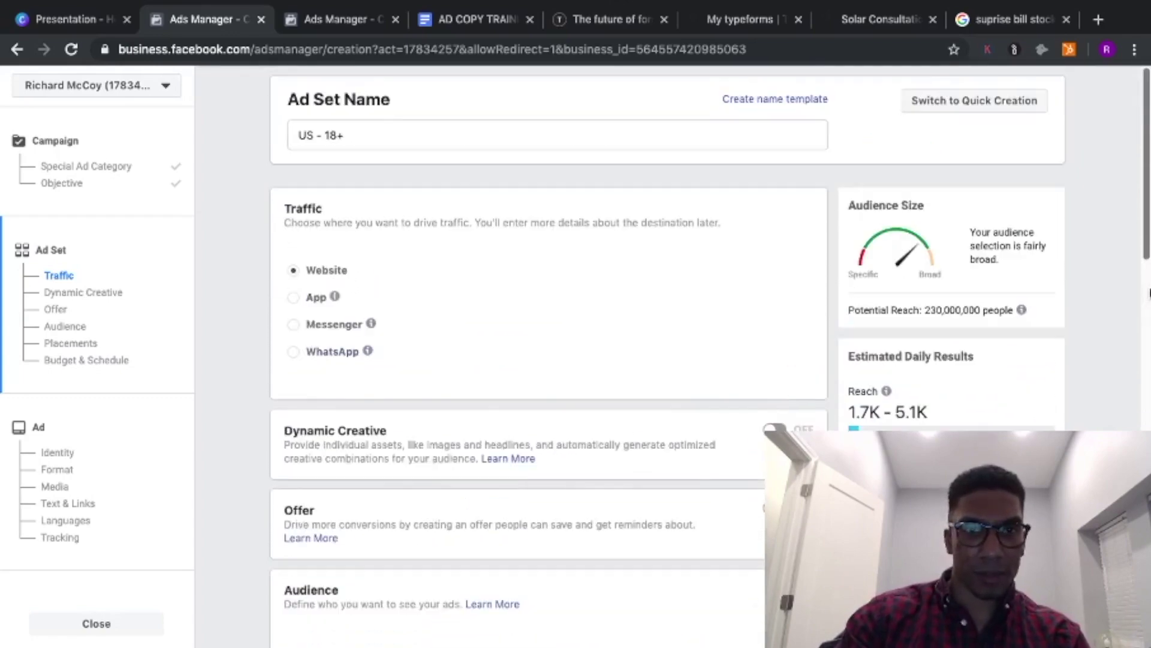
right_click(1146, 219)
key("Escape")
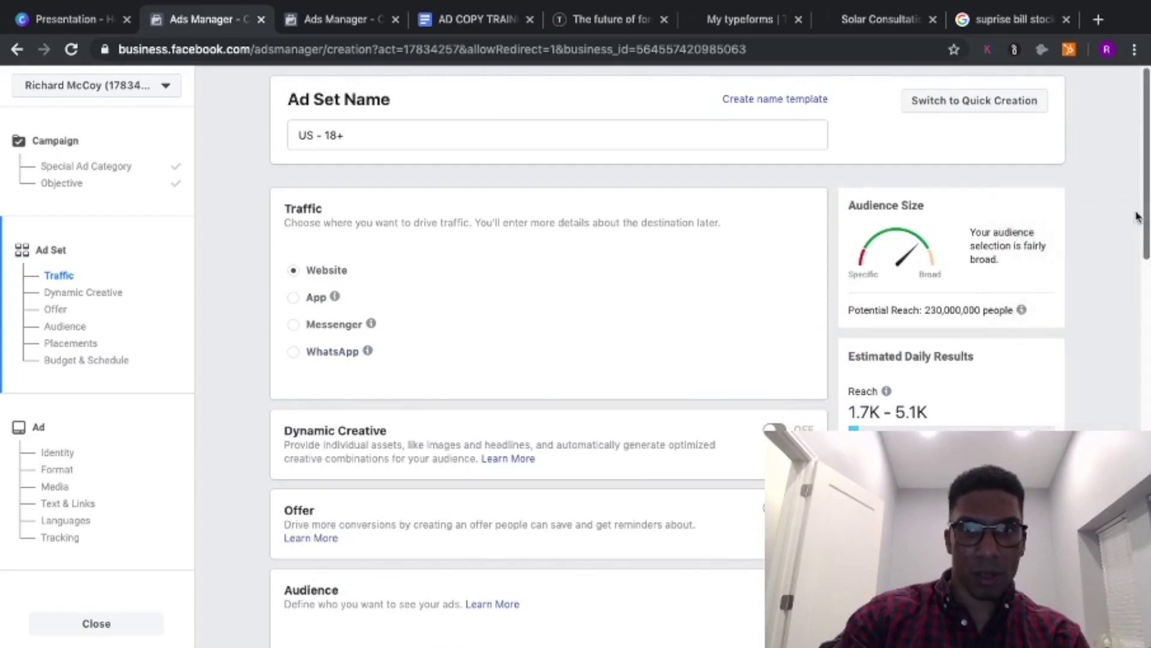
left_click(104, 292)
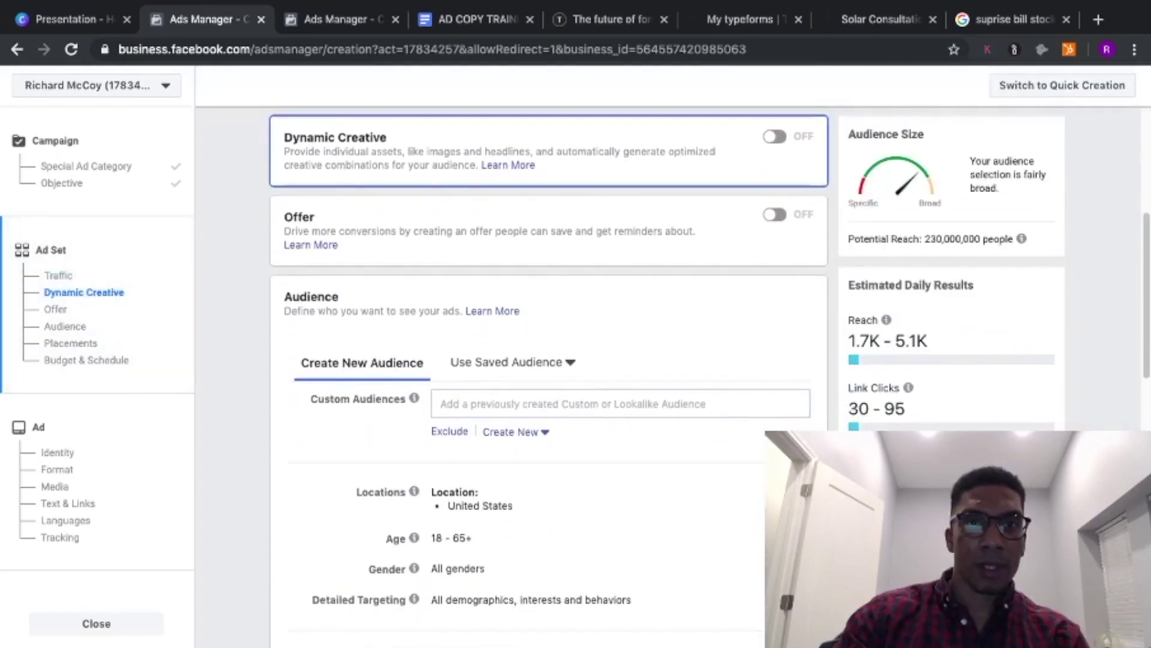
scroll(483, 429, "down", 2)
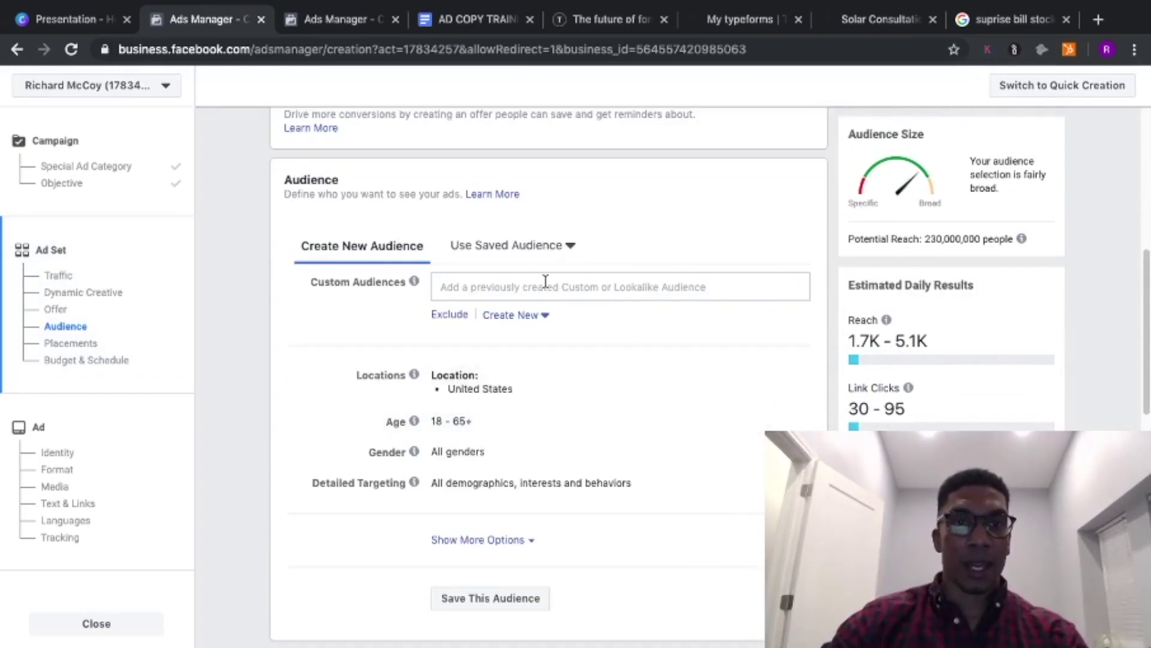
left_click(472, 290)
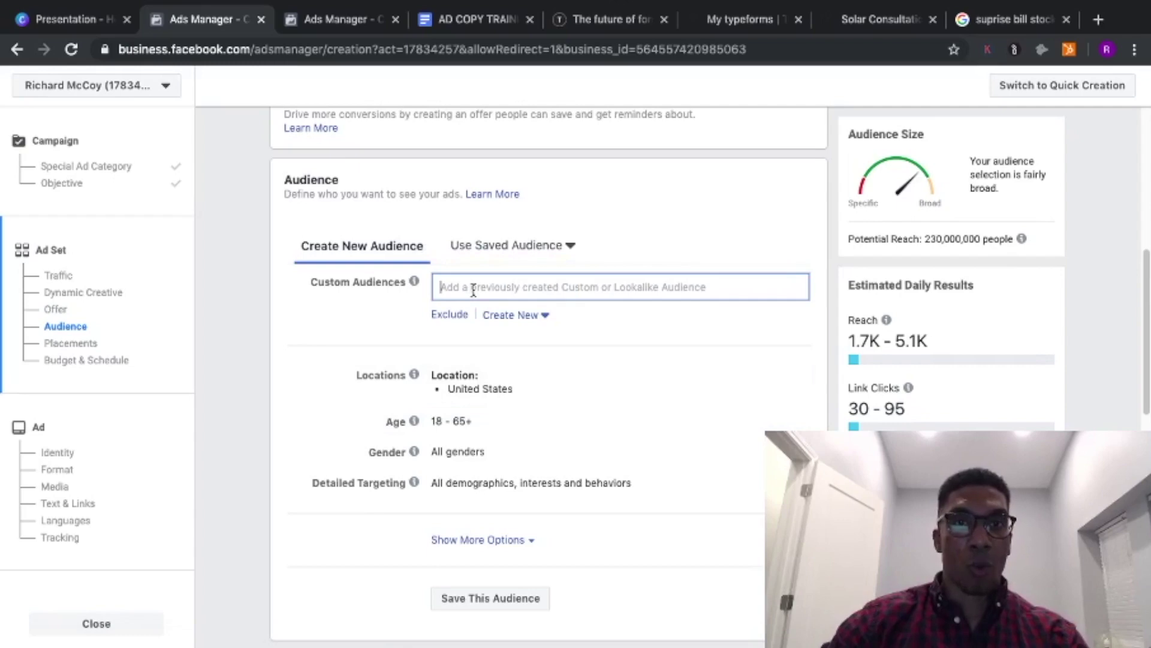
- Edit the locations, search 'kansas city' and select Kansas City, Missouri
left_click(709, 202)
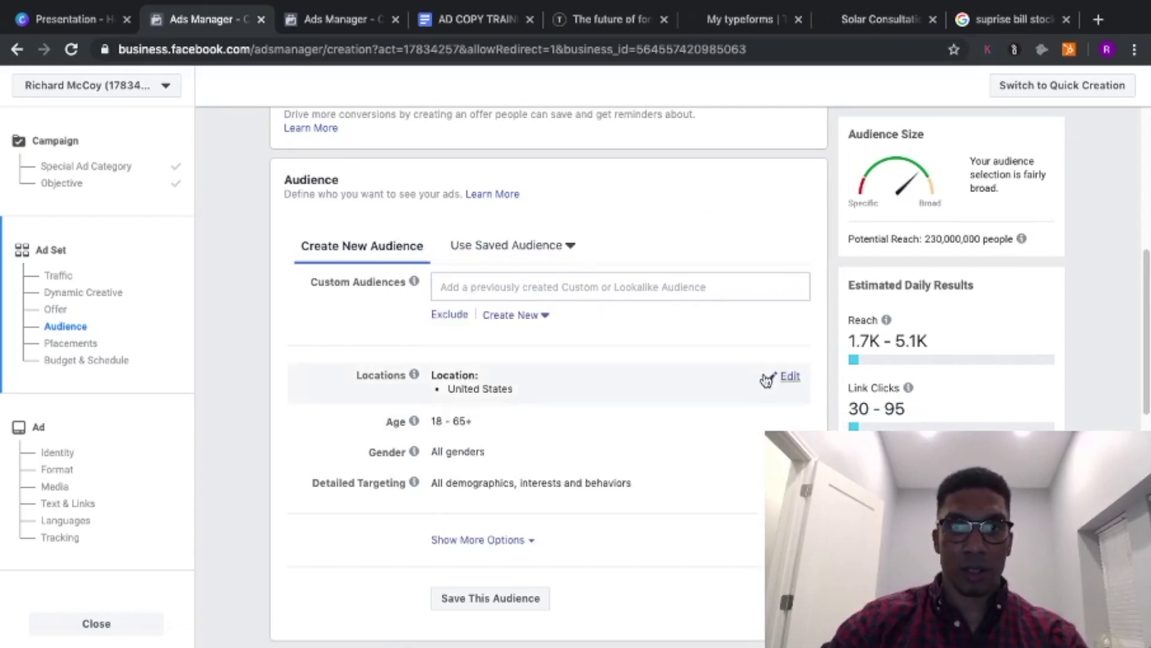
left_click(771, 380)
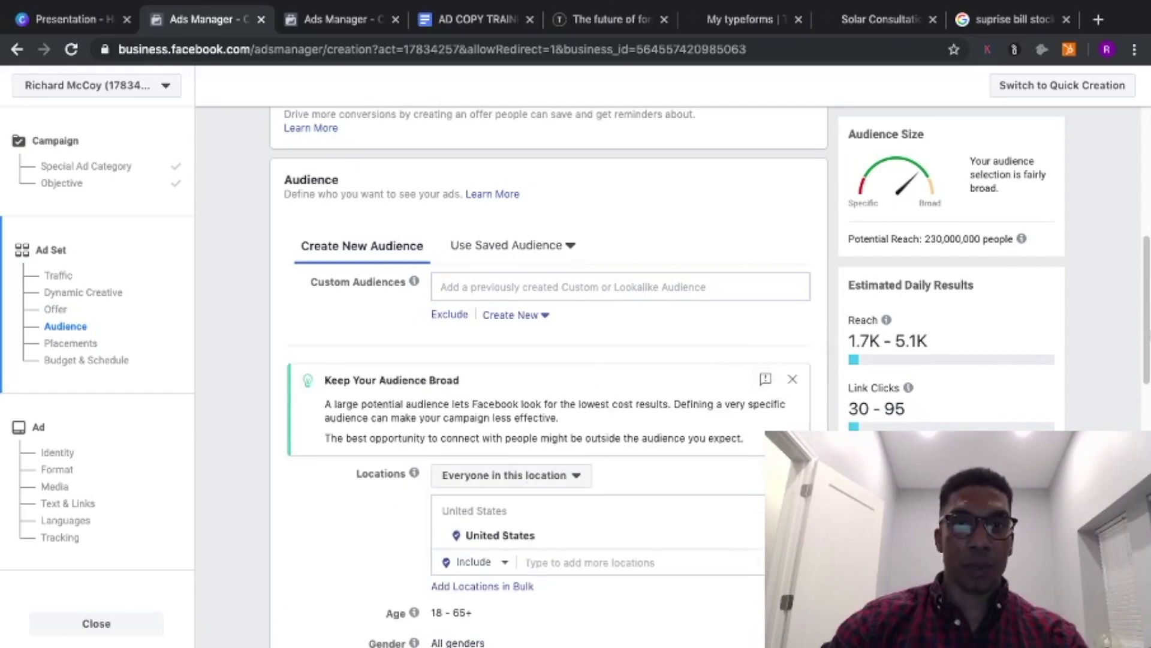
scroll(548, 360, "down", 3)
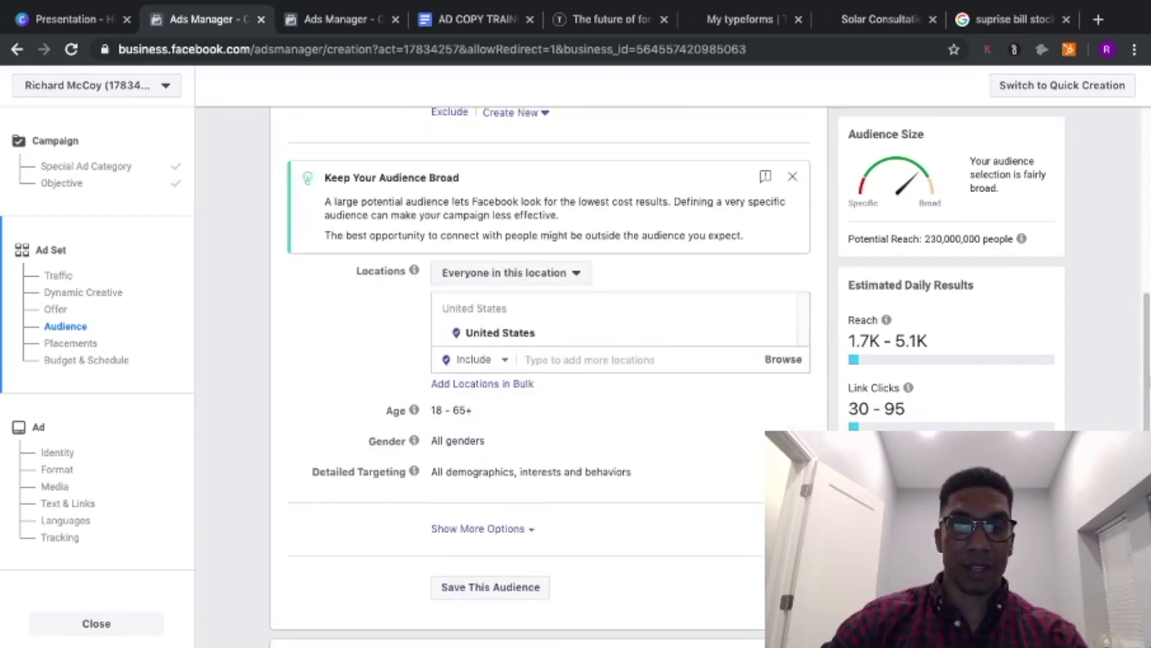
left_click(559, 365)
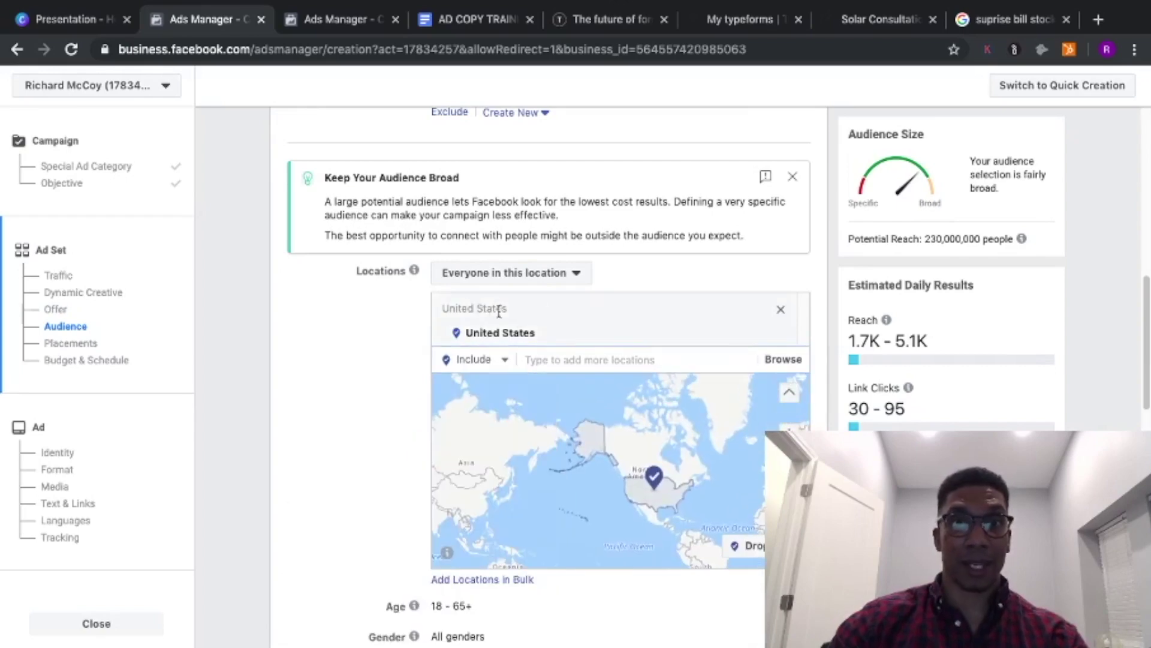
left_click(569, 358)
type("kansas city")
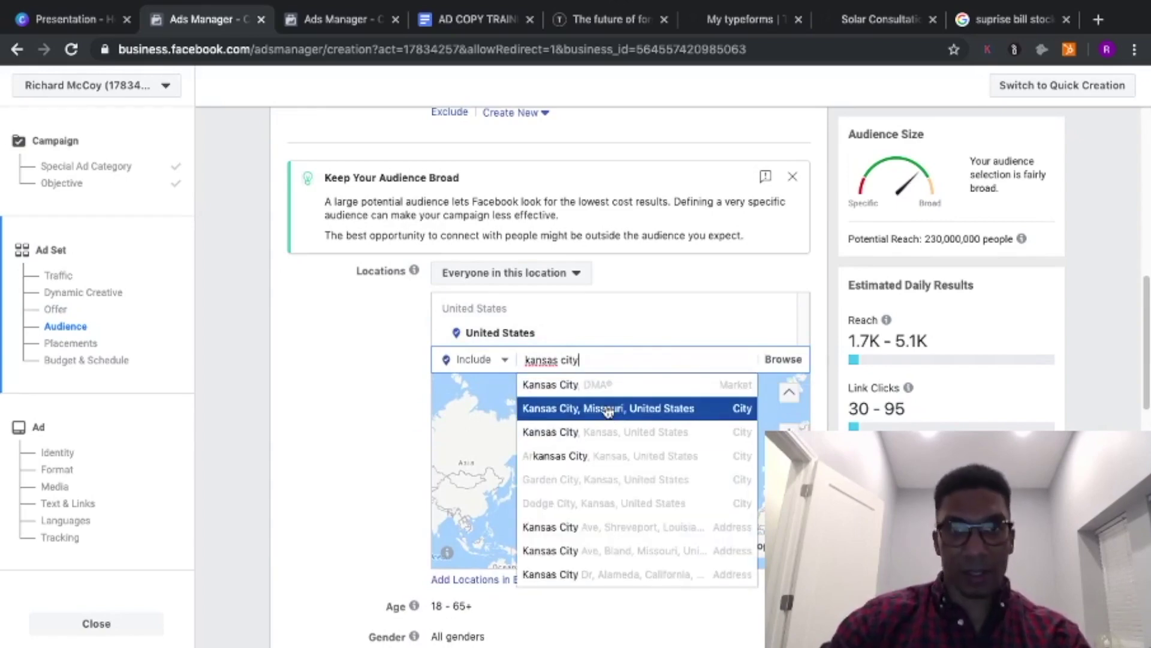
left_click(608, 408)
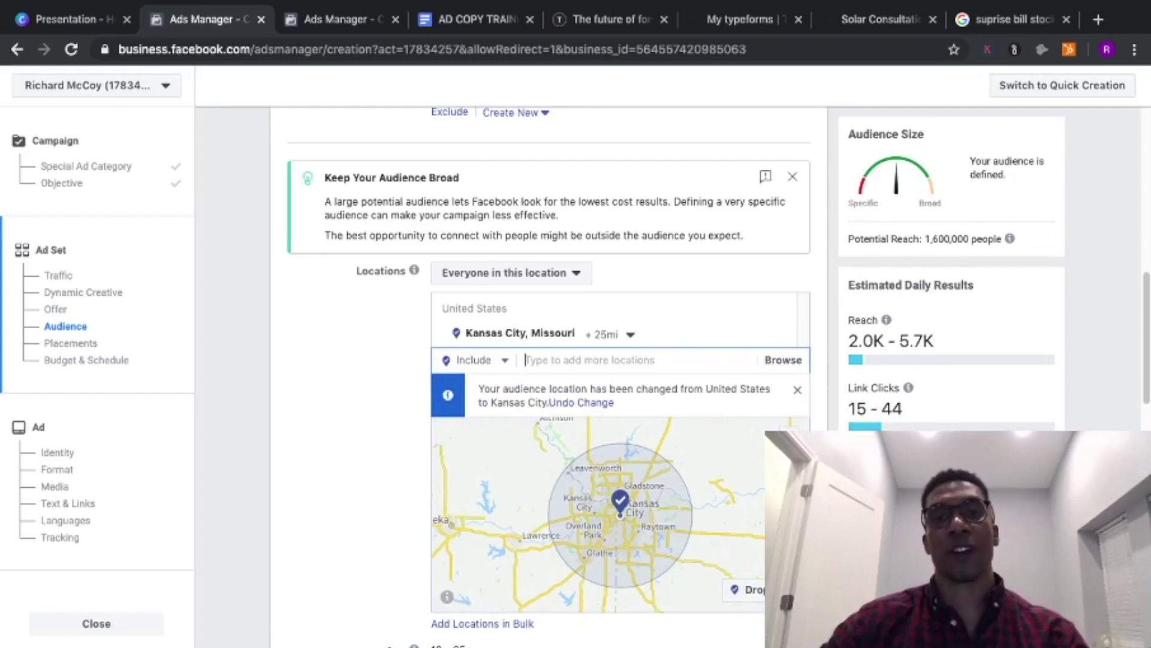
- Reduce the Kansas City, Missouri targeting radius from +25mi to +10mi
left_click_drag(1142, 338, 1146, 367)
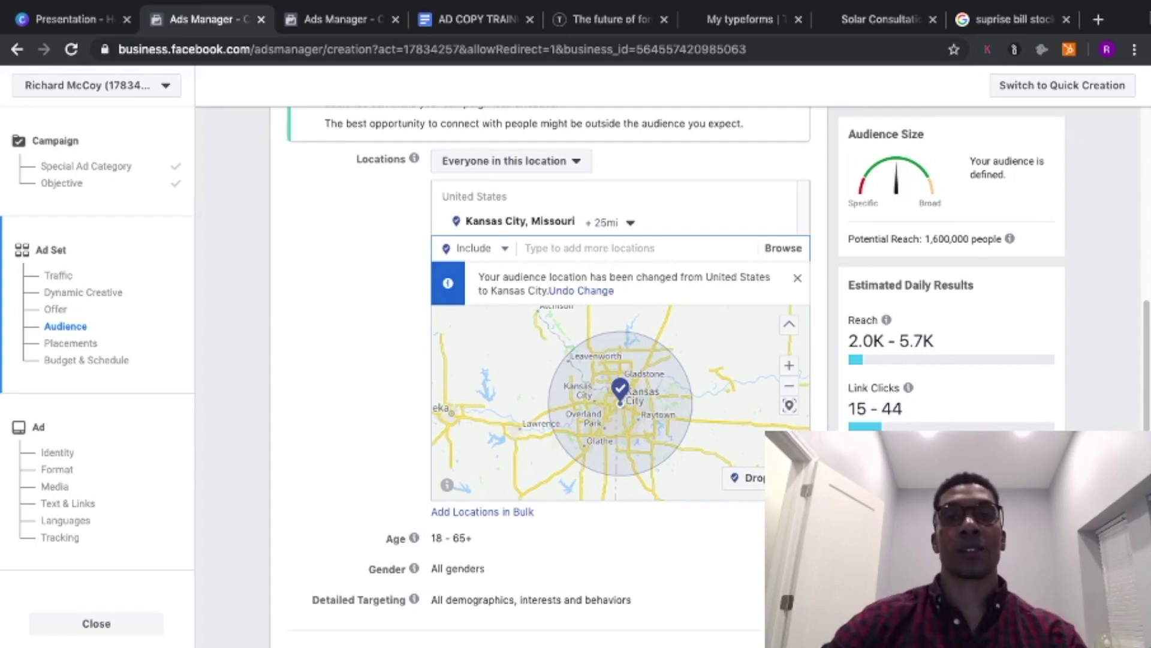
left_click(629, 229)
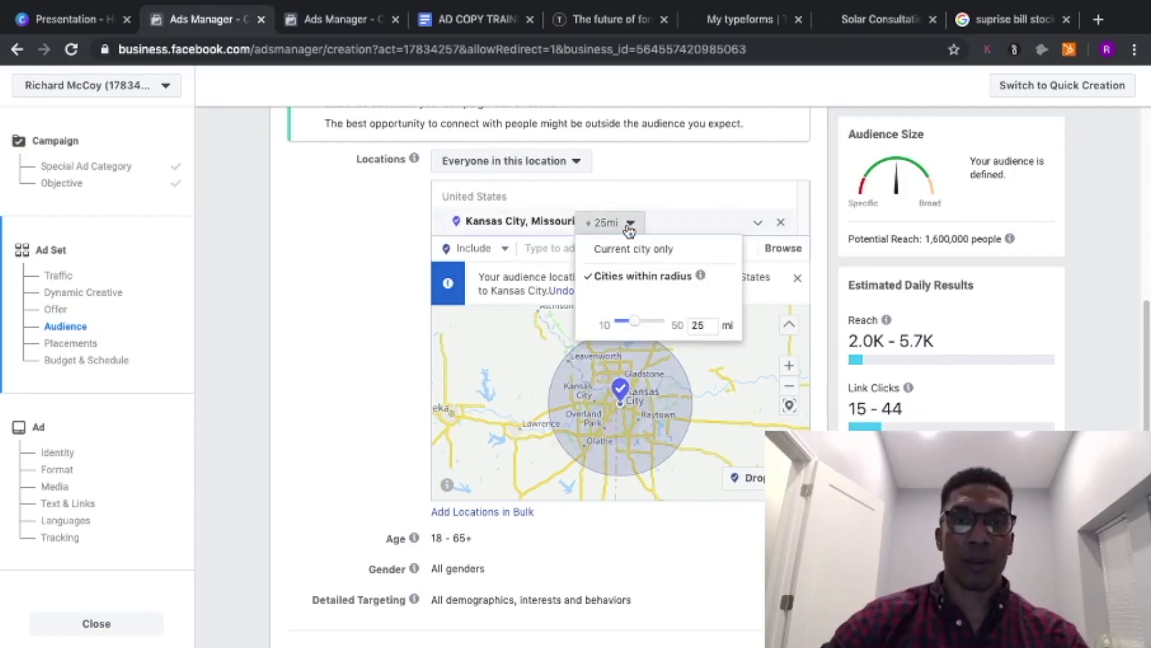
left_click_drag(633, 325, 609, 327)
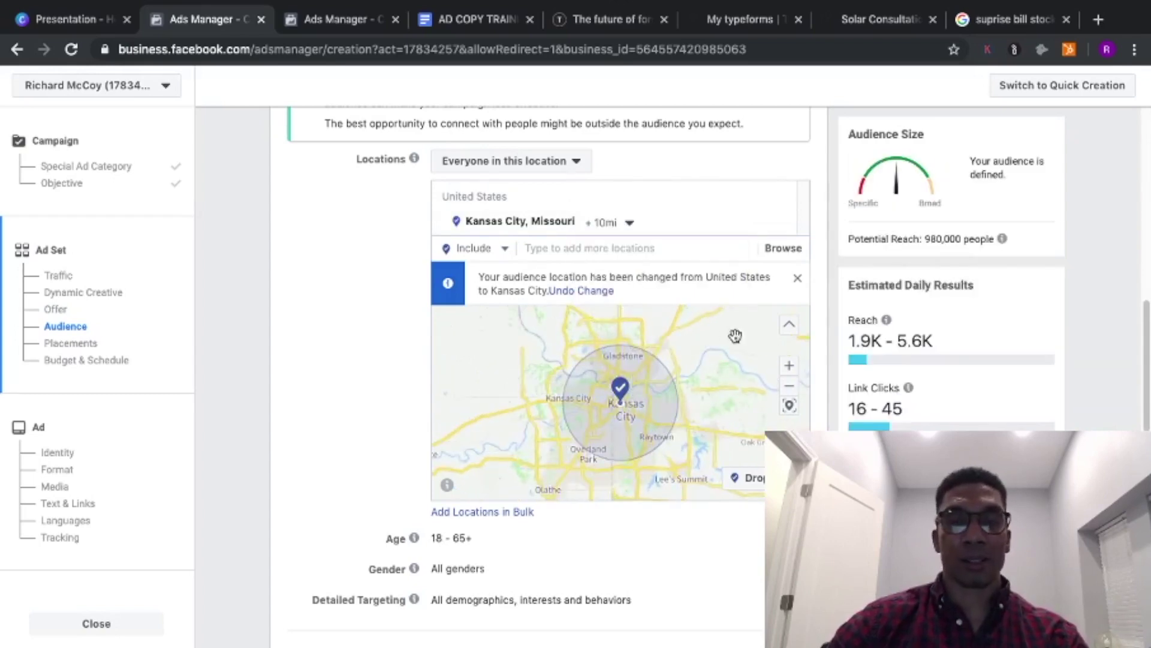
left_click(622, 252)
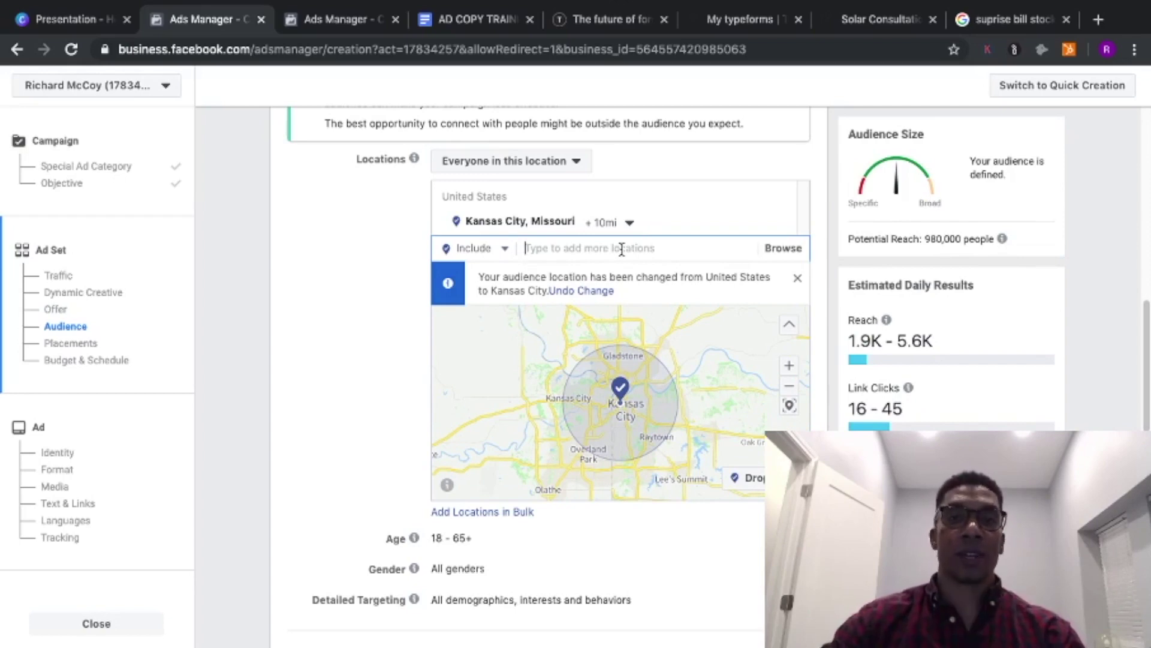
mouse_move(553, 221)
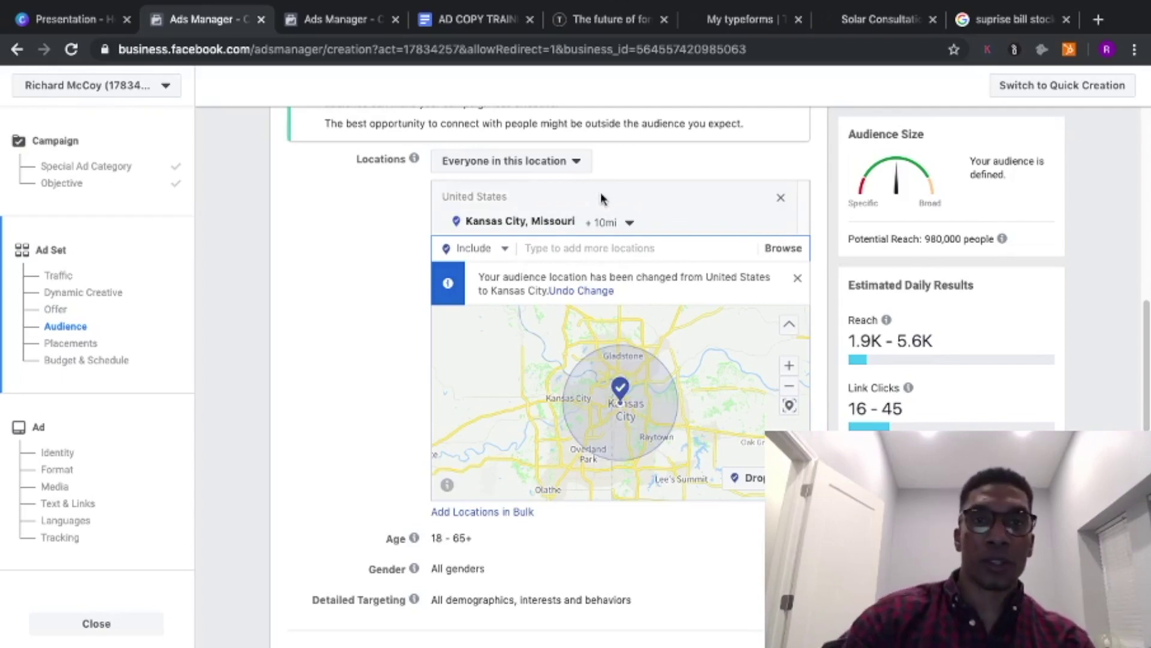
left_click(557, 250)
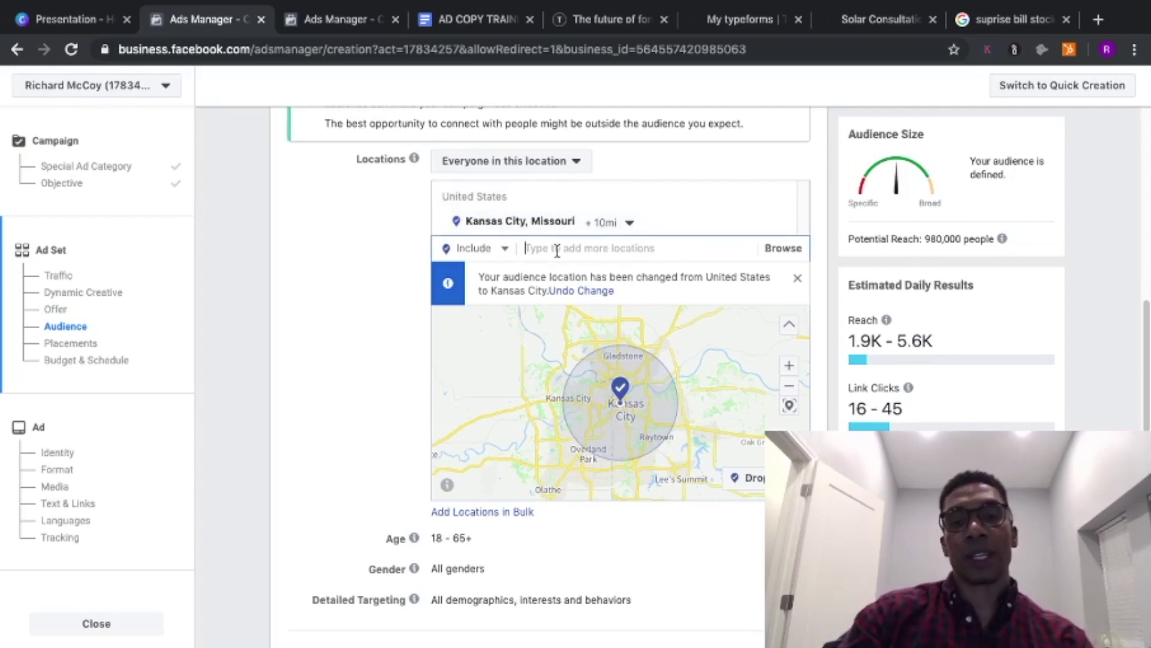
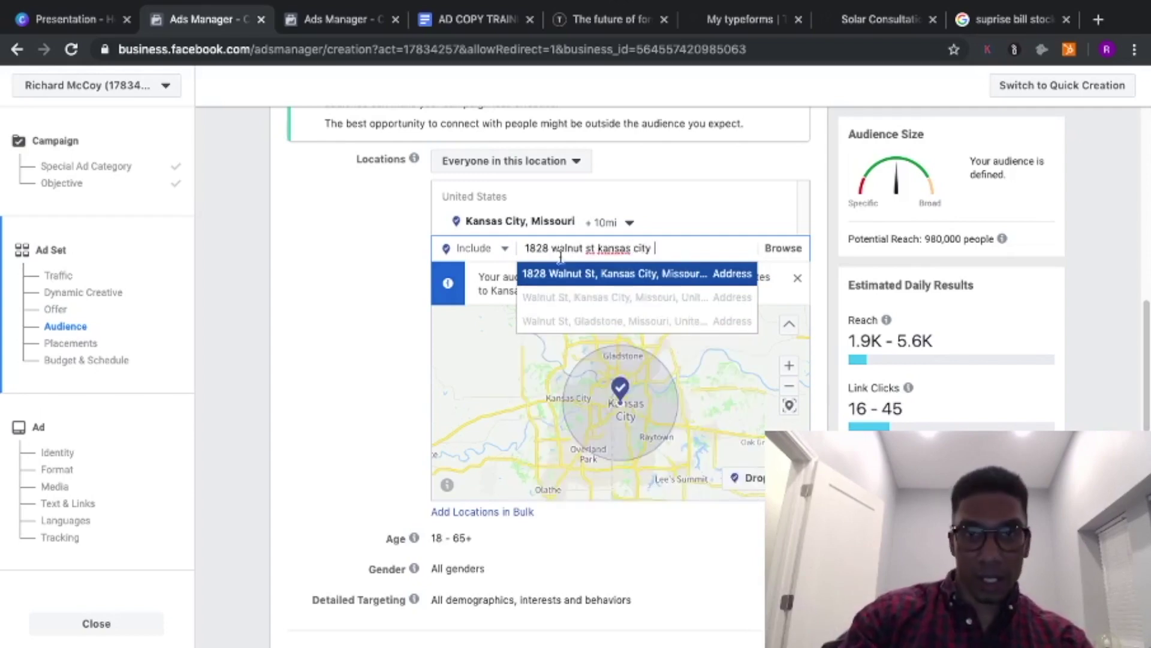
- Replace the city-wide location with a suggested Kansas City street address
left_click(562, 282)
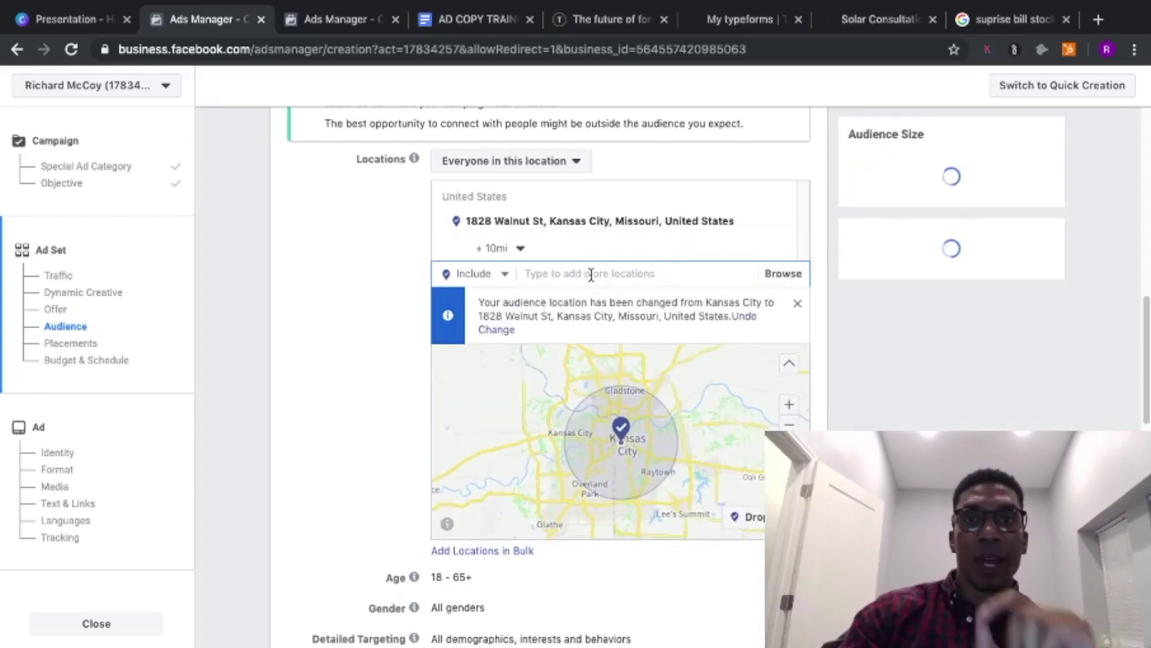
- Set the street address targeting radius to 5 miles
left_click(519, 249)
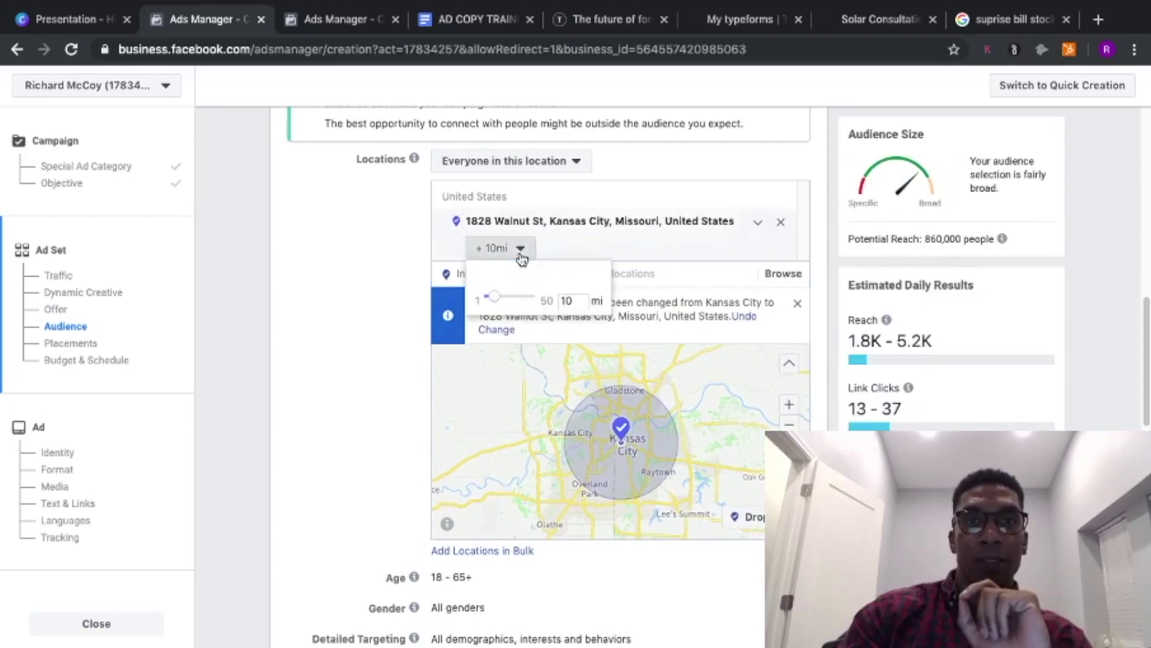
left_click_drag(493, 301, 488, 301)
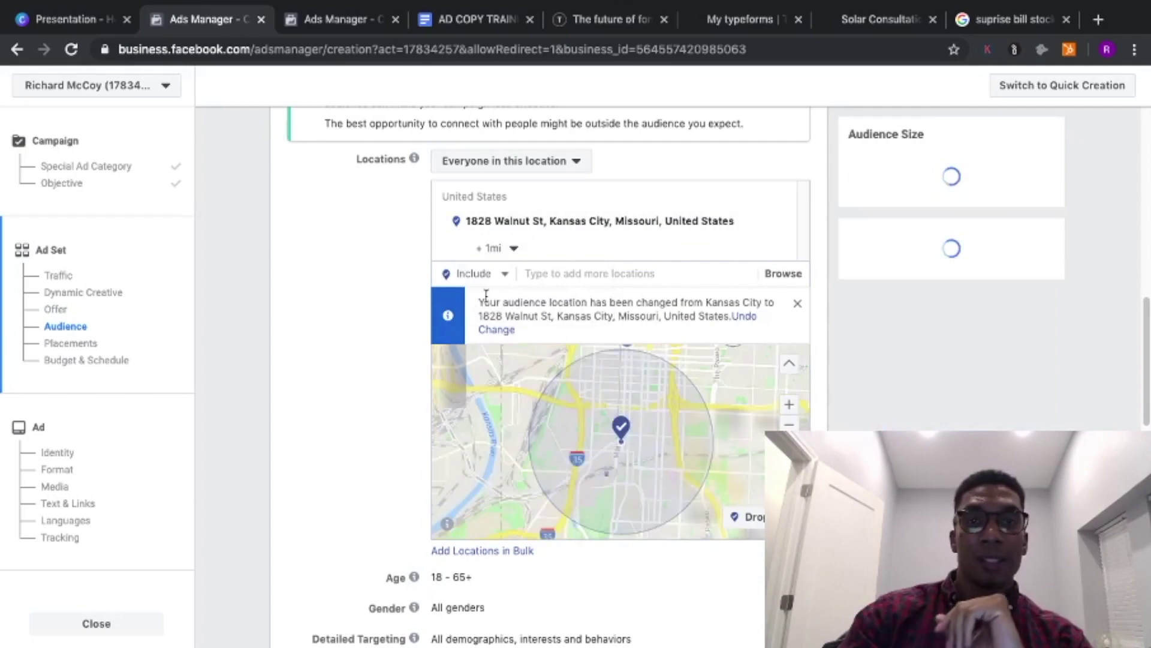
left_click(516, 250)
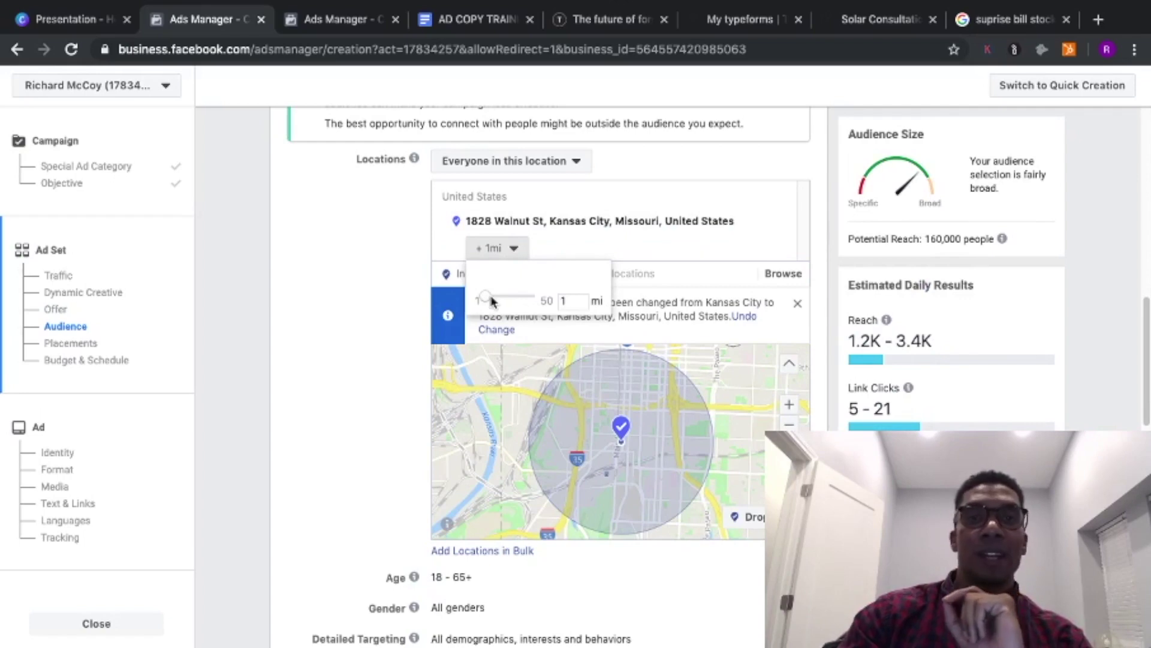
left_click_drag(490, 303, 493, 299)
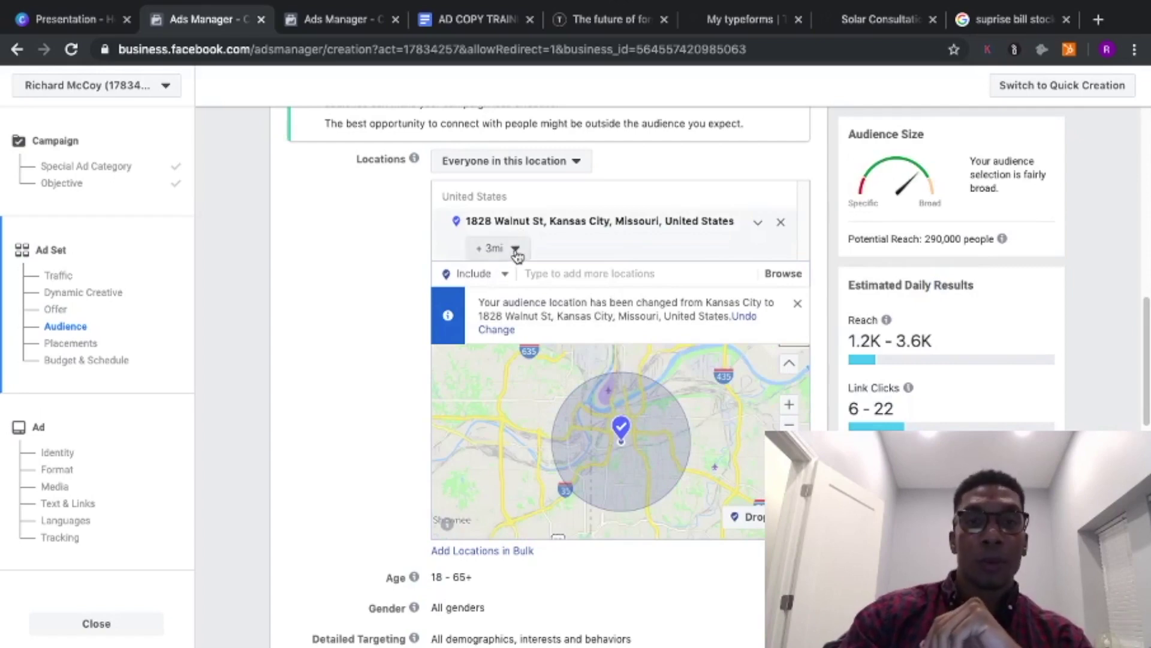
left_click(516, 252)
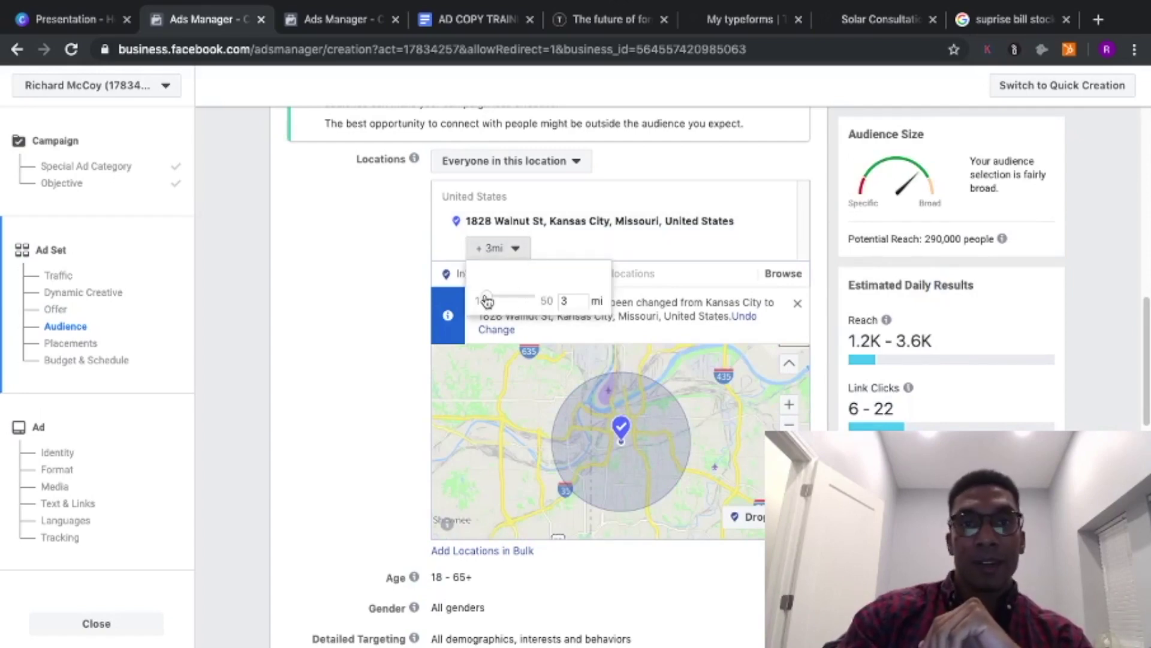
left_click_drag(487, 301, 492, 301)
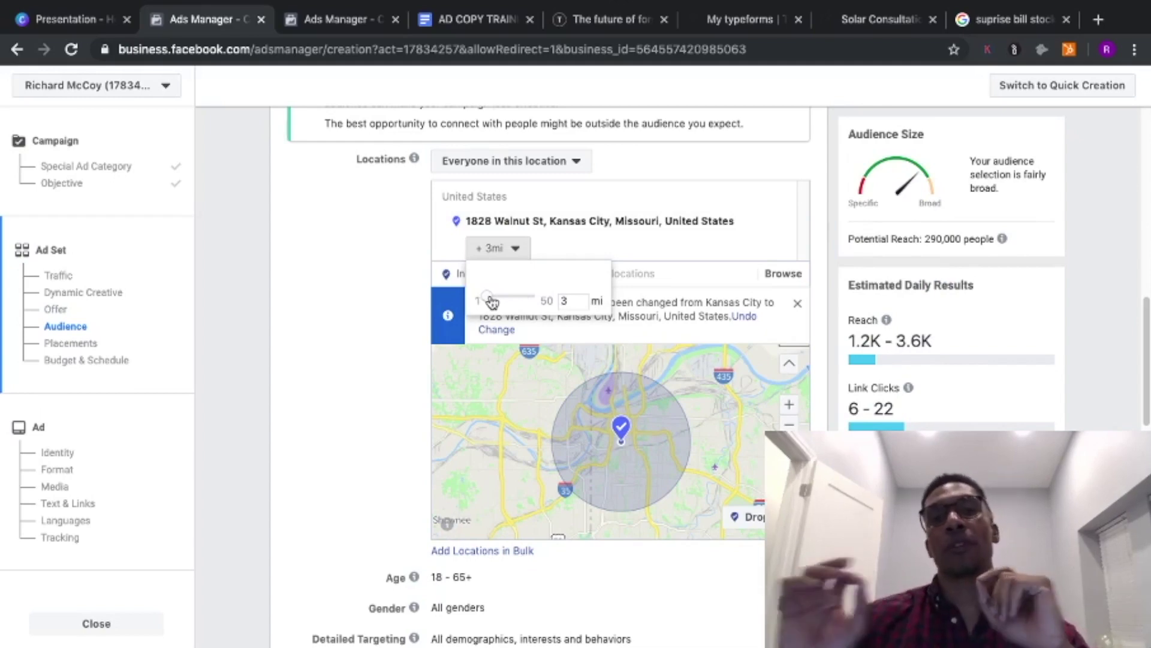
left_click_drag(492, 301, 483, 300)
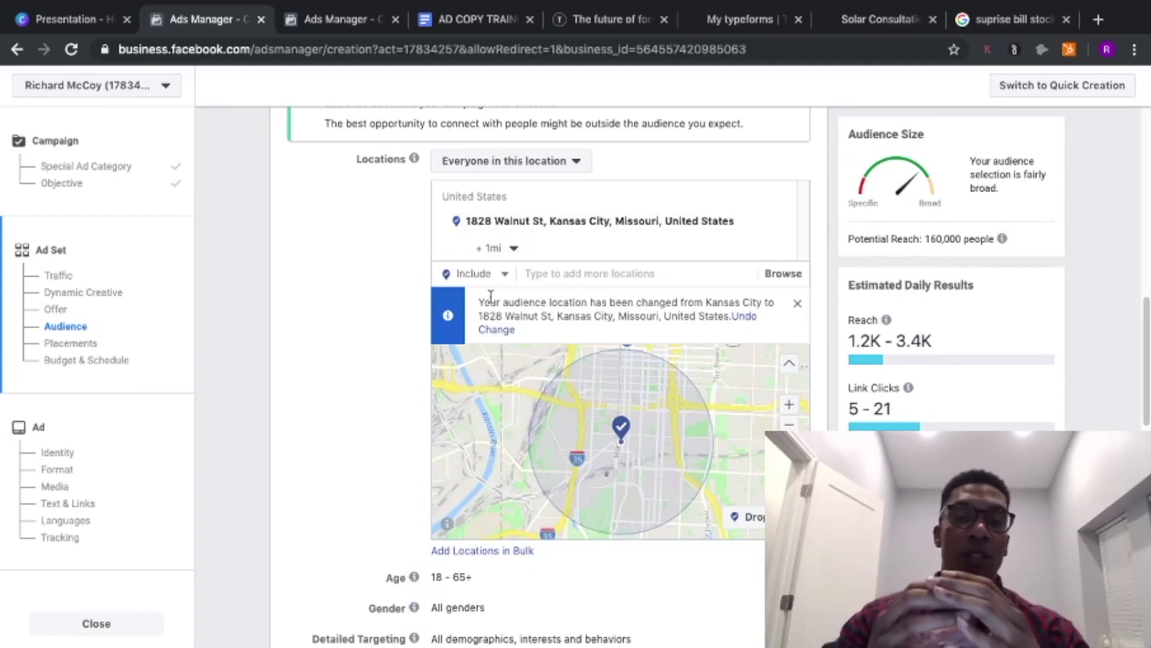
left_click(493, 248)
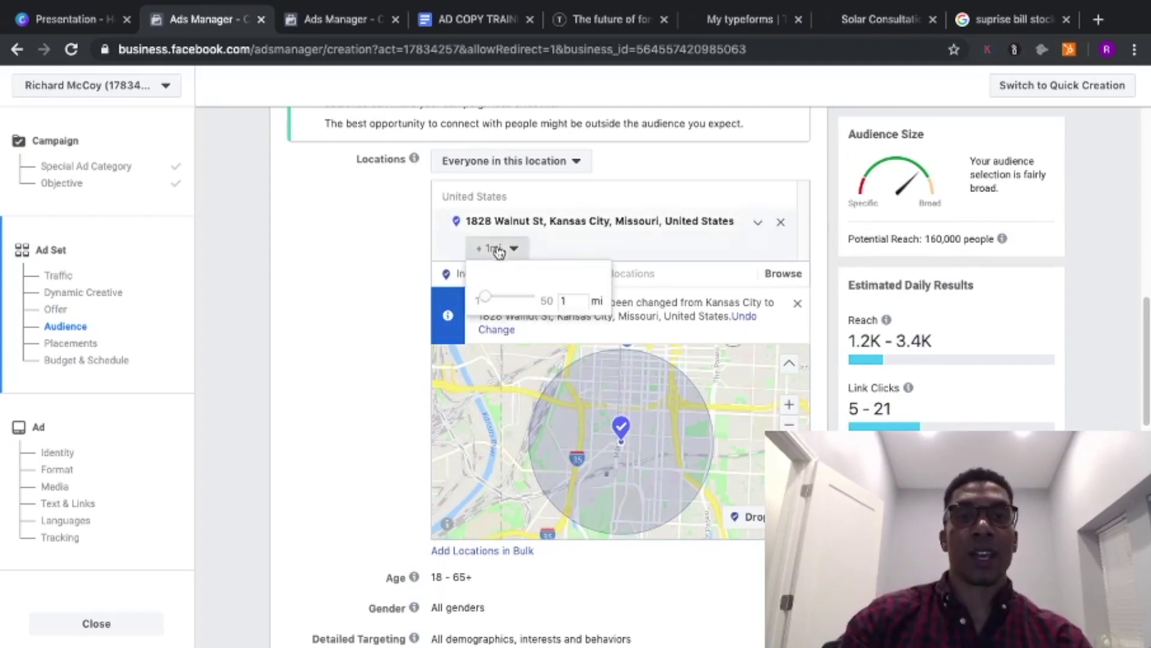
left_click_drag(489, 301, 493, 302)
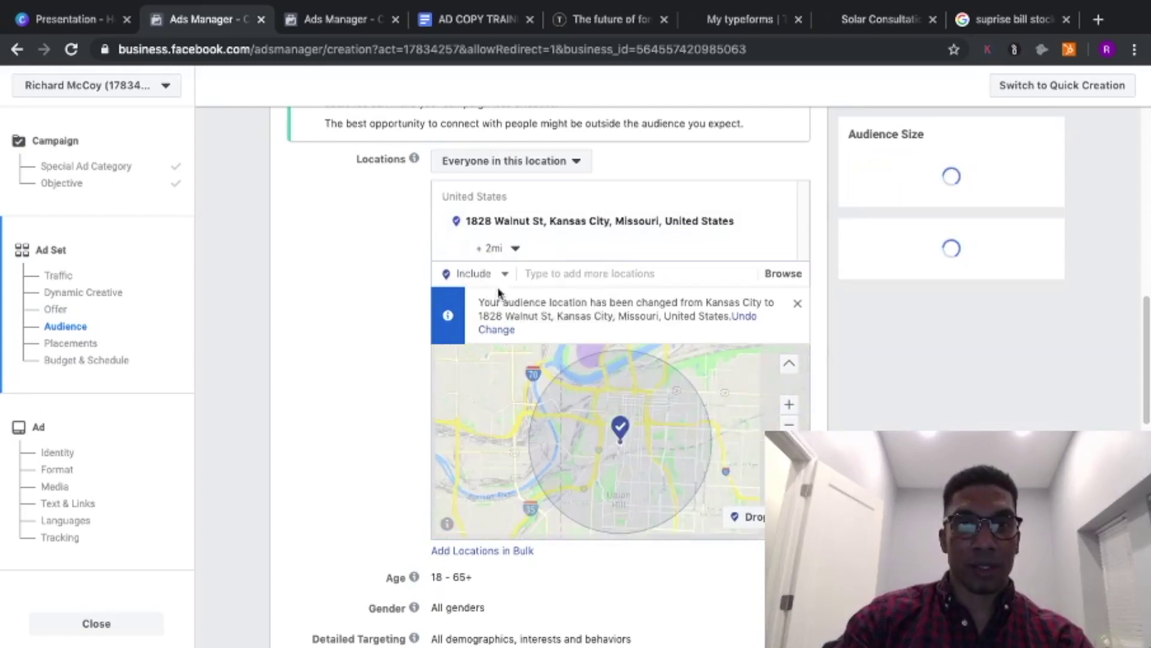
left_click(500, 248)
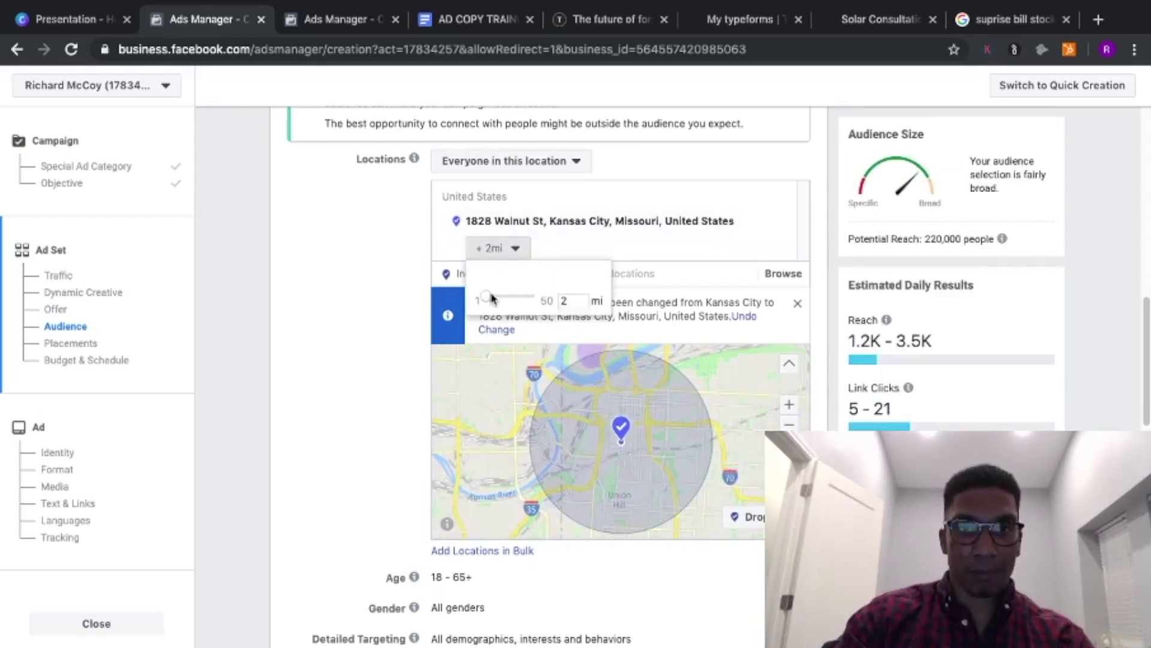
double_click(571, 300)
type("5")
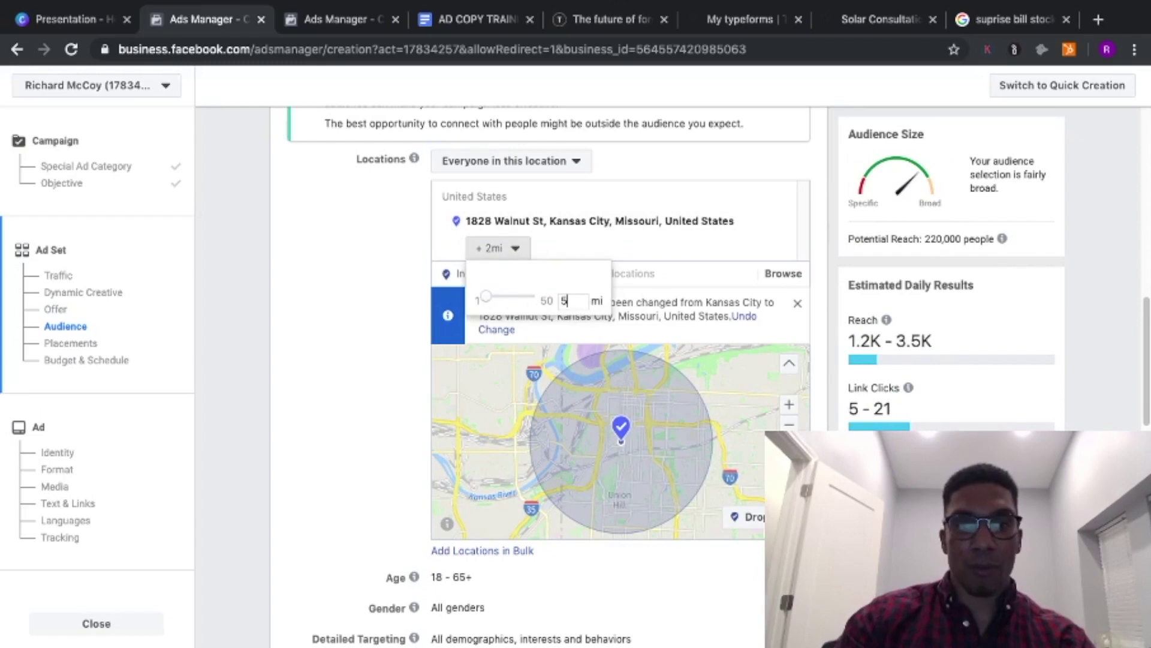
left_click(372, 265)
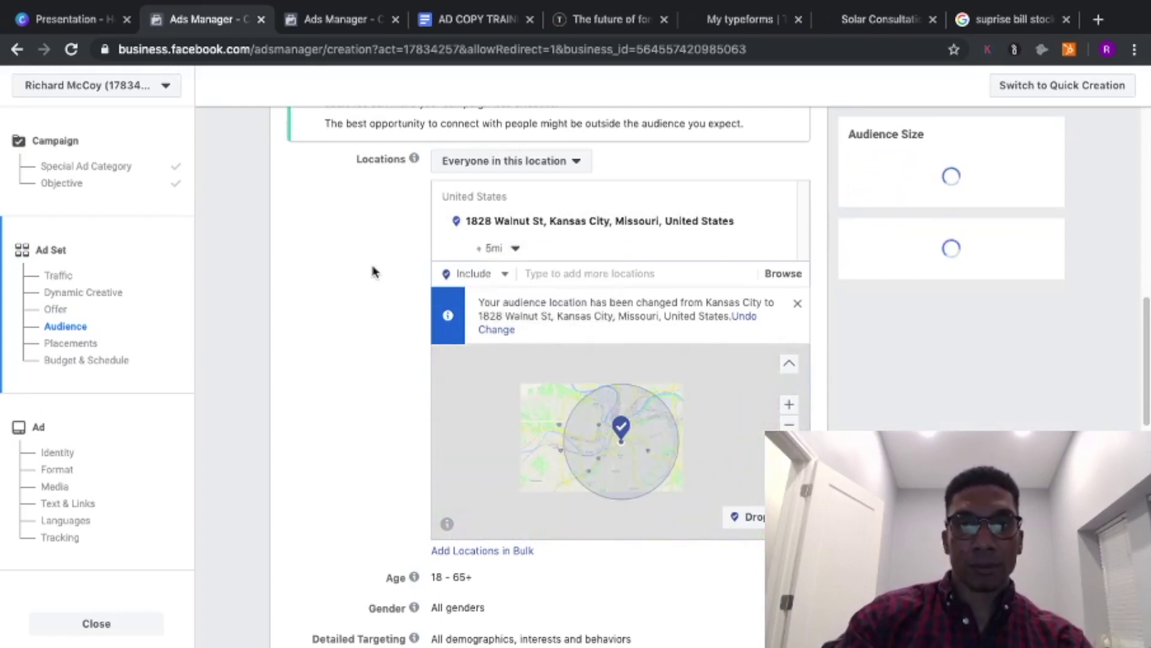
- Set the audience minimum age to 38 and maximum age to 60
left_click_drag(1146, 327, 1145, 403)
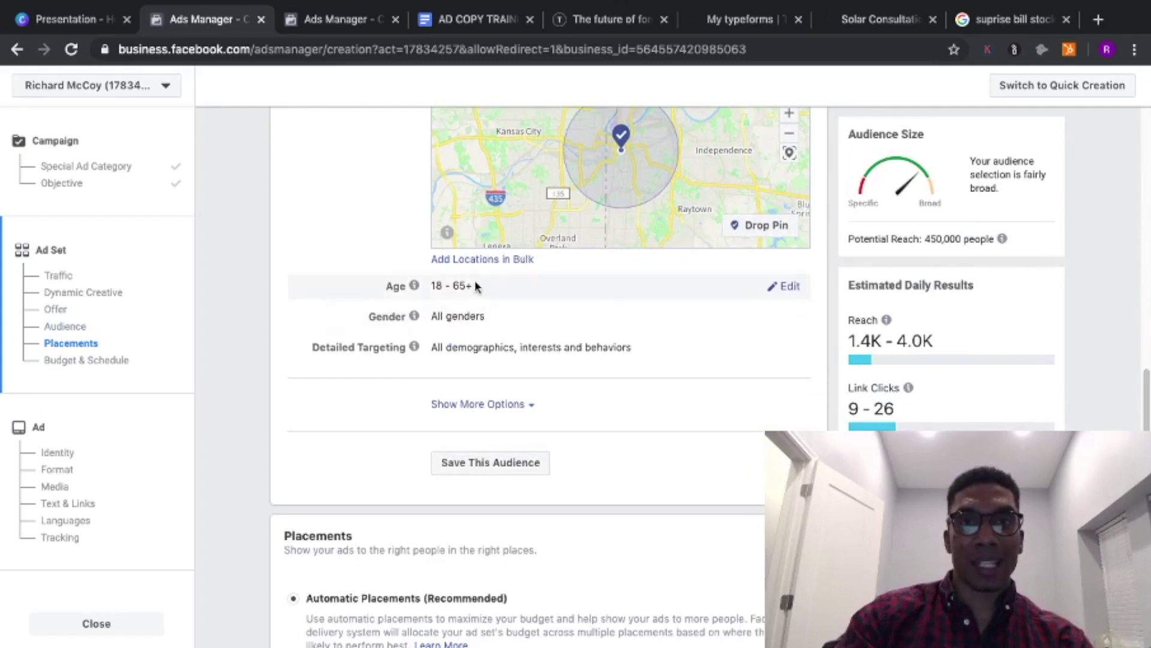
left_click(785, 289)
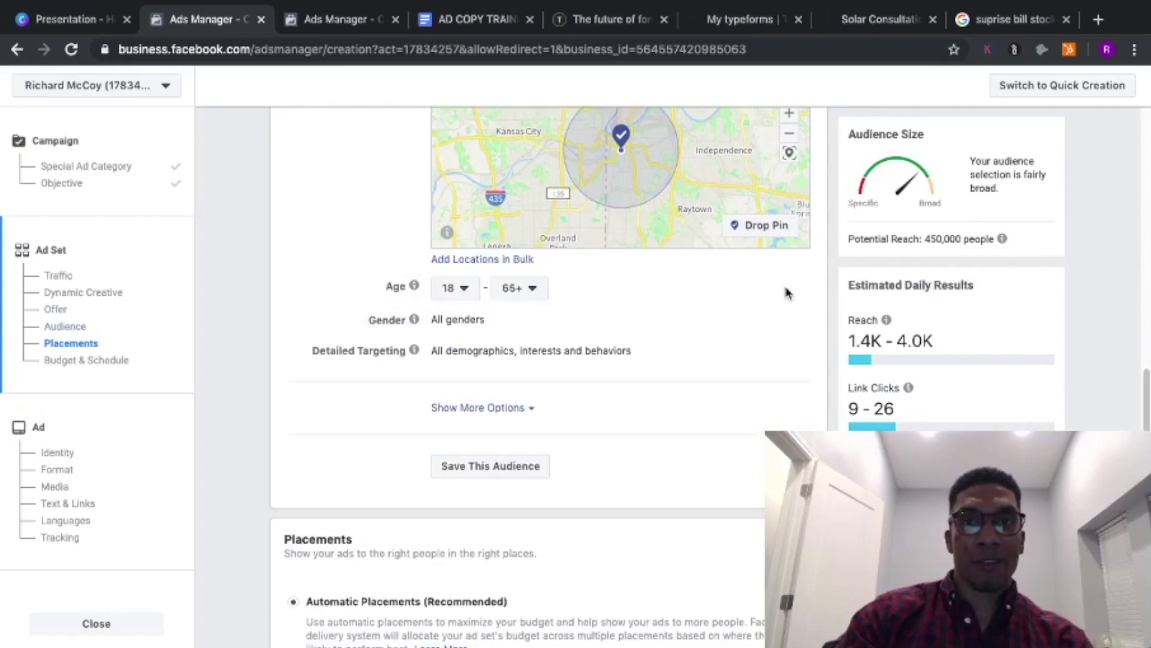
left_click(462, 289)
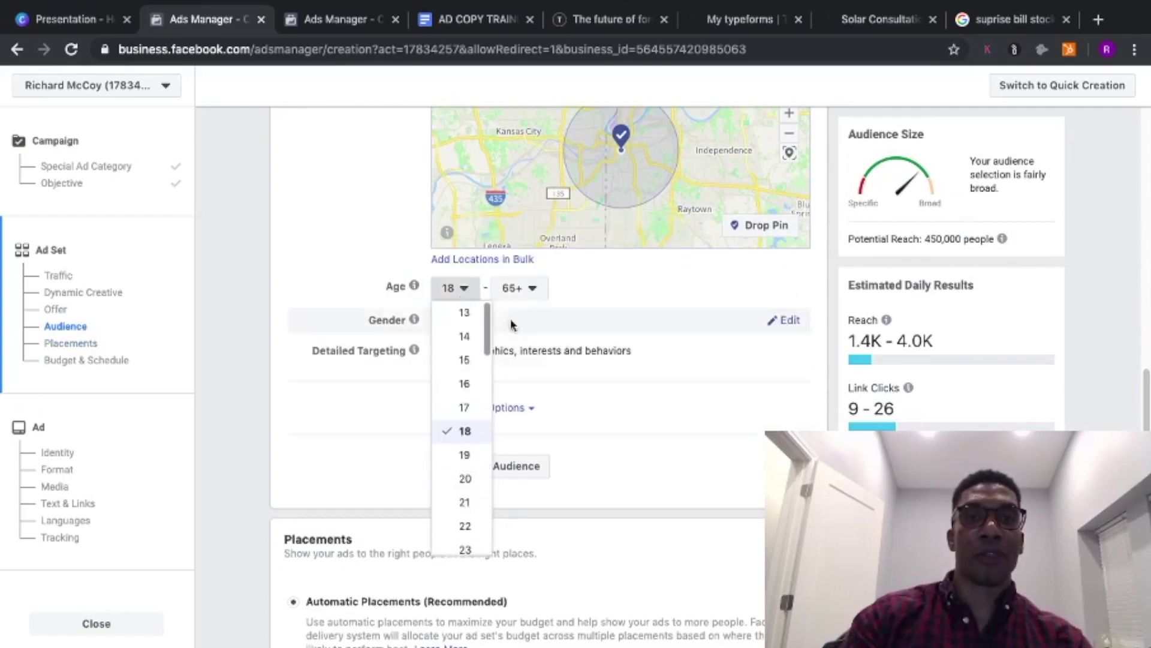
left_click_drag(484, 321, 484, 433)
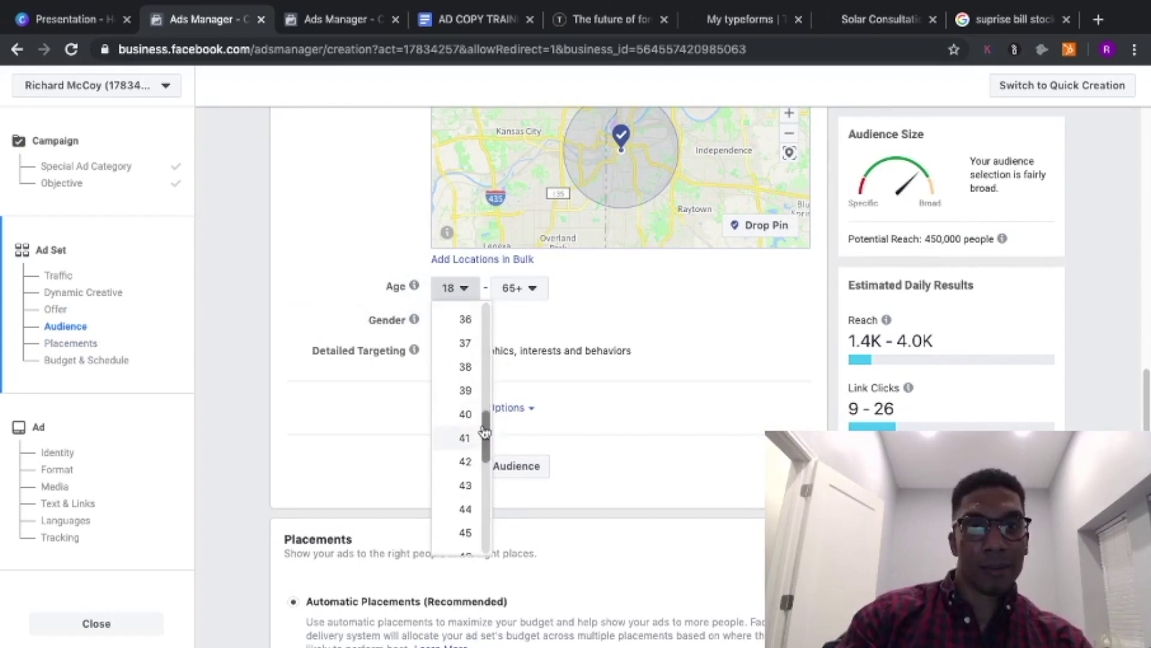
left_click(470, 370)
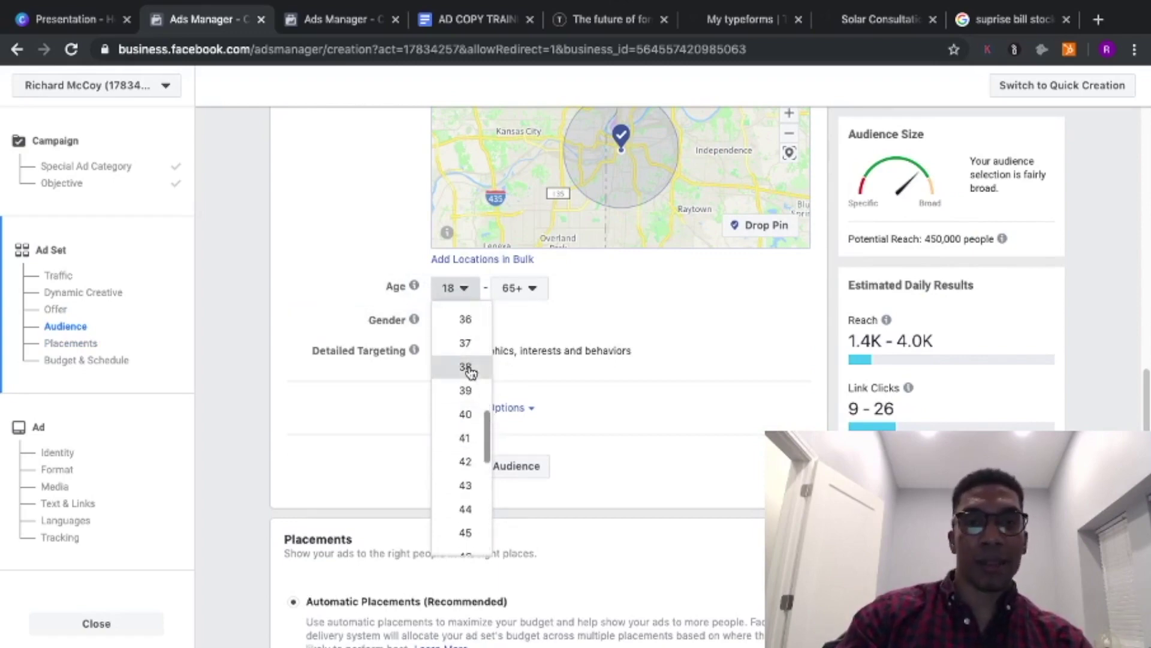
left_click(519, 289)
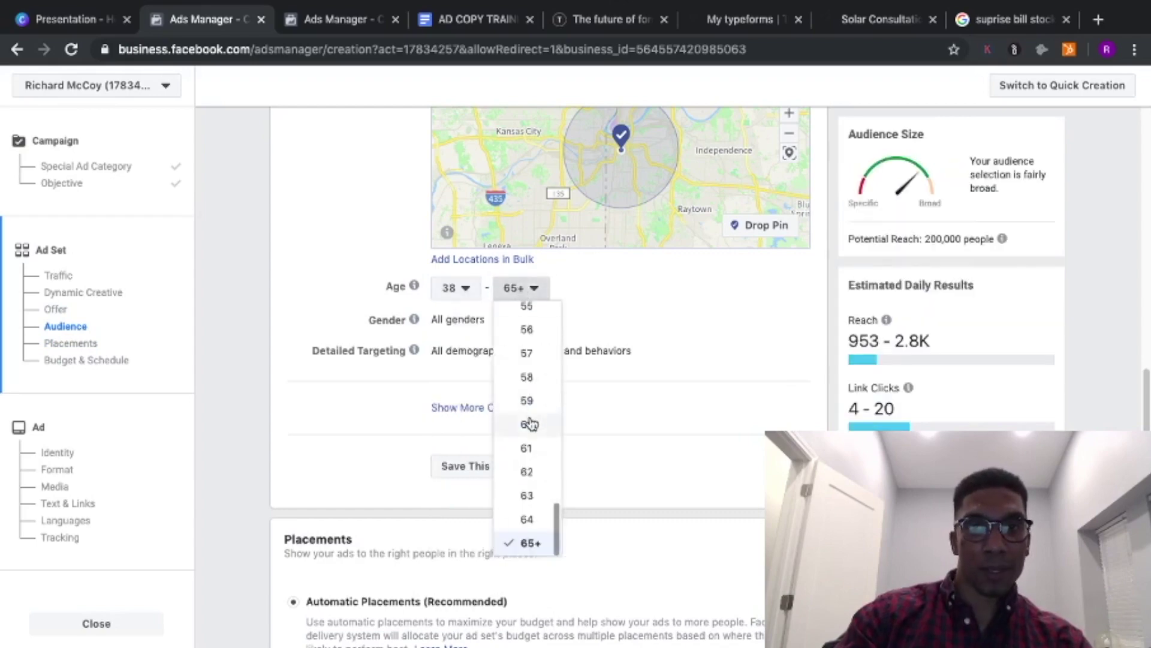
key("Return")
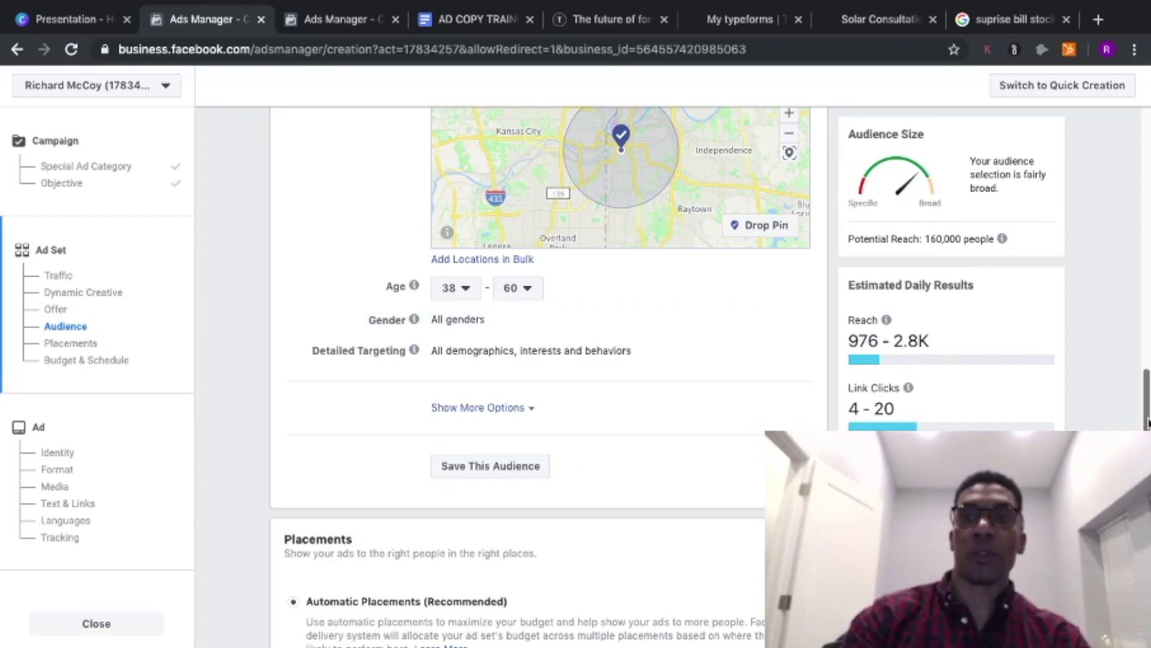
scroll(470, 277, "down", 3)
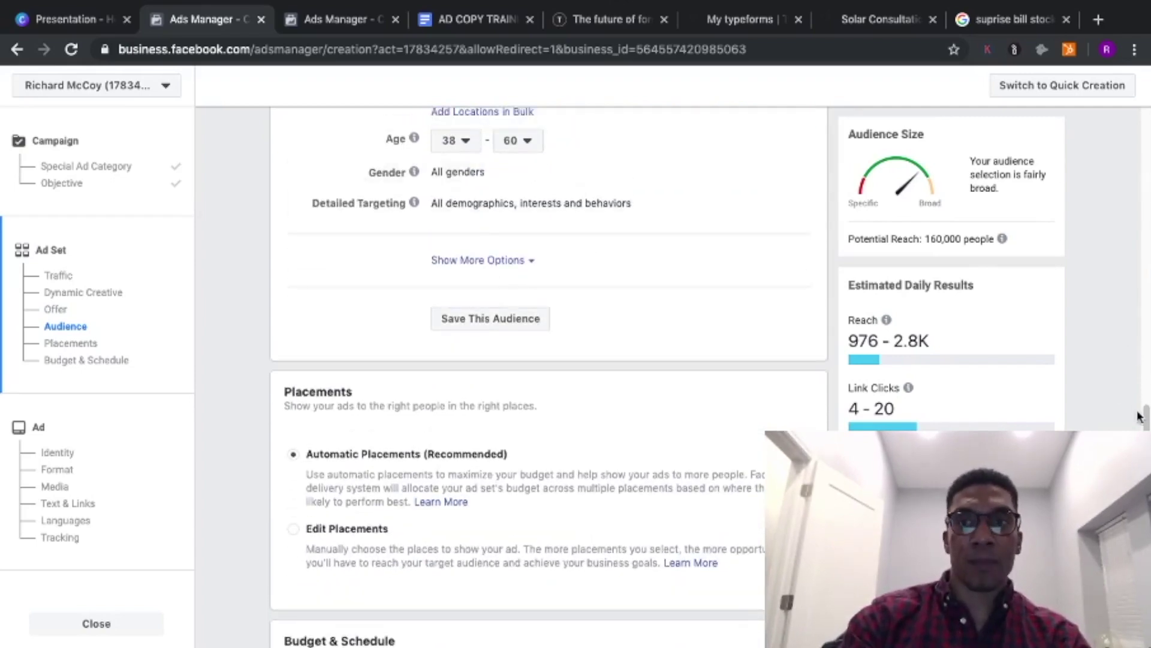
left_click_drag(1147, 420, 1144, 354)
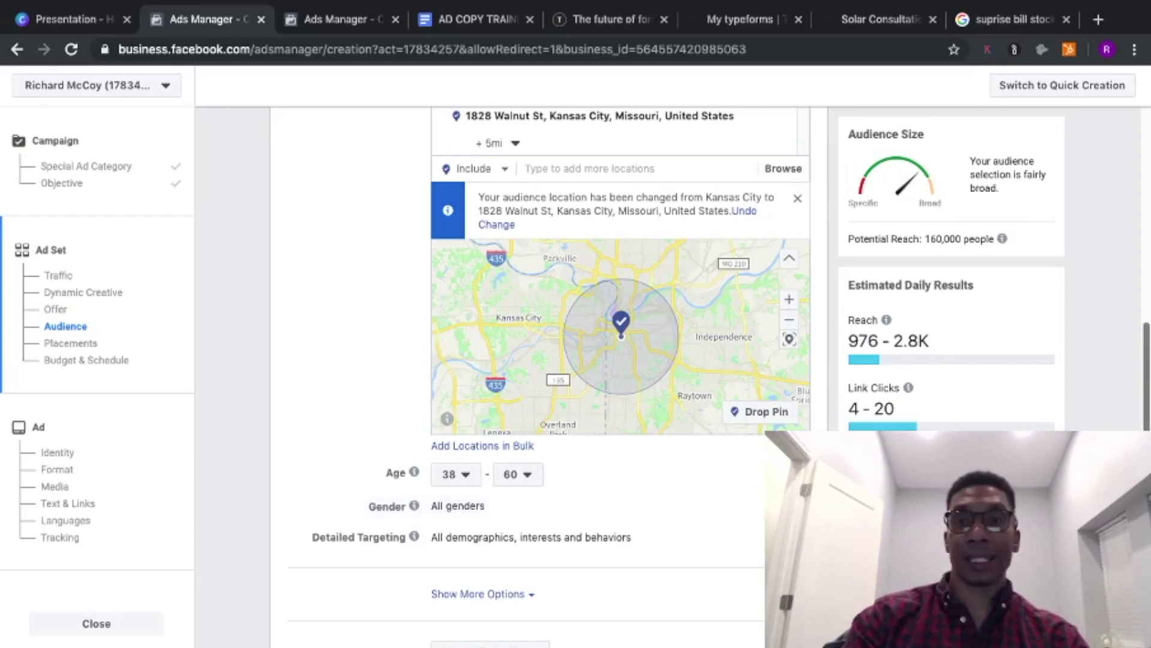
scroll(550, 279, "down", 4)
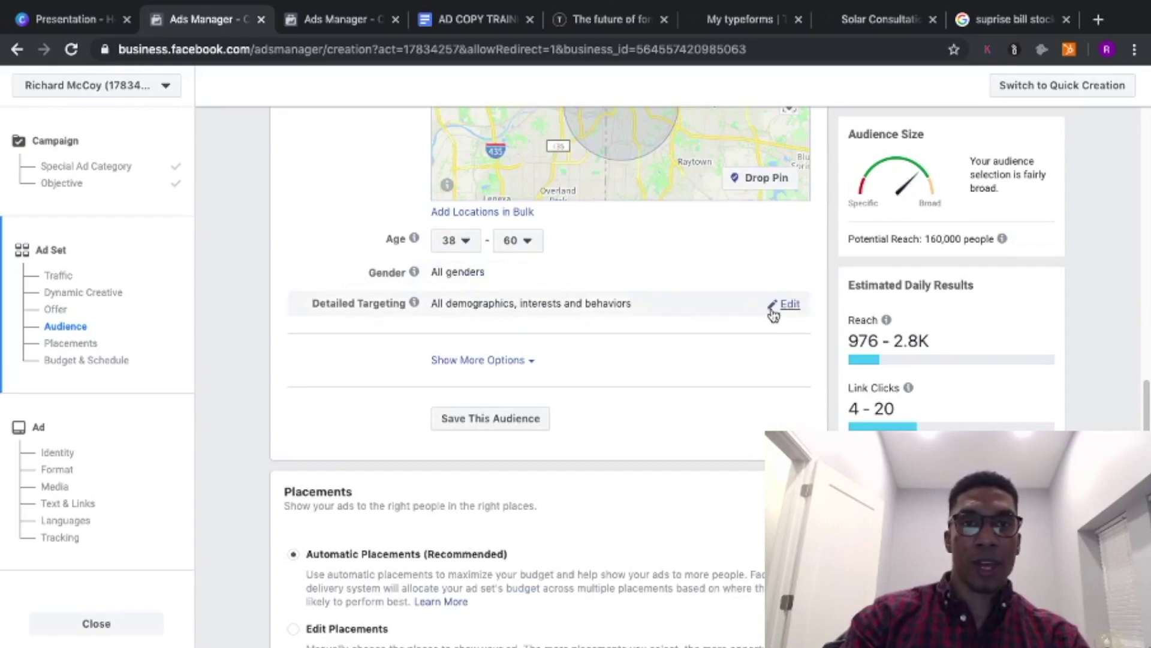
- Add Married and Parents (All) to the ad set's detailed targeting
left_click(773, 313)
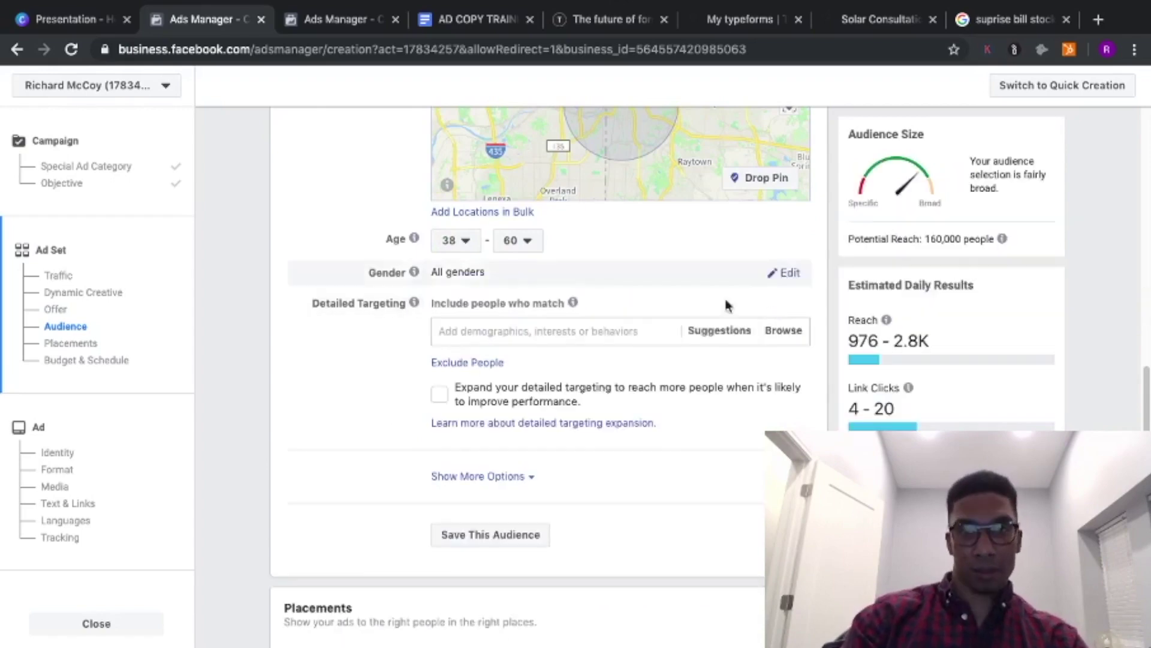
left_click(553, 329)
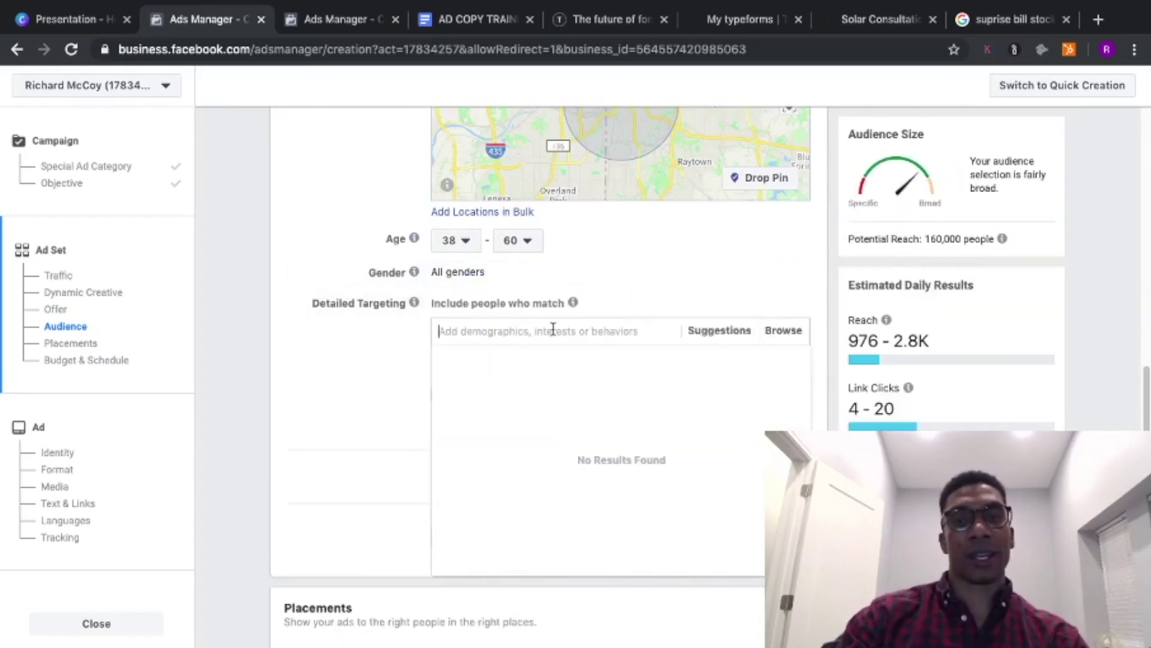
type("married")
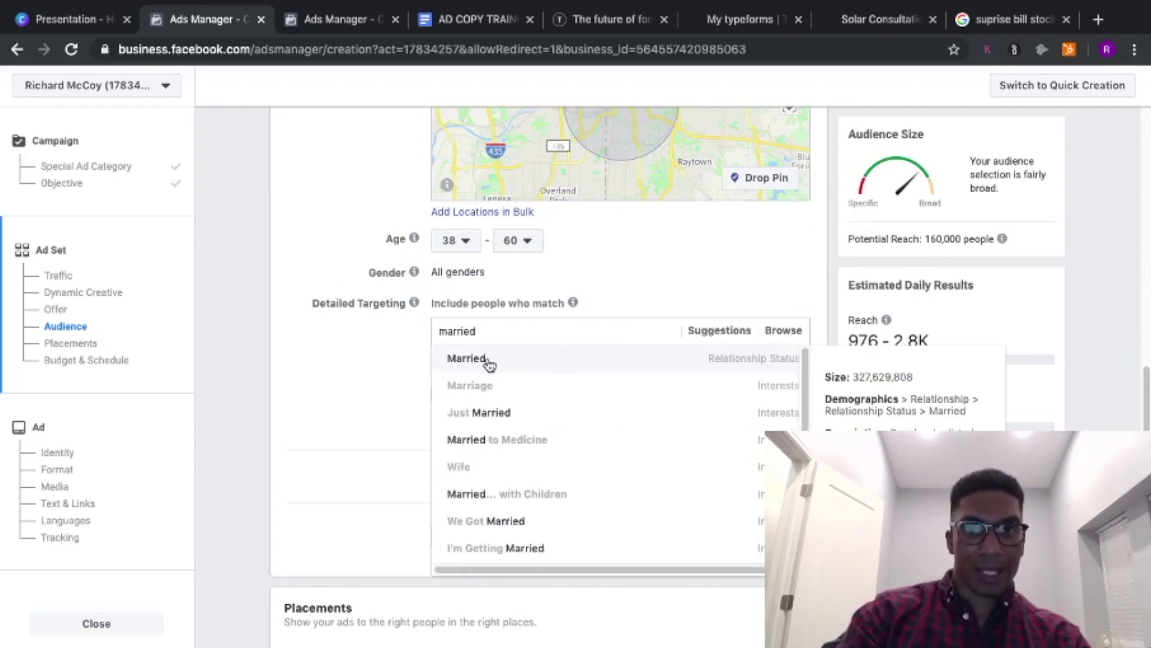
left_click(489, 362)
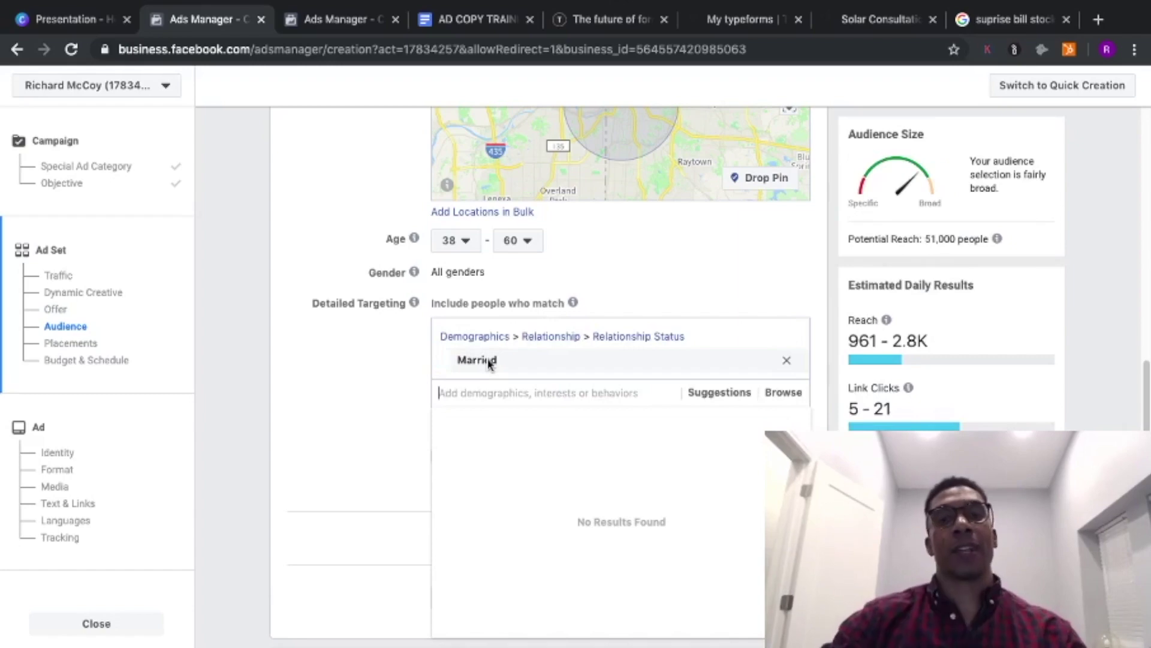
type("paten")
key("BackSpace")
key("BackSpace")
key("BackSpace")
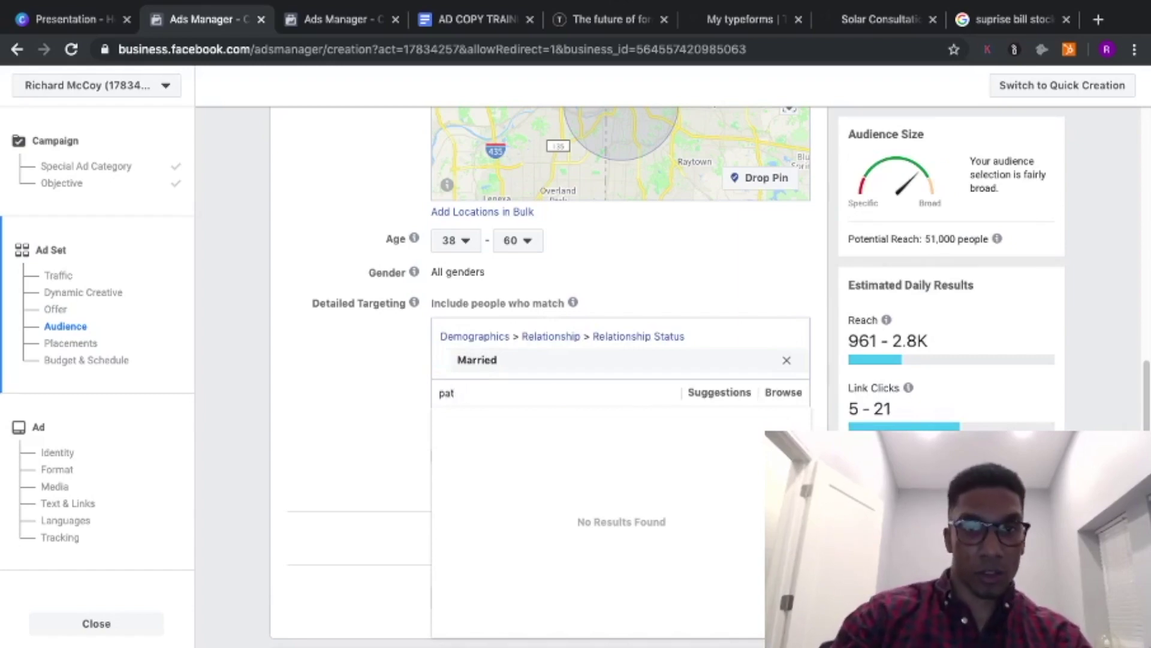
type("rents")
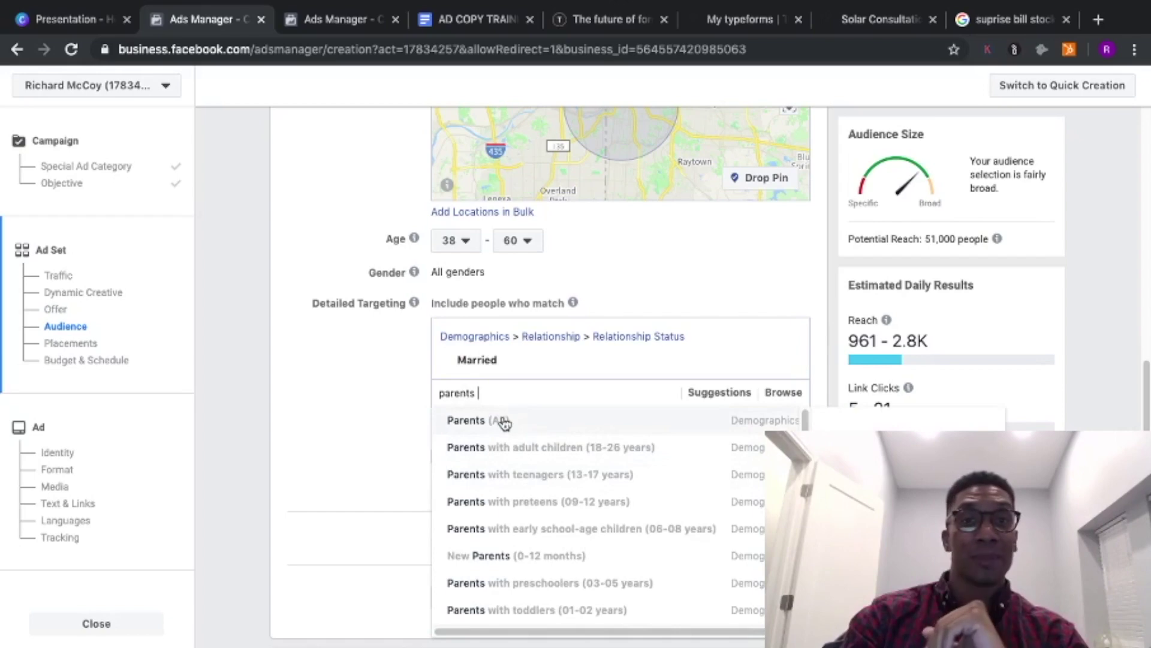
left_click(504, 422)
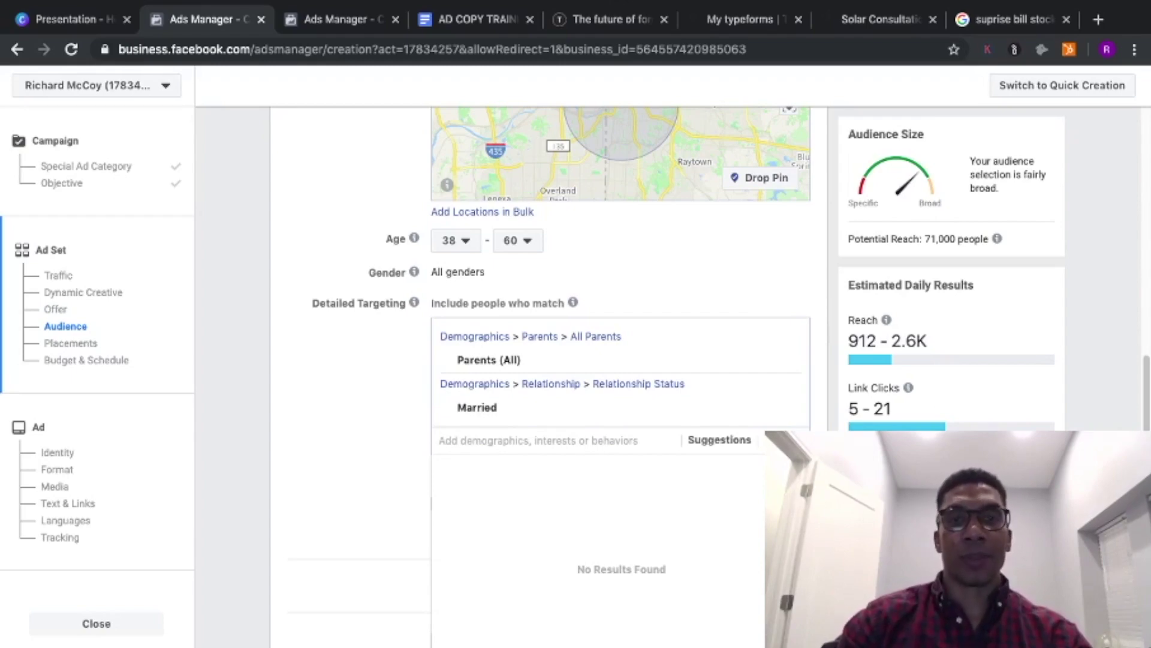
- Add Household income: top 25%-50% of ZIP codes (US) to detailed targeting and search 'hgtv'
type("house")
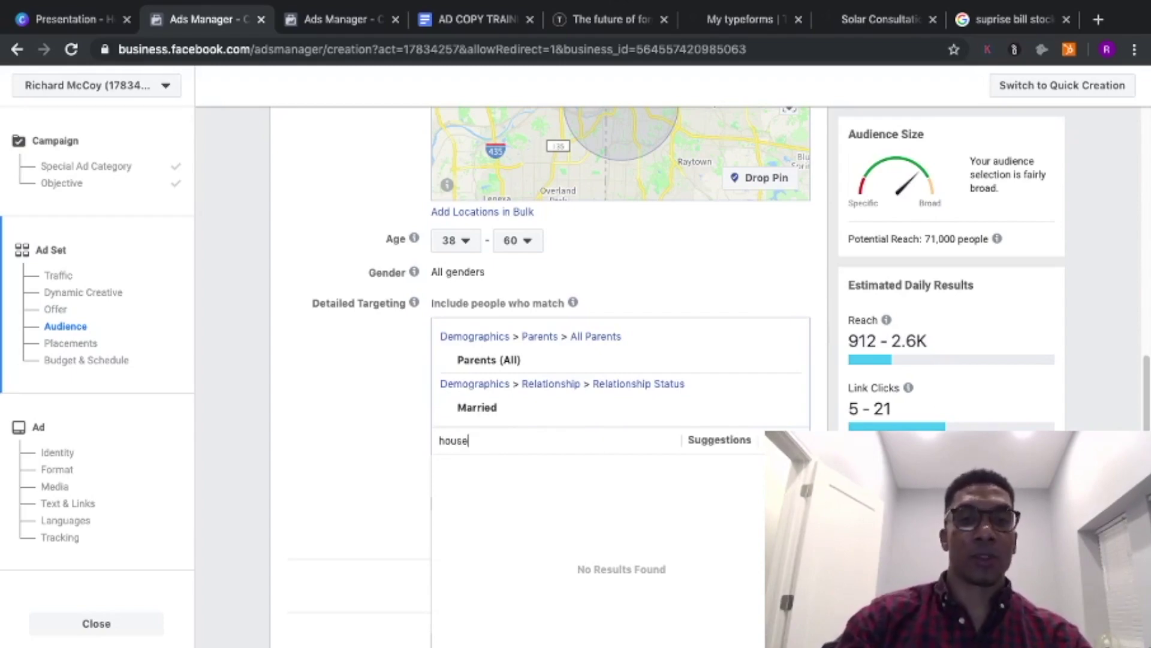
type("hold")
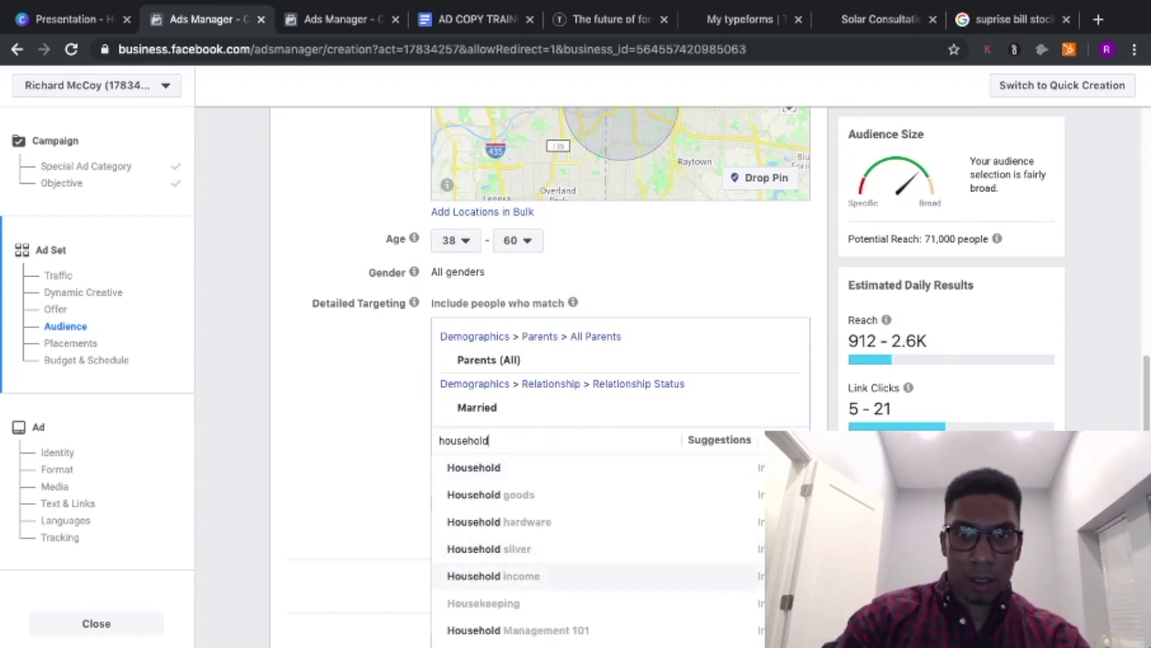
scroll(596, 550, "down", 2)
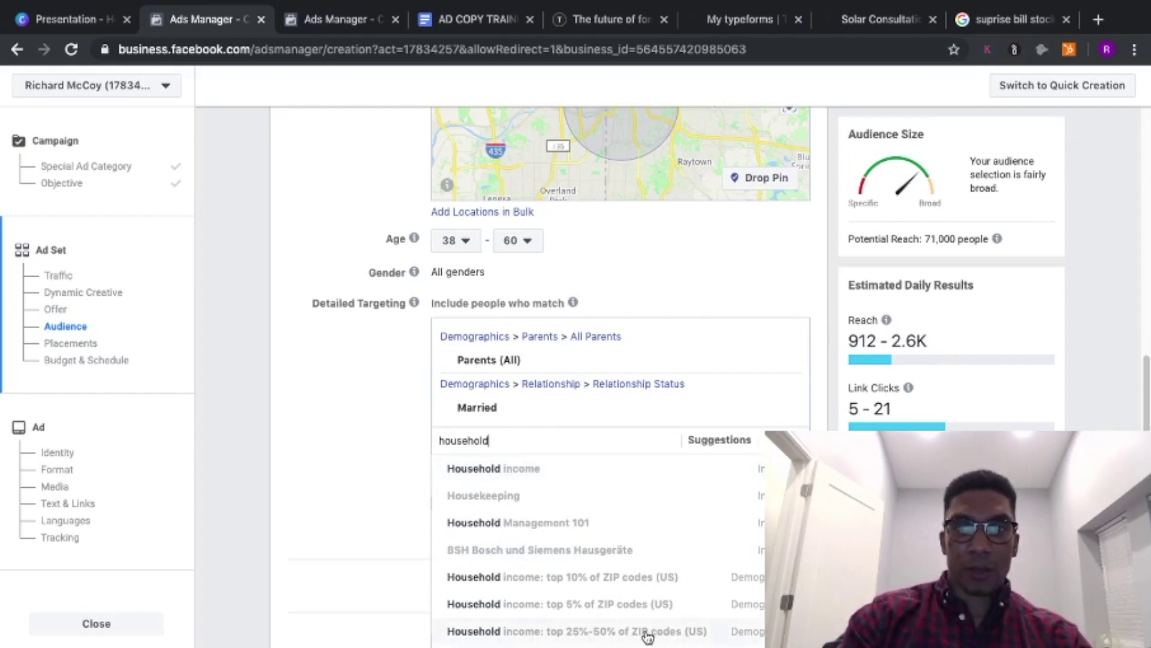
left_click(647, 630)
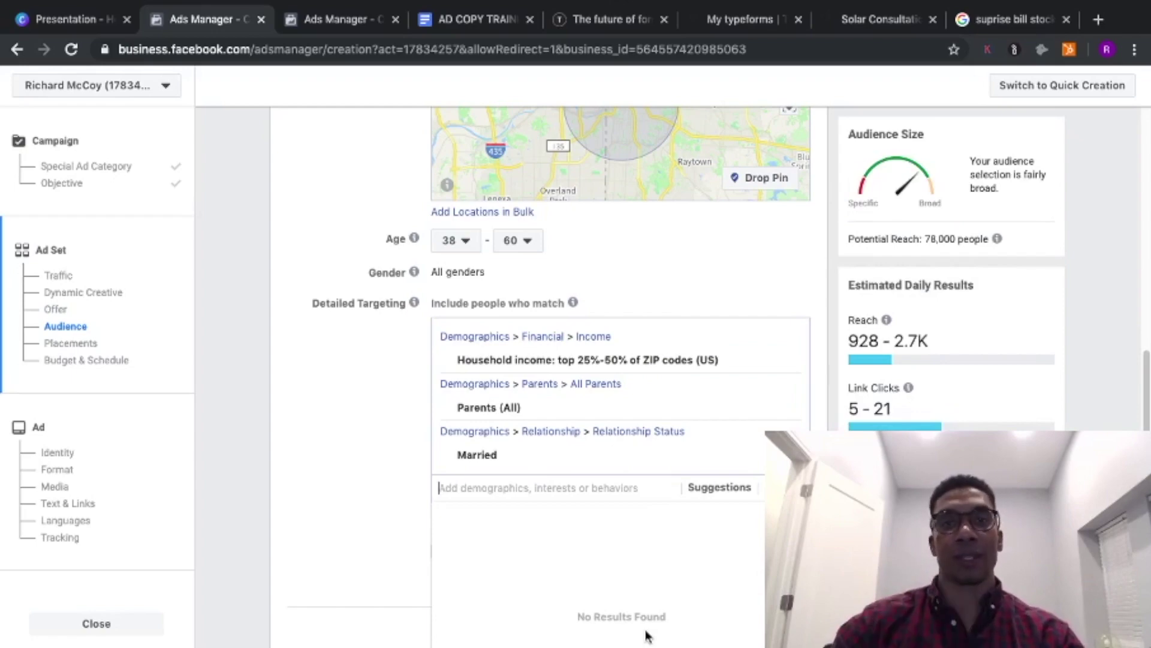
mouse_move(684, 376)
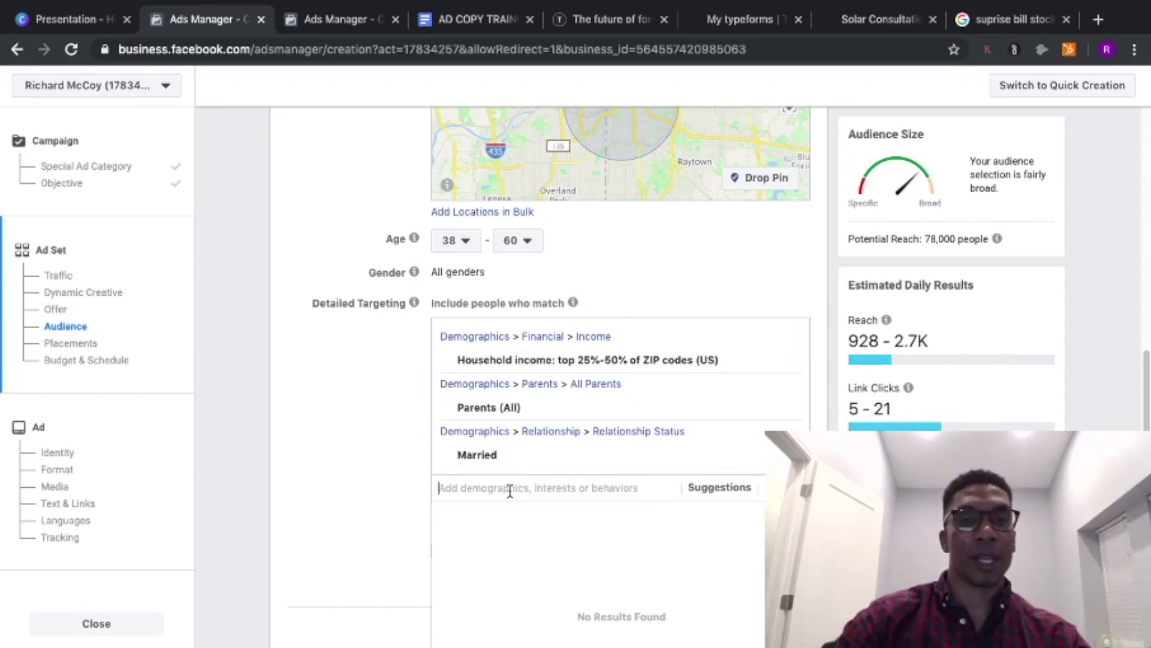
type("hgtv")
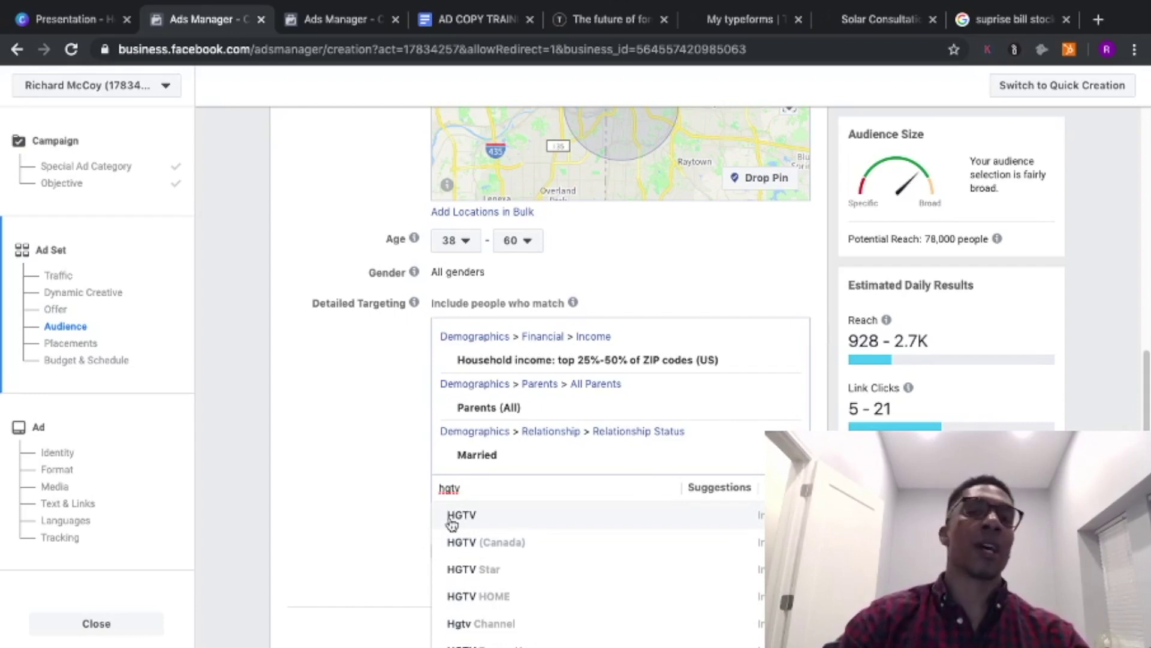
- Add the HGTV and Property Brothers interests to detailed targeting
left_click(453, 517)
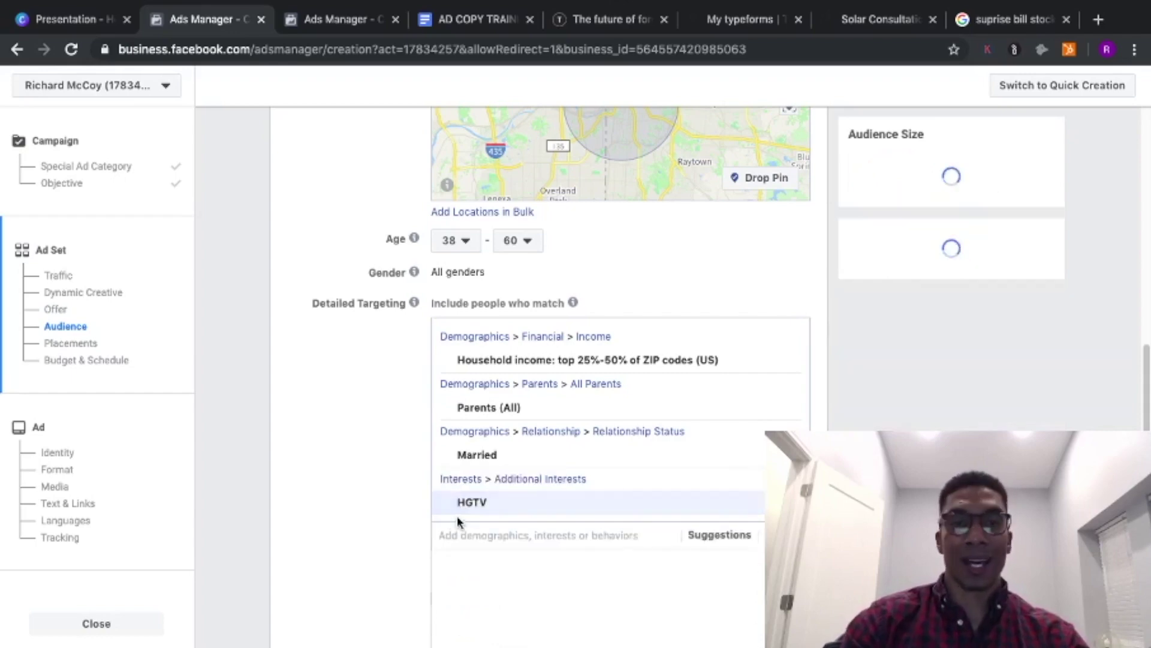
type("step")
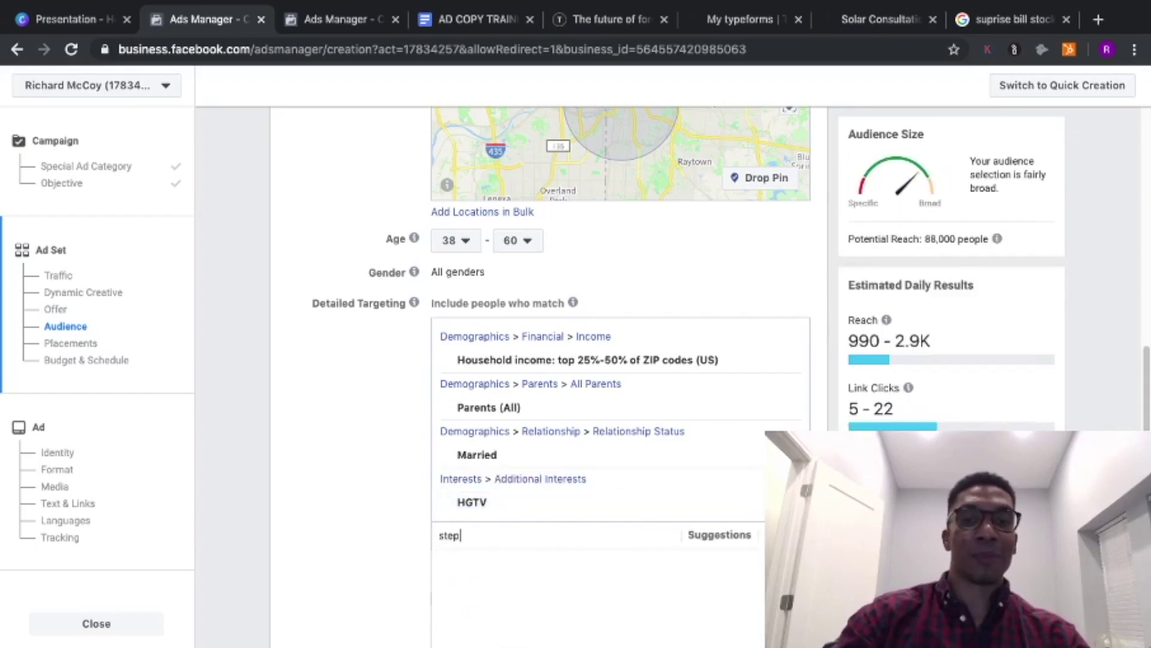
key("BackSpace")
key("BackSpace")
key("BackSpace")
key("BackSpace")
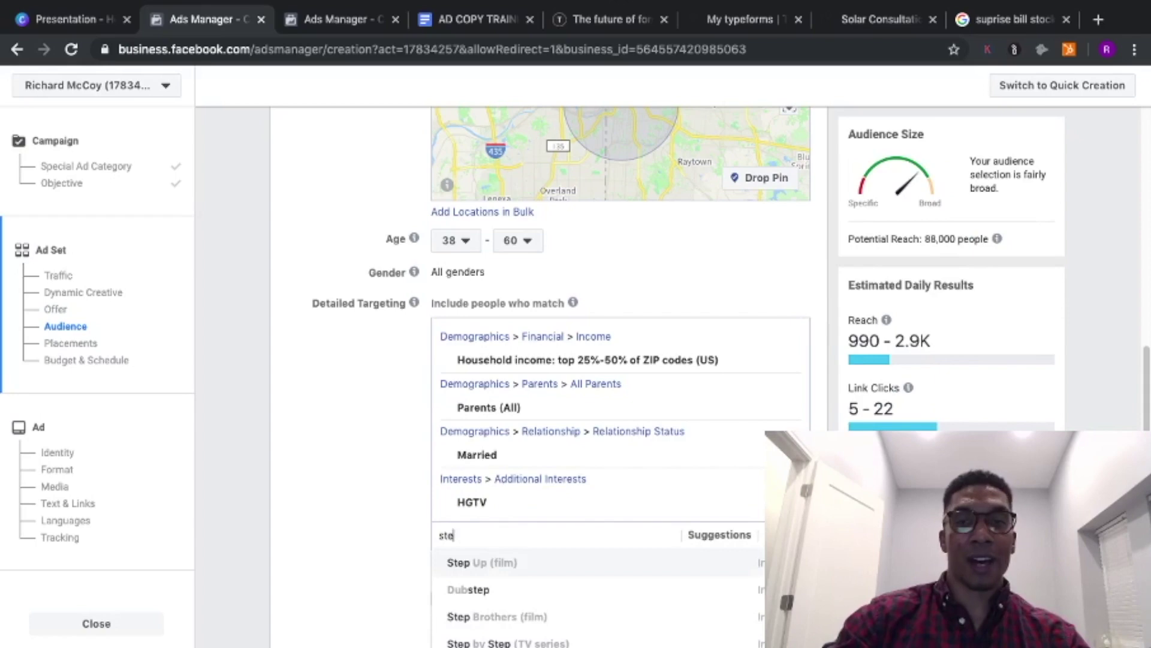
type("Property")
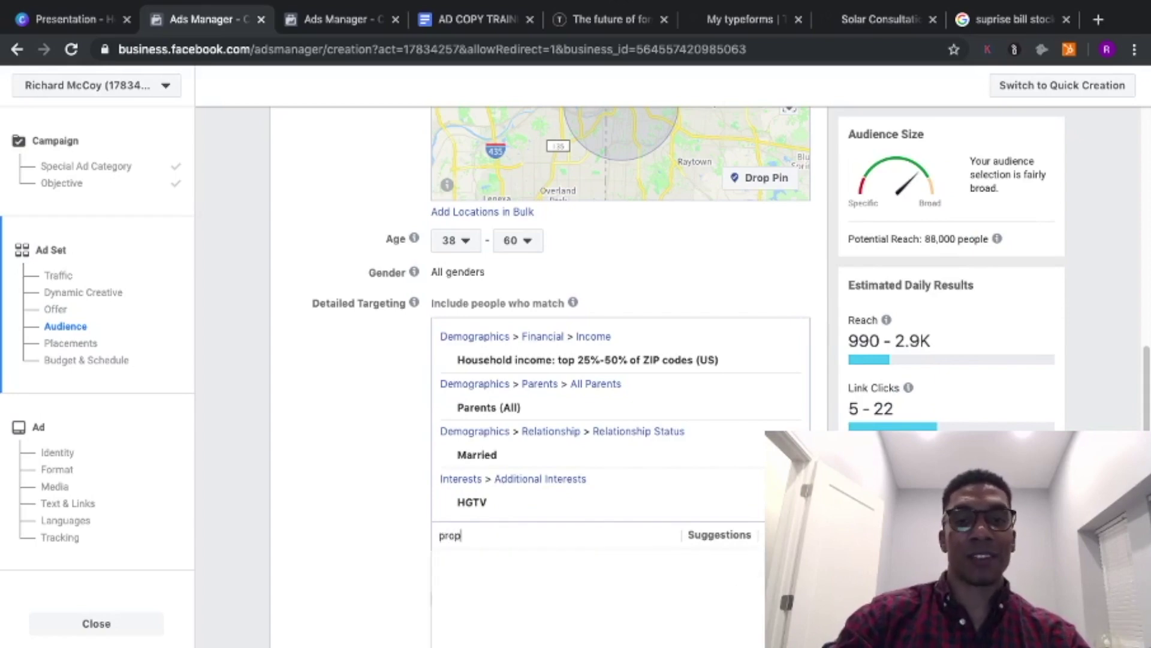
type(" brothers")
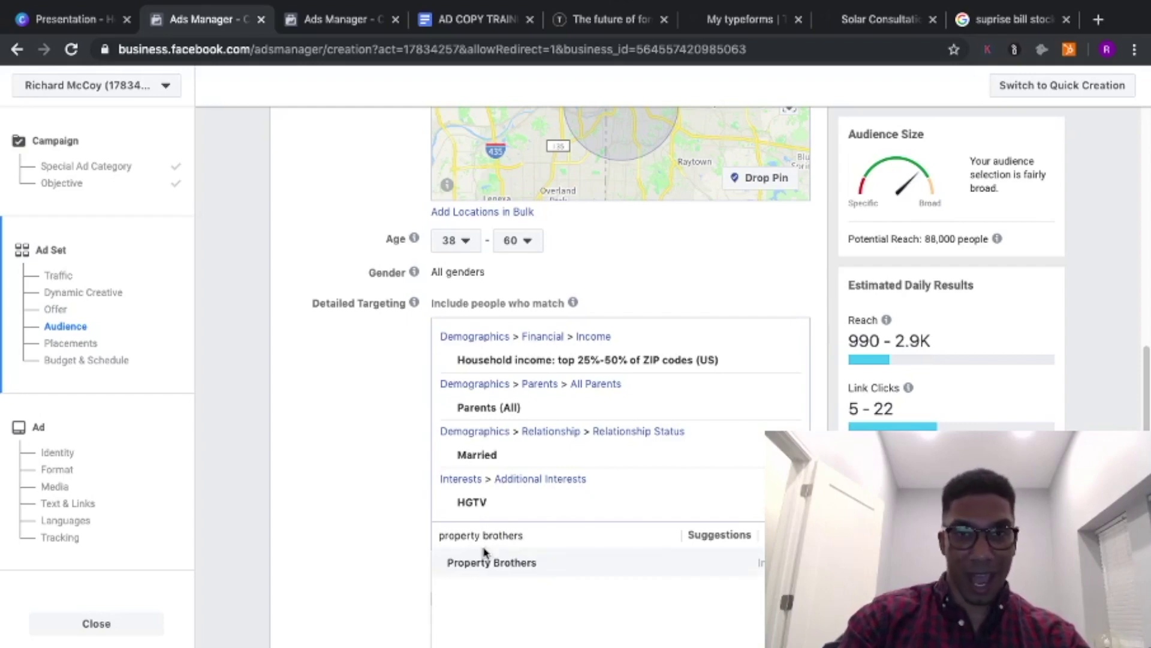
left_click(487, 564)
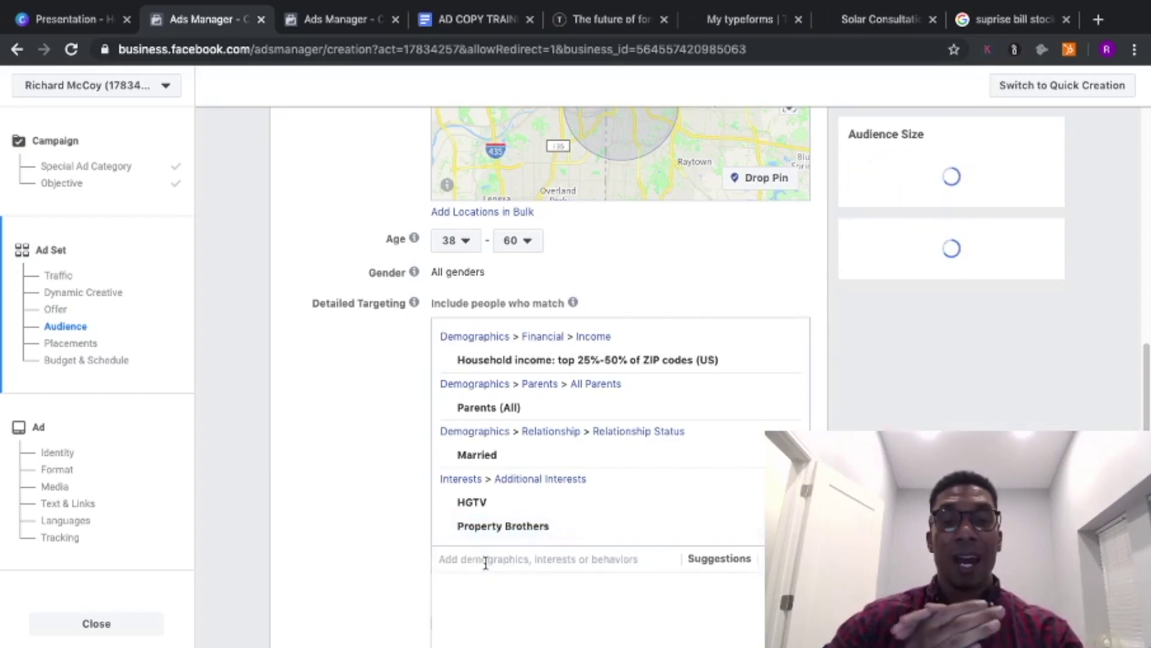
type("fl")
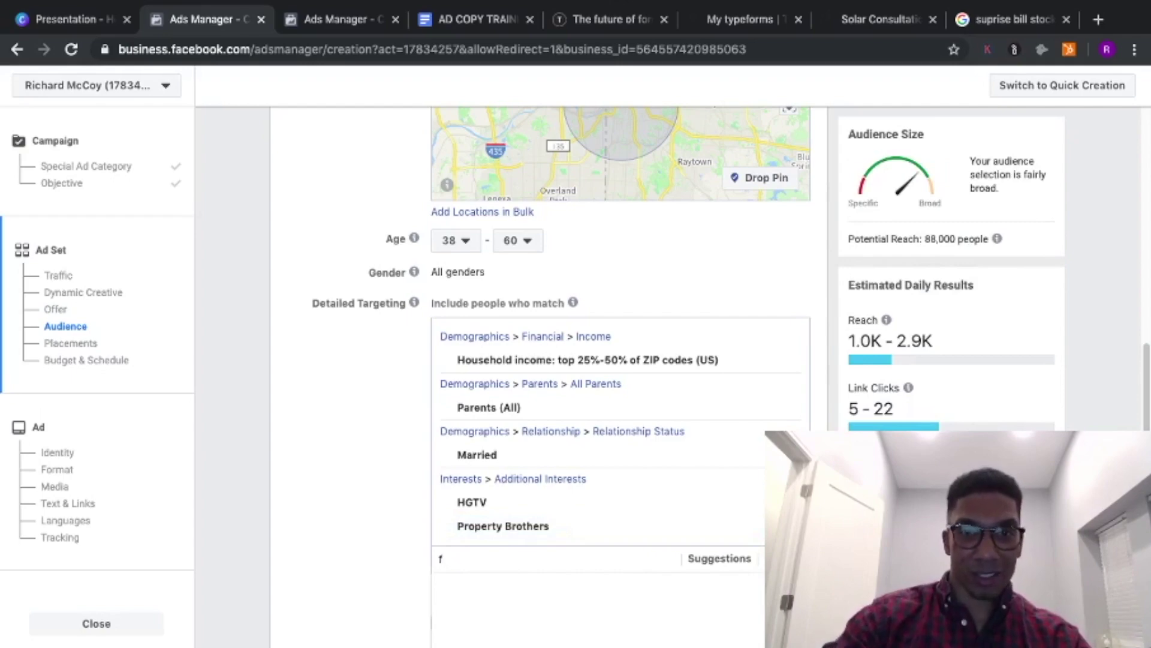
key("BackSpace")
key("BackSpace")
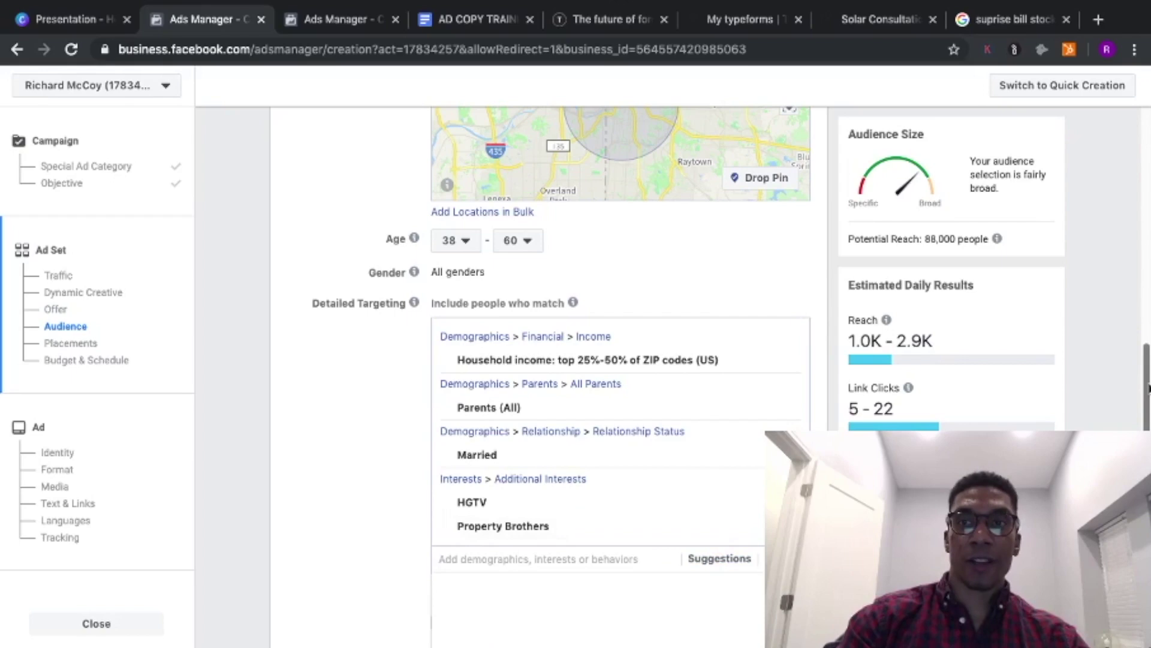
- Add the Fixer-upper interest from the suggested targeting options
scroll(1148, 388, "down", 2)
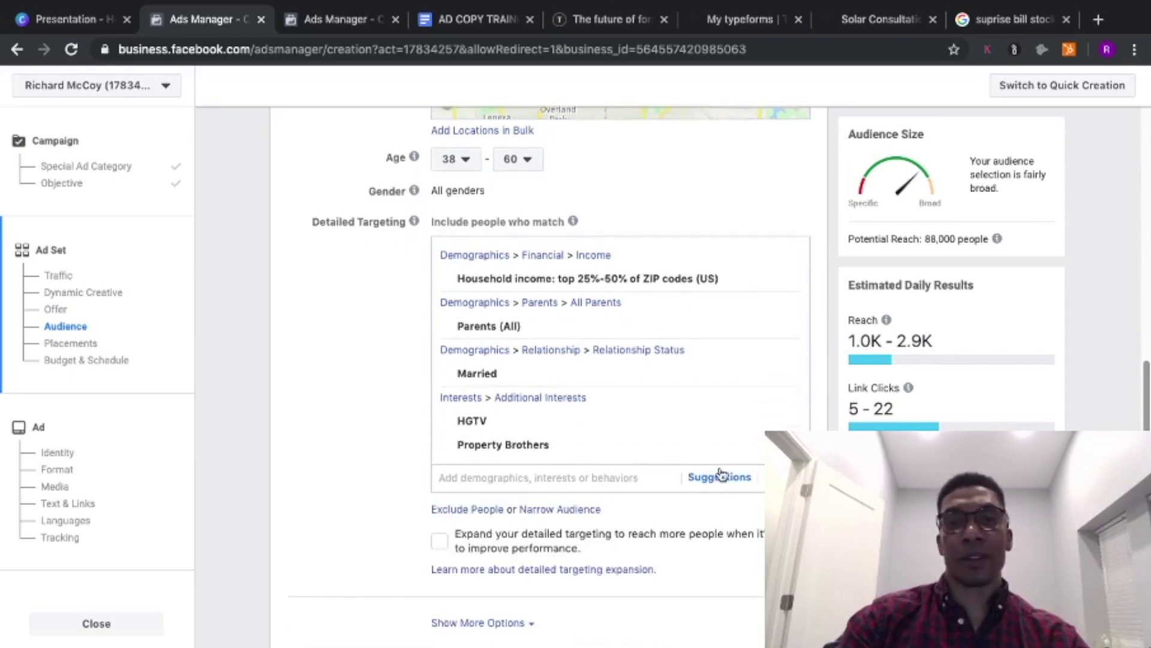
left_click(718, 476)
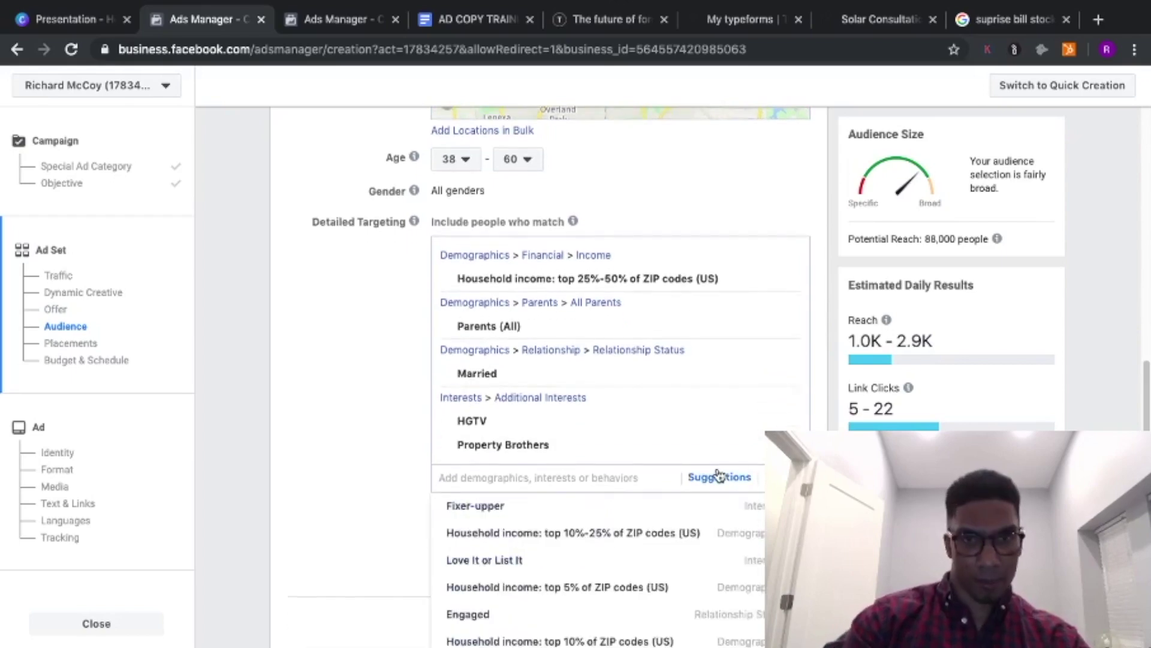
left_click(584, 509)
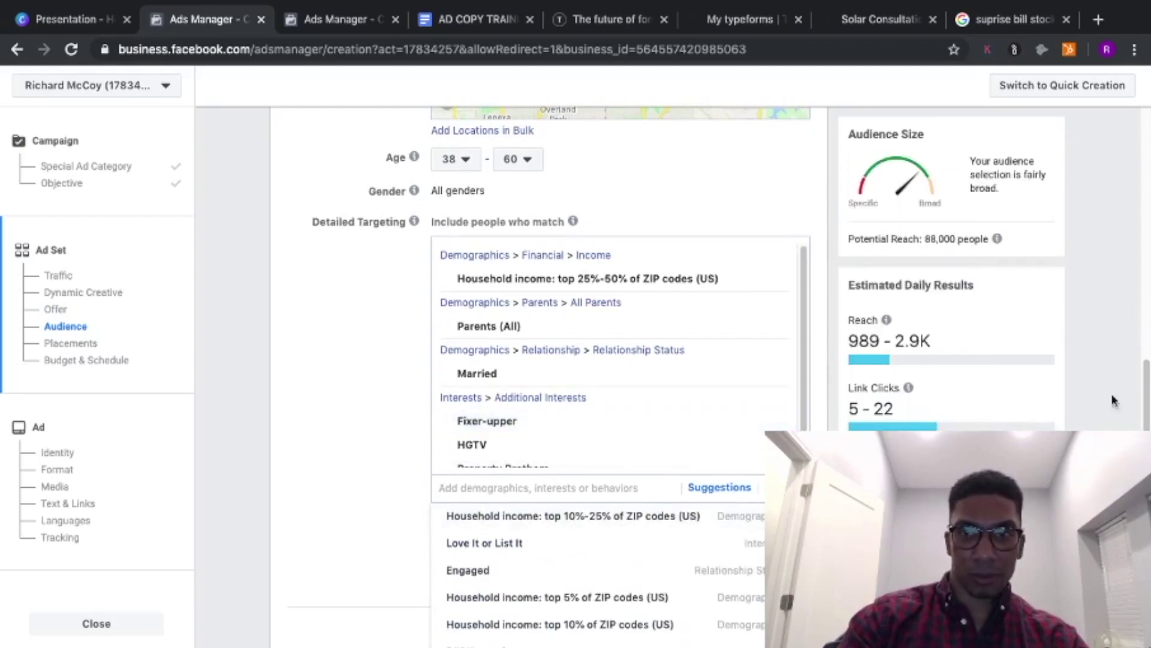
scroll(1113, 401, "down", 5)
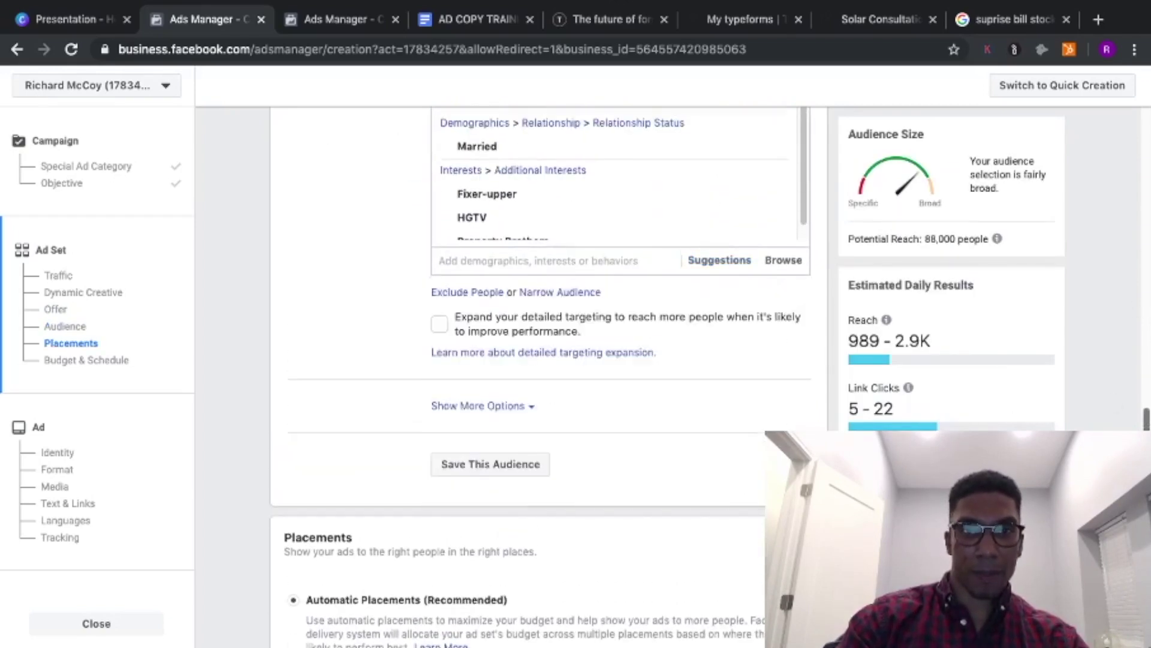
left_click(705, 259)
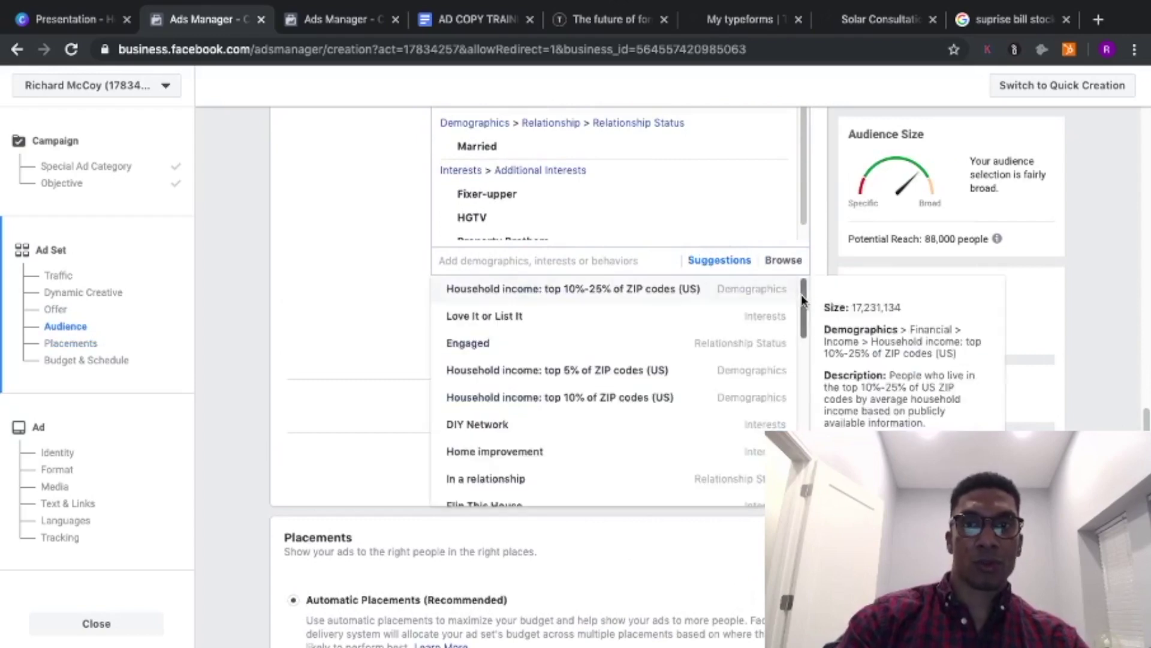
left_click_drag(803, 318, 816, 454)
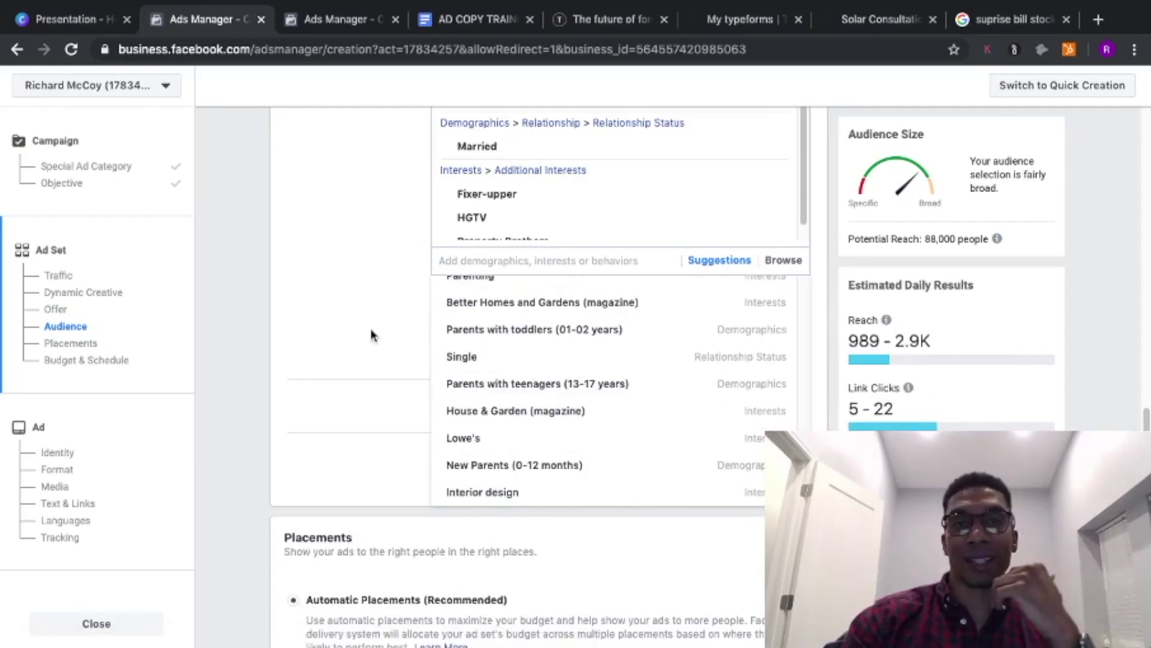
left_click(353, 339)
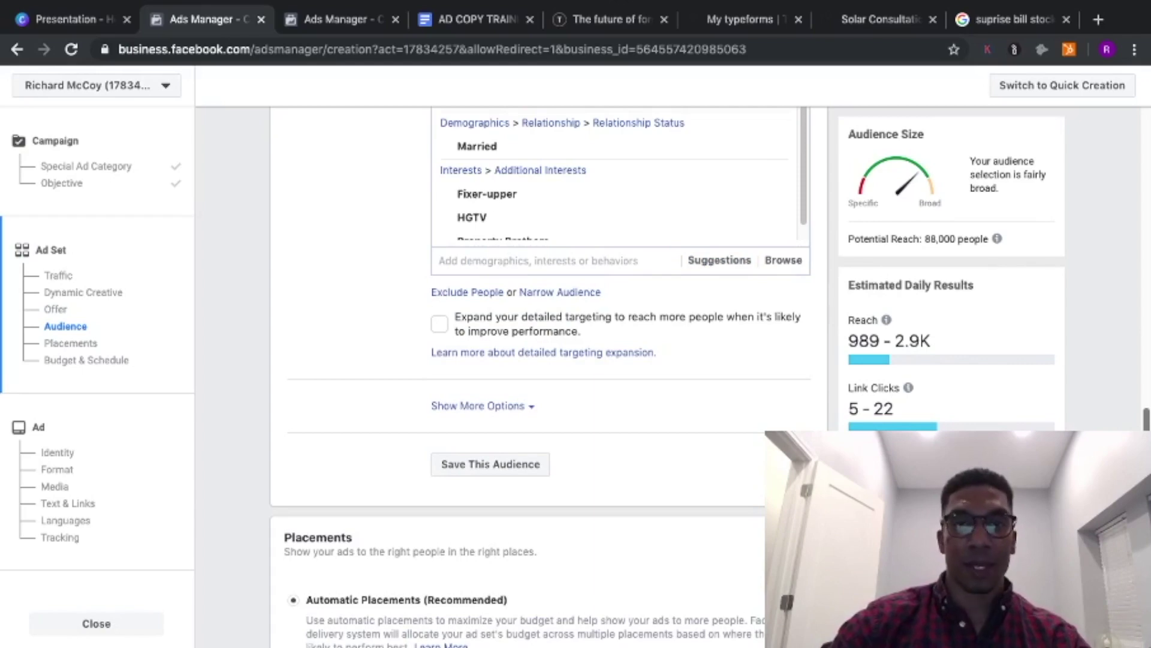
scroll(807, 217, "down", 2)
scroll(808, 218, "up", 4)
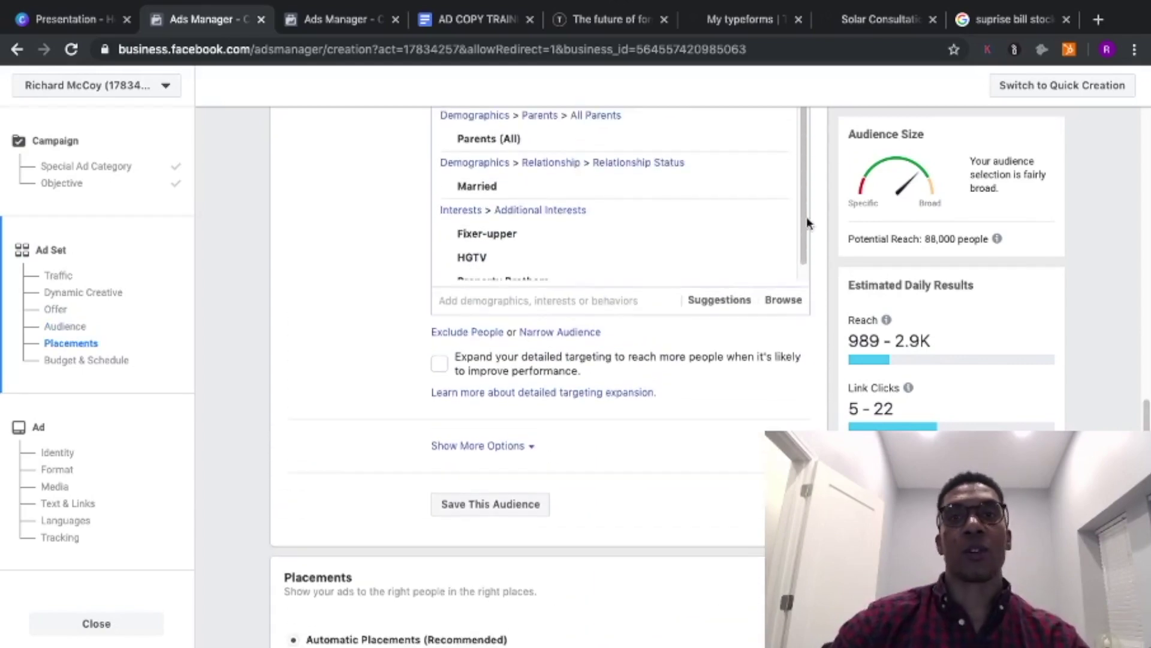
scroll(807, 217, "up", 7)
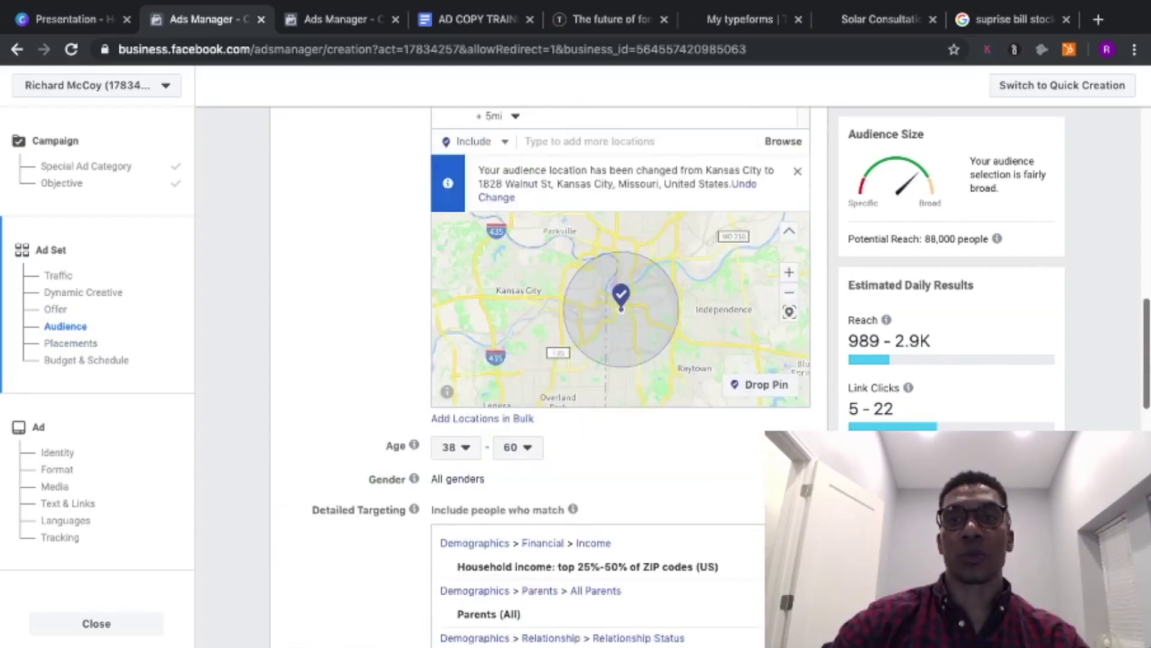
scroll(653, 423, "down", 5)
left_click(522, 424)
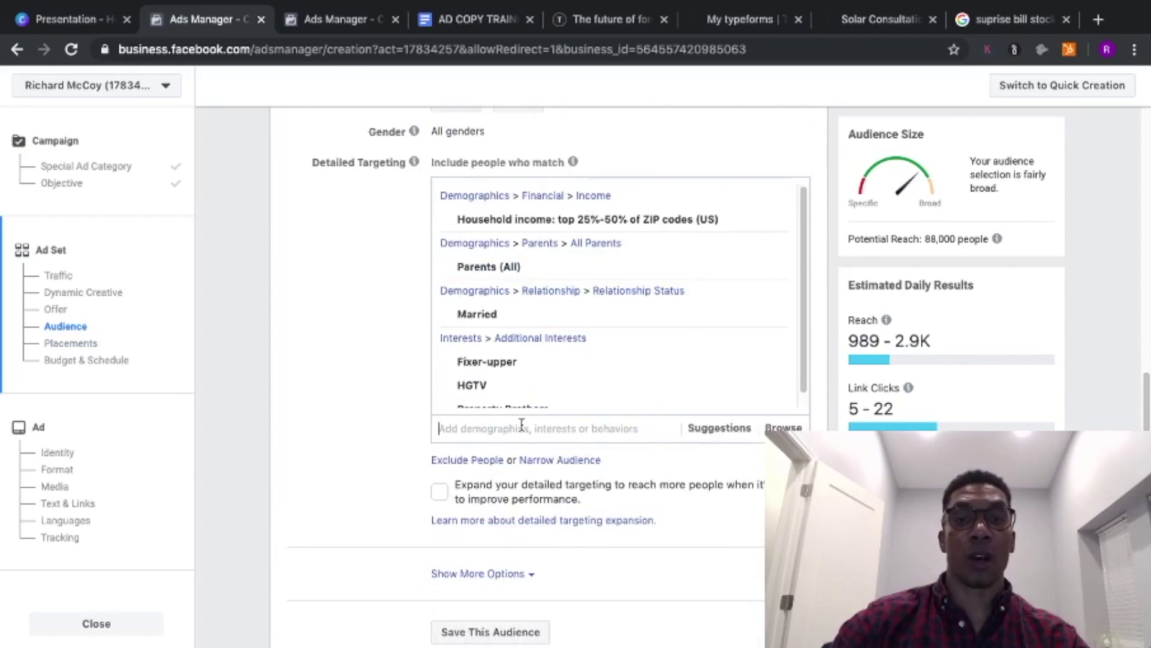
type("solar")
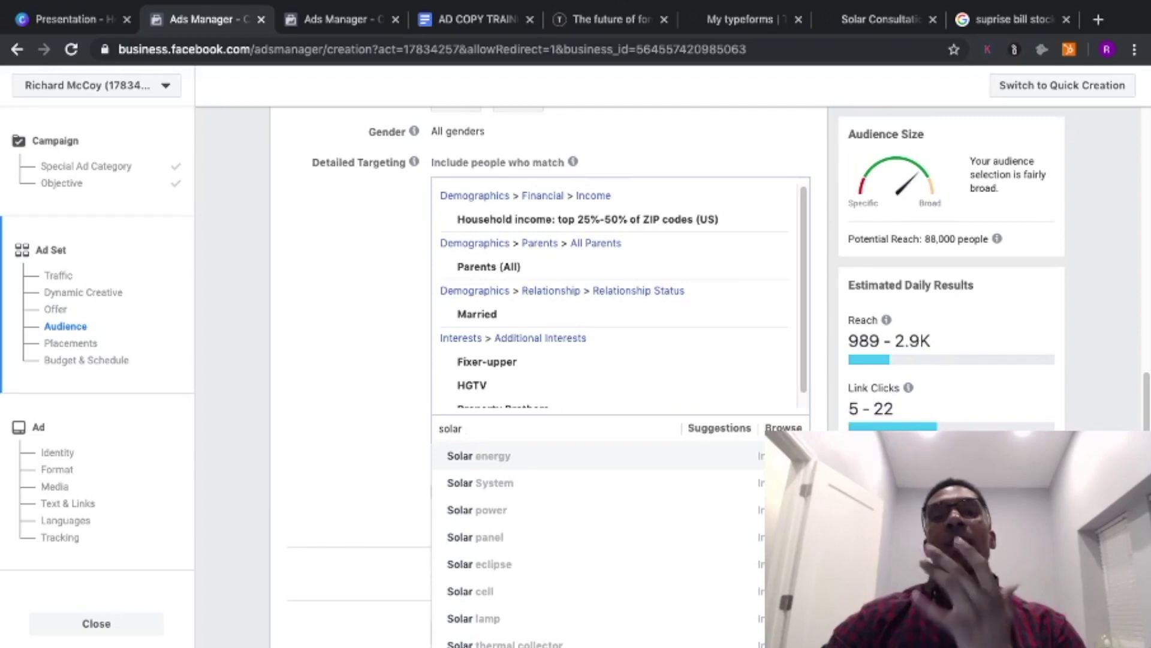
left_click(493, 457)
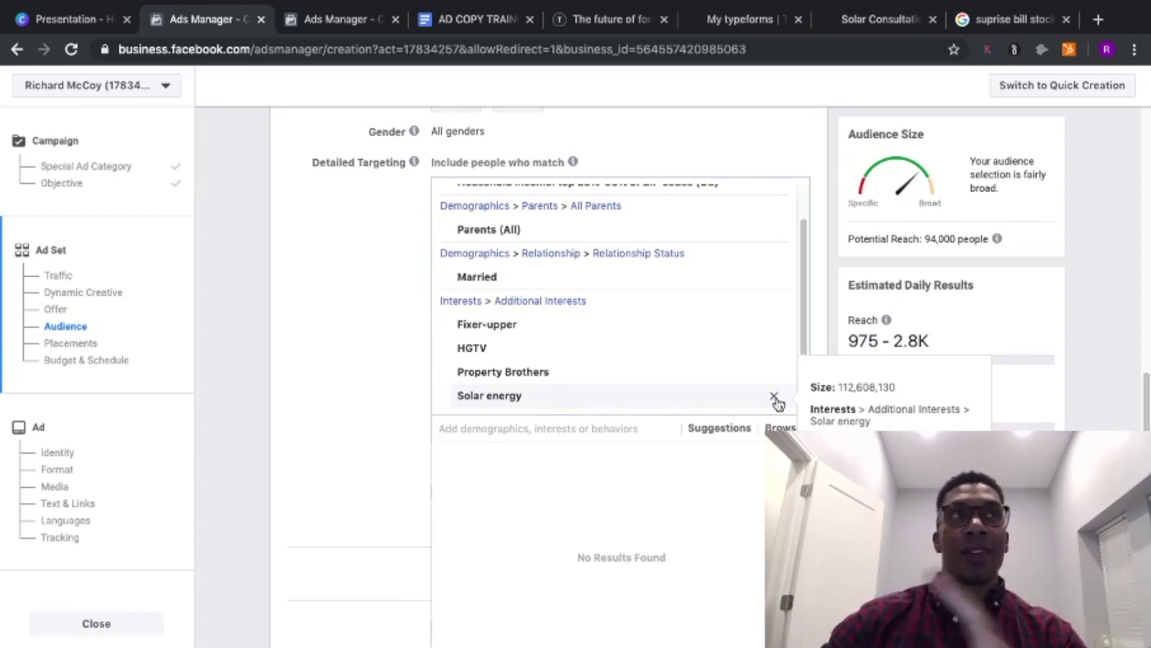
left_click(774, 397)
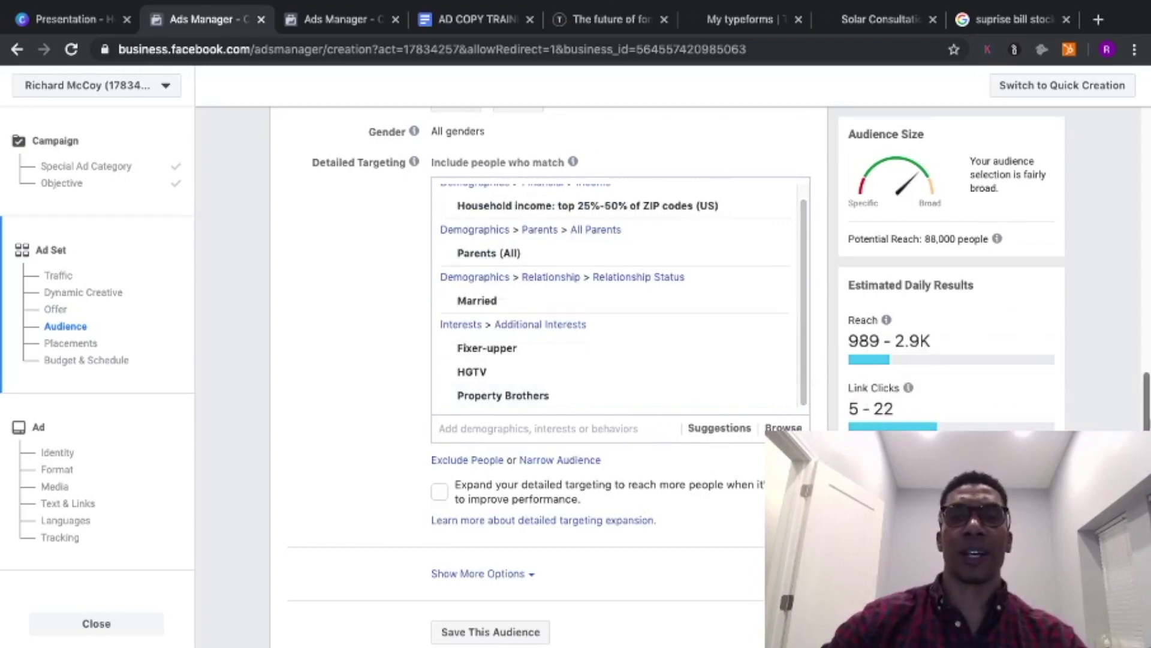
scroll(516, 360, "down", 2)
scroll(516, 360, "up", 1)
scroll(515, 360, "down", 2)
- Switch to manual placements and drop Instagram, Messenger and Audience Network
scroll(516, 360, "up", 2)
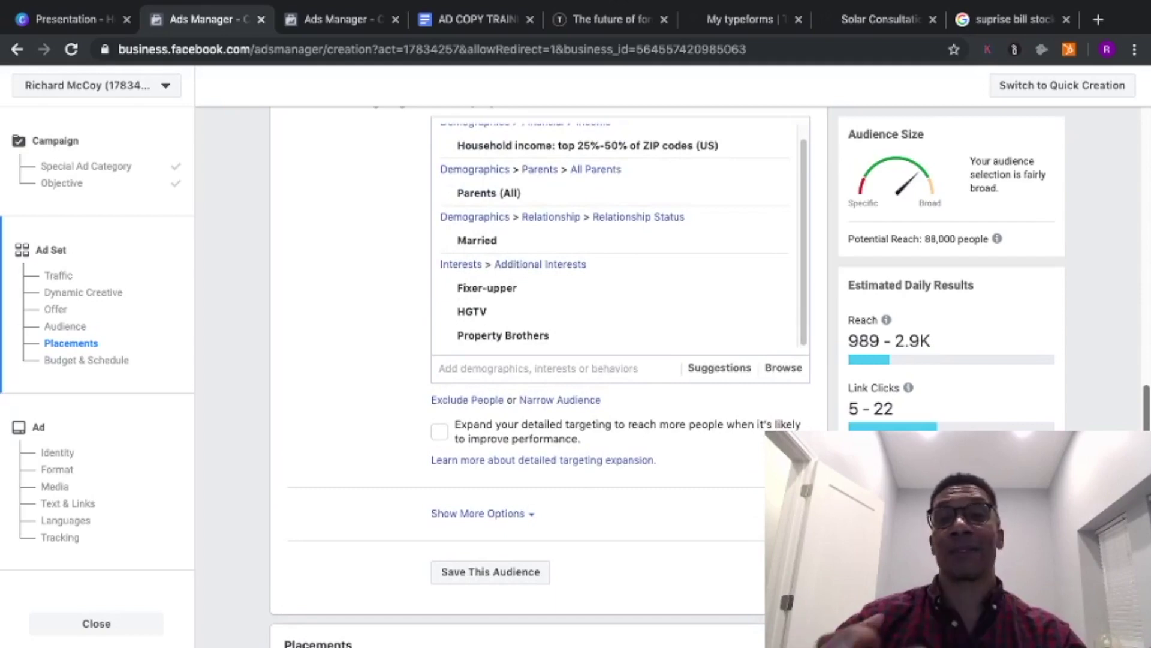
scroll(539, 359, "down", 3)
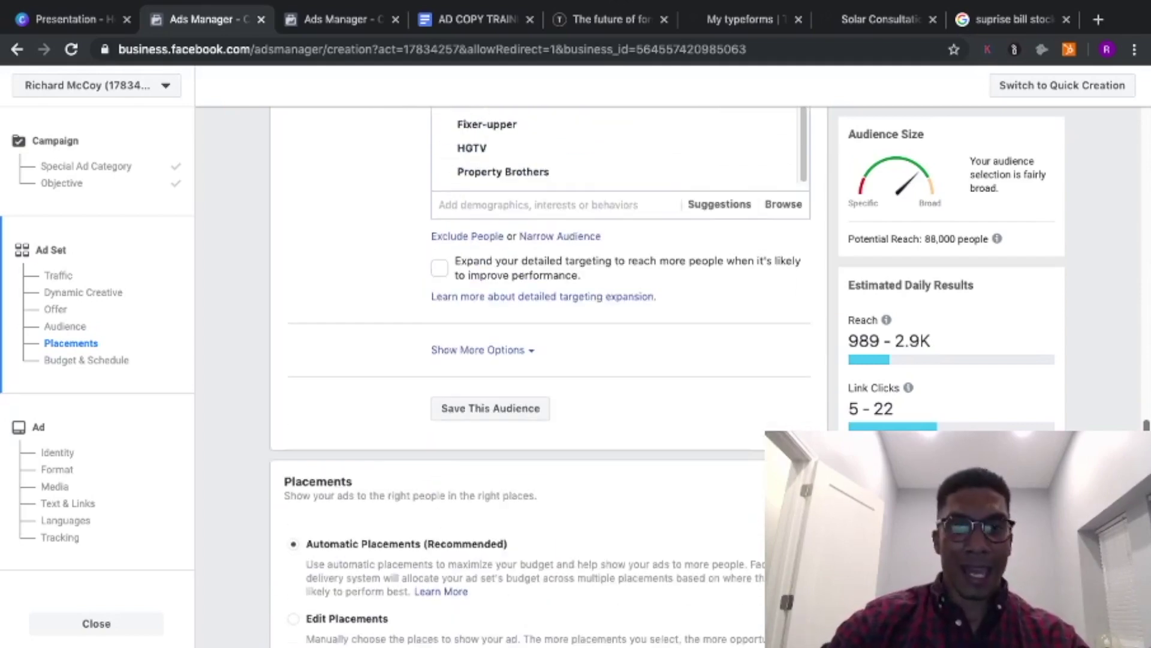
scroll(368, 378, "down", 5)
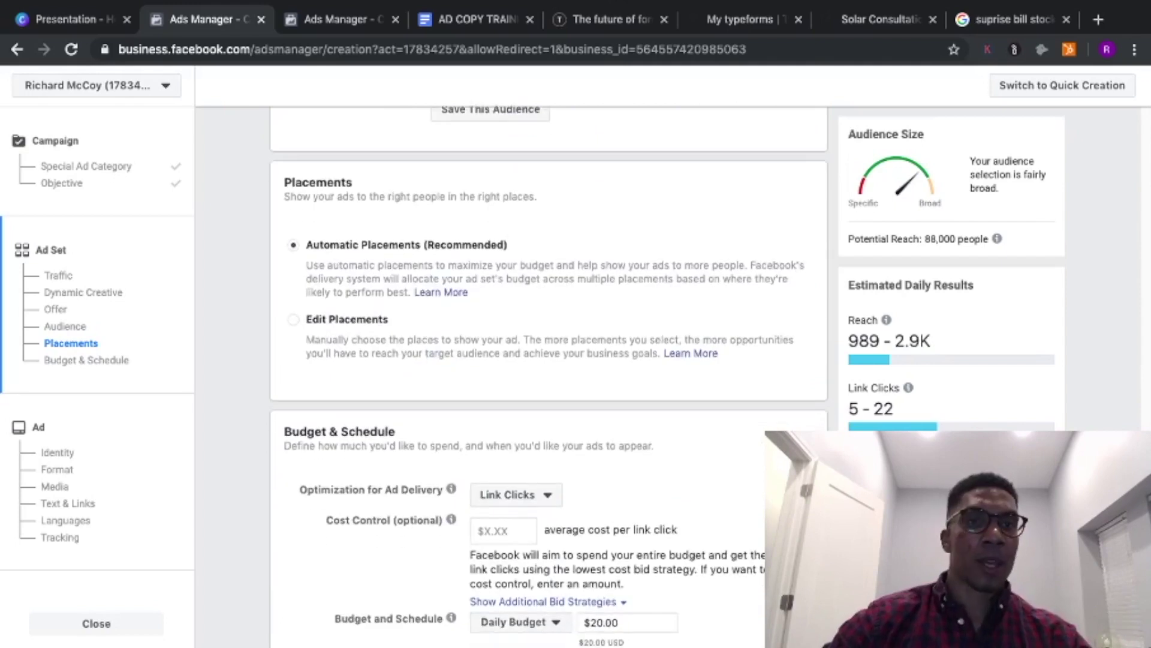
left_click(293, 320)
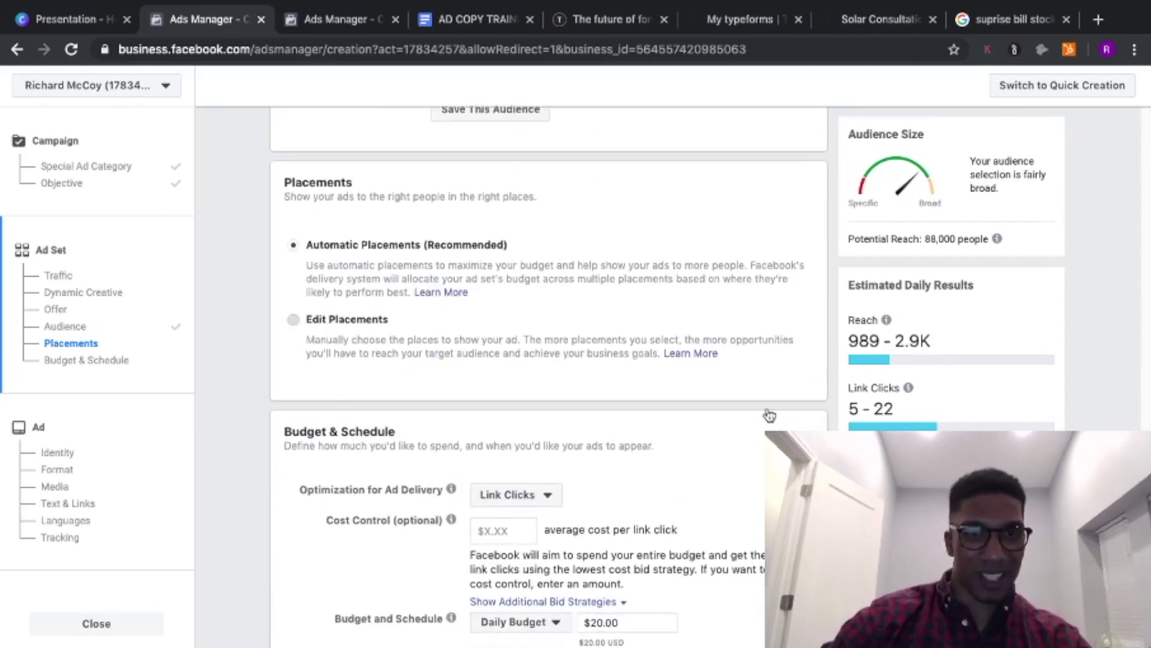
left_click_drag(1145, 399, 1147, 425)
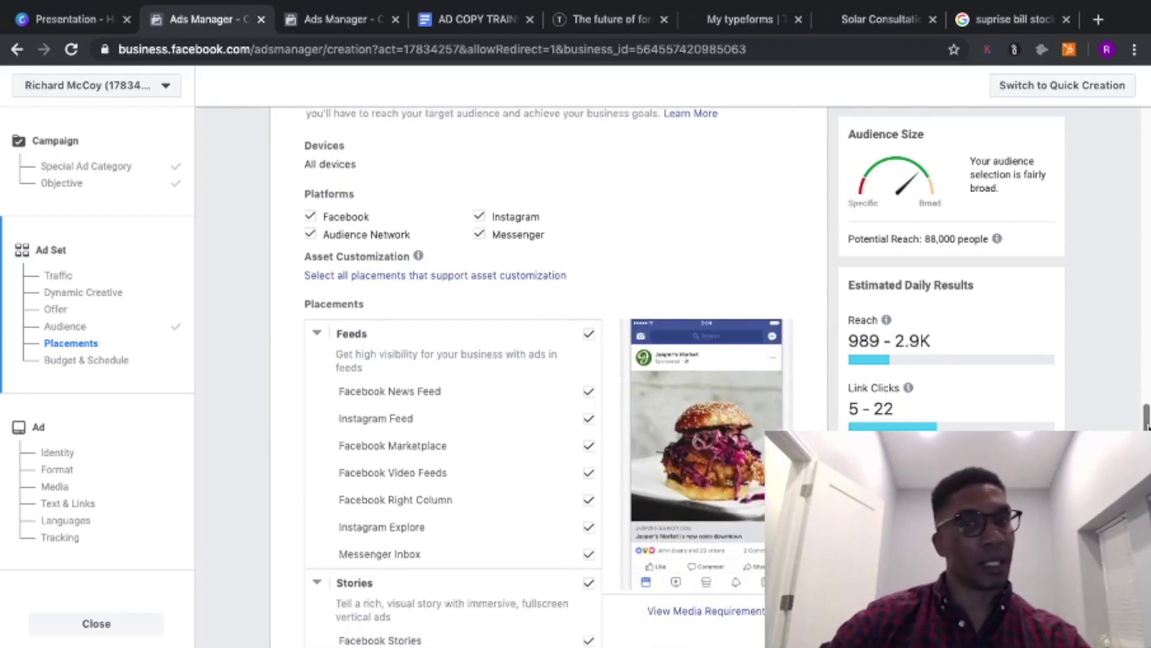
left_click(480, 236)
left_click(478, 218)
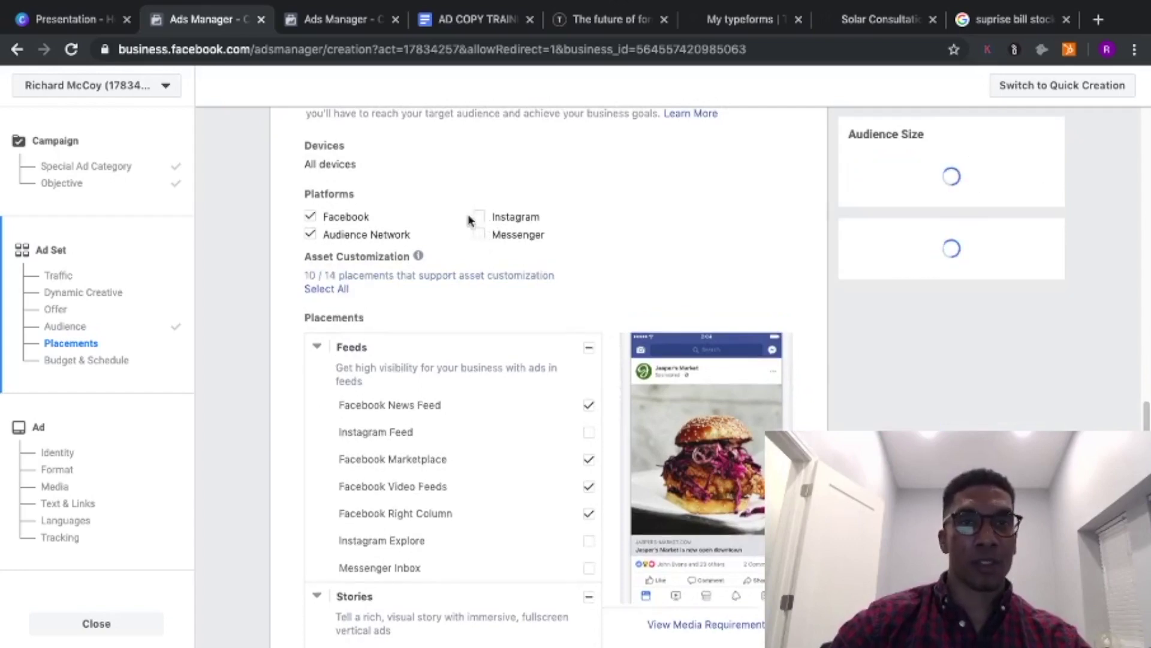
left_click(310, 234)
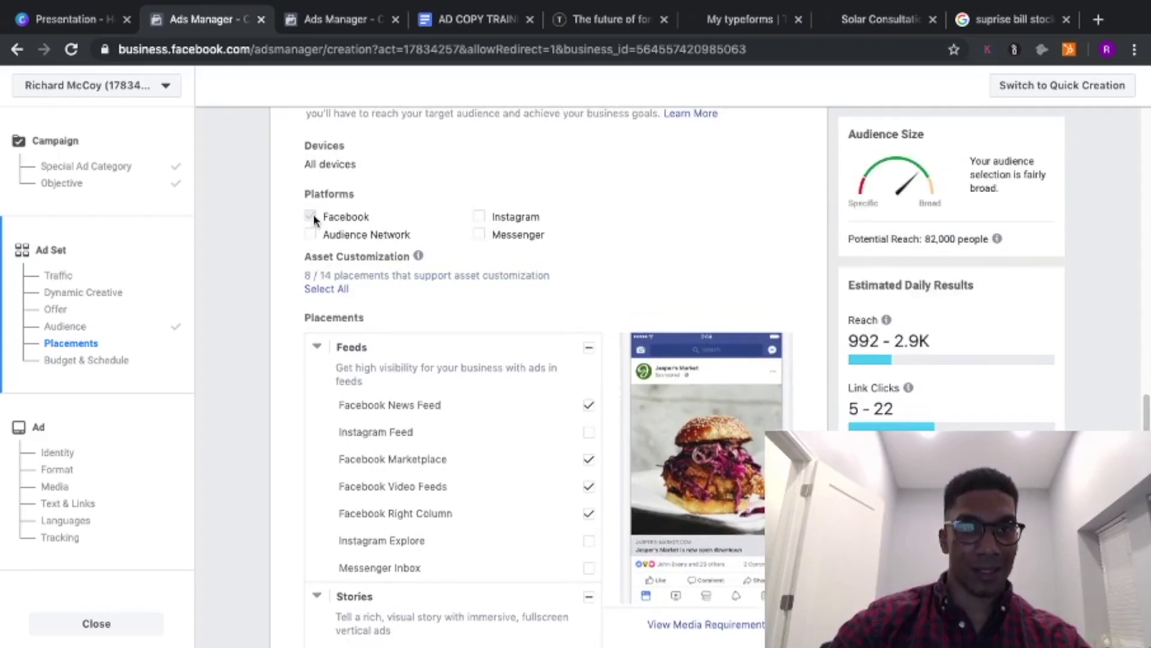
- Uncheck Marketplace, Video Feeds, Right Column, Stories, In-Stream, Search and In-Article, leaving News Feed
left_click_drag(1146, 423, 1146, 431)
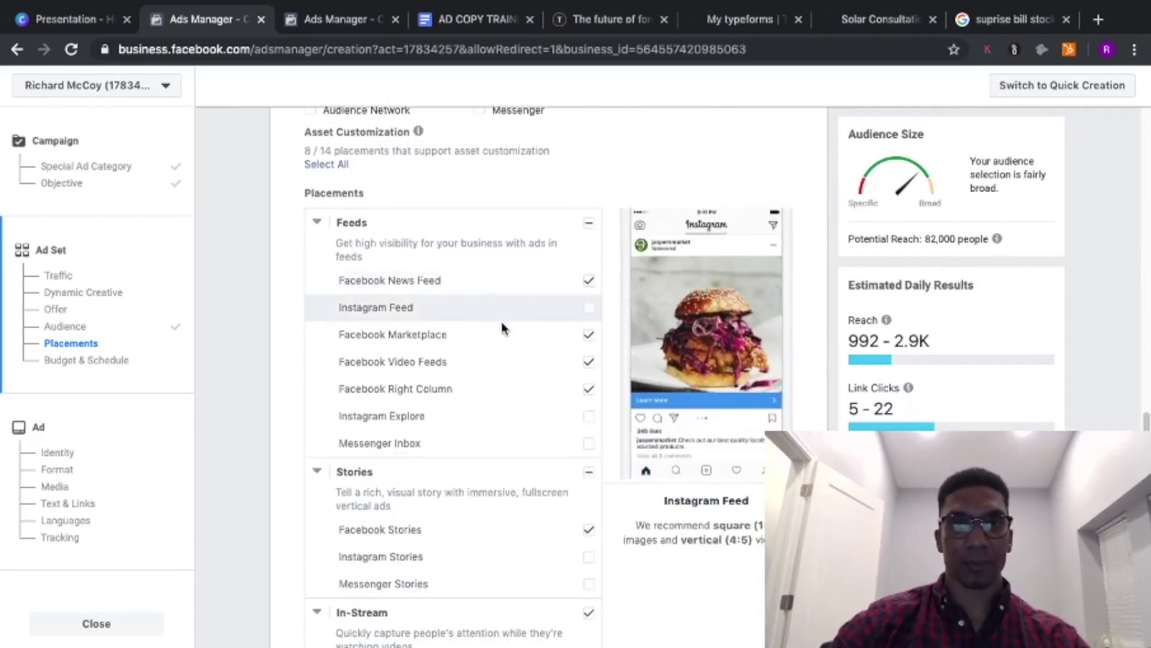
left_click(590, 335)
left_click(589, 362)
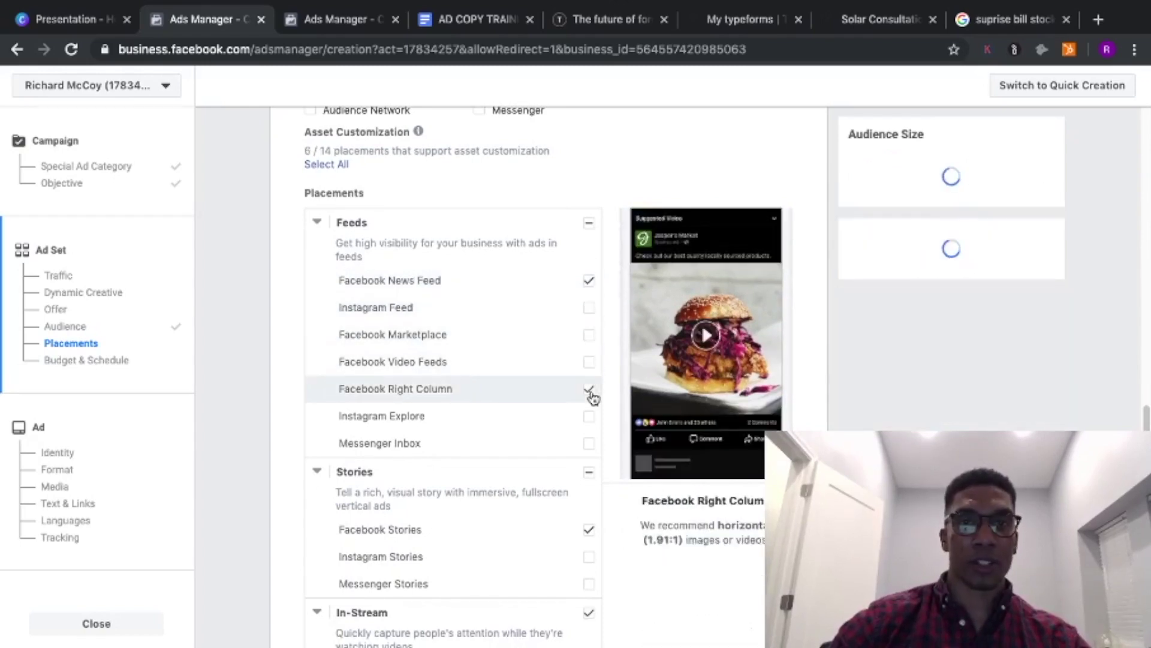
left_click(589, 389)
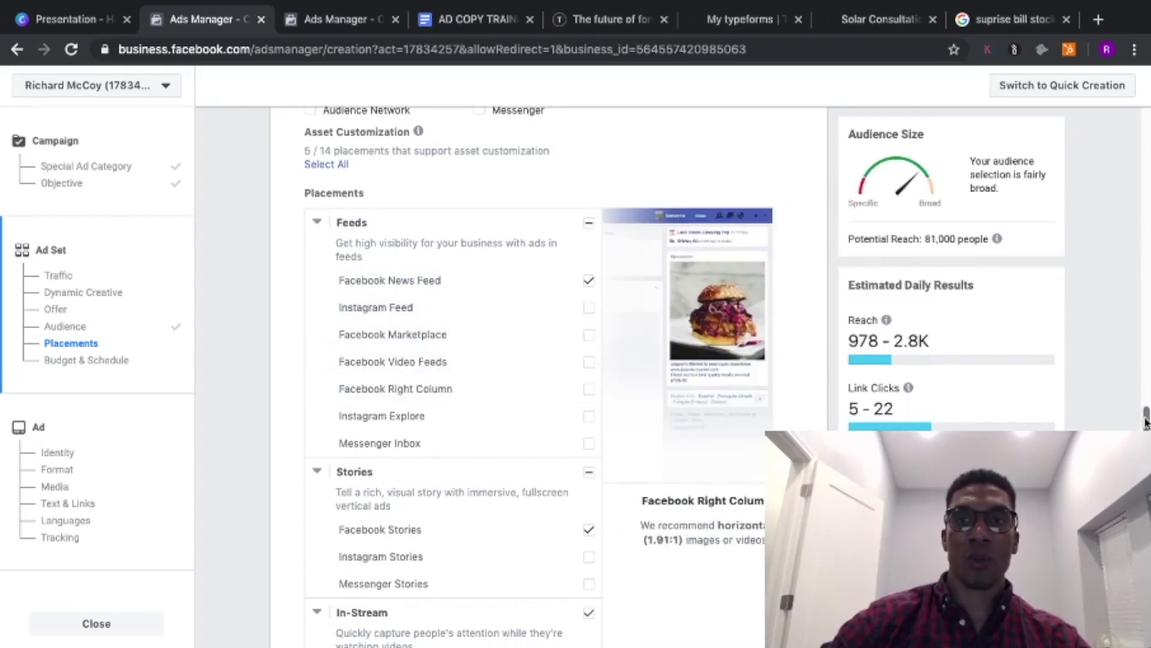
scroll(379, 294, "down", 4)
left_click(588, 304)
left_click(587, 447)
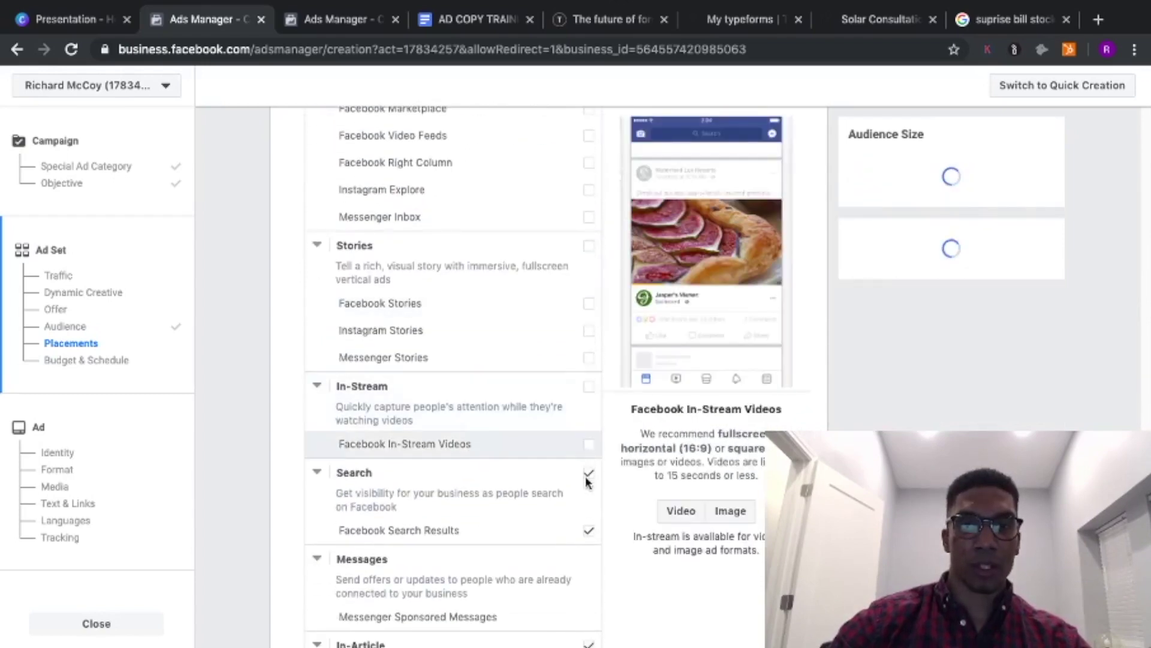
left_click(589, 530)
scroll(452, 360, "down", 4)
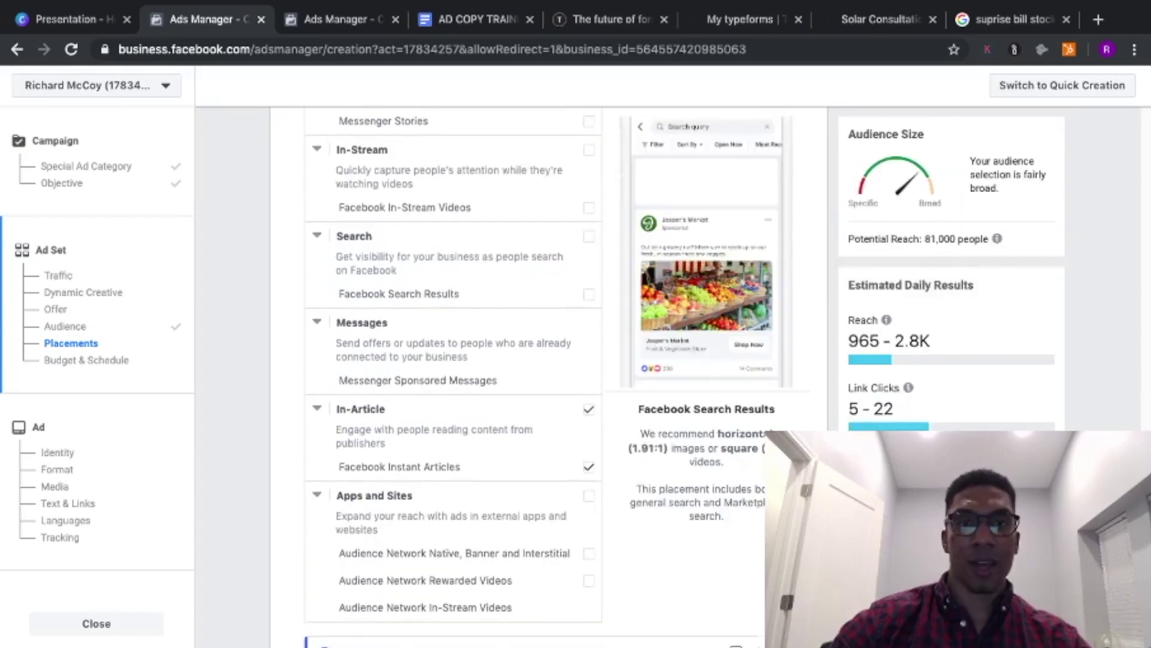
left_click(589, 409)
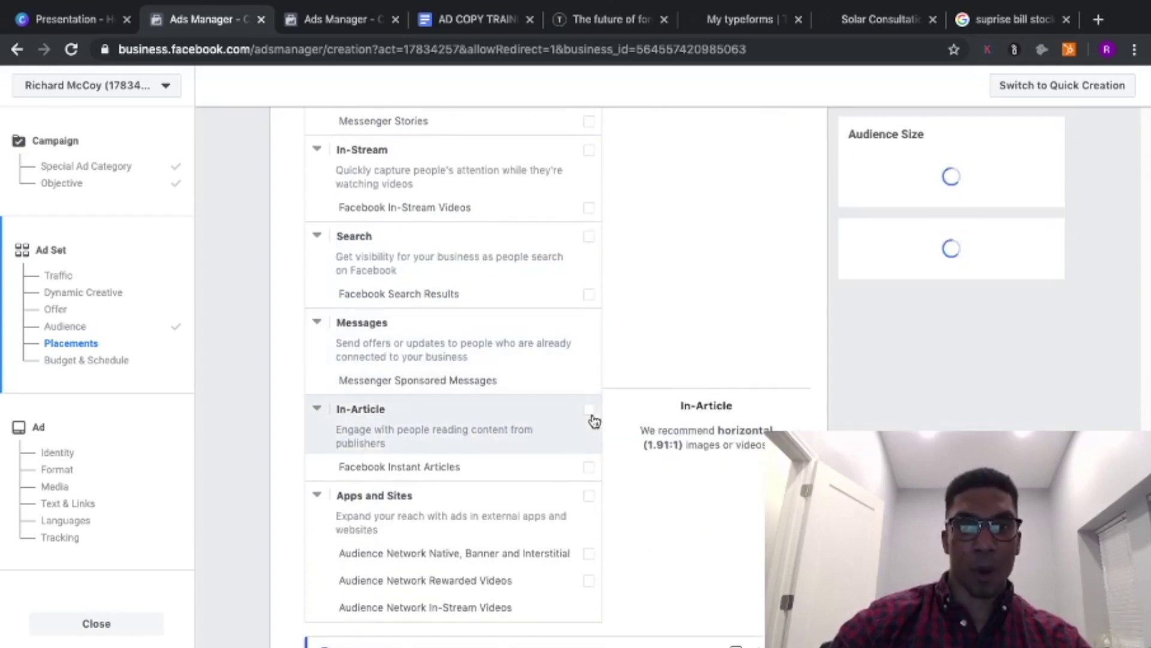
scroll(592, 420, "down", 2)
scroll(453, 360, "down", 4)
scroll(453, 360, "up", 12)
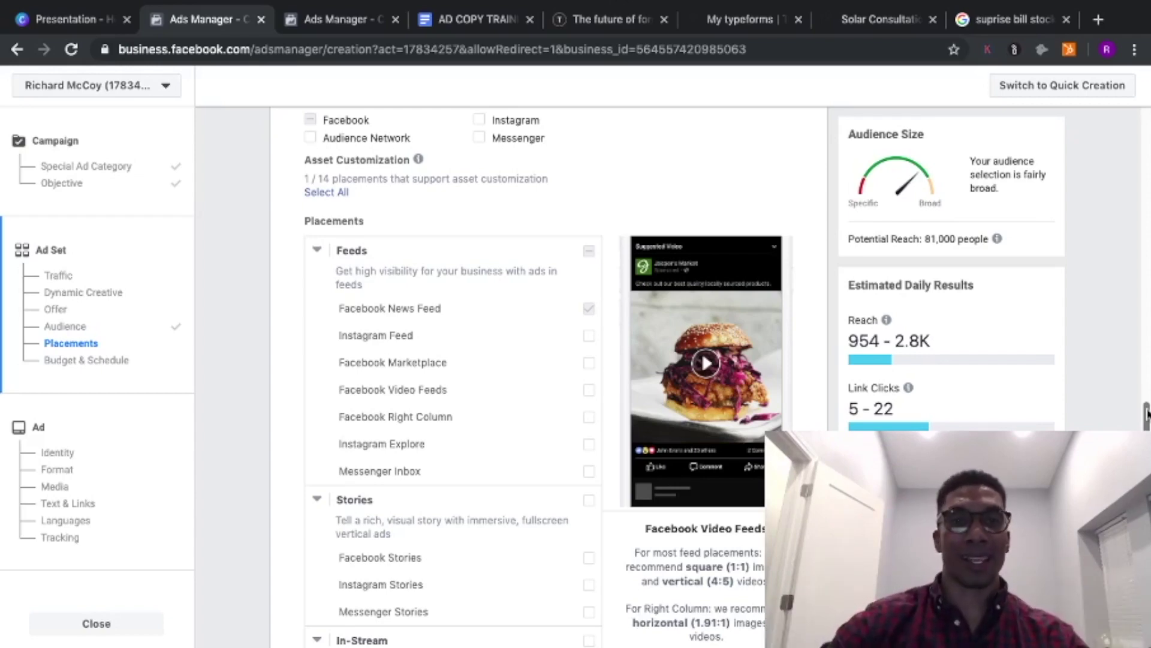
scroll(1146, 414, "down", 3)
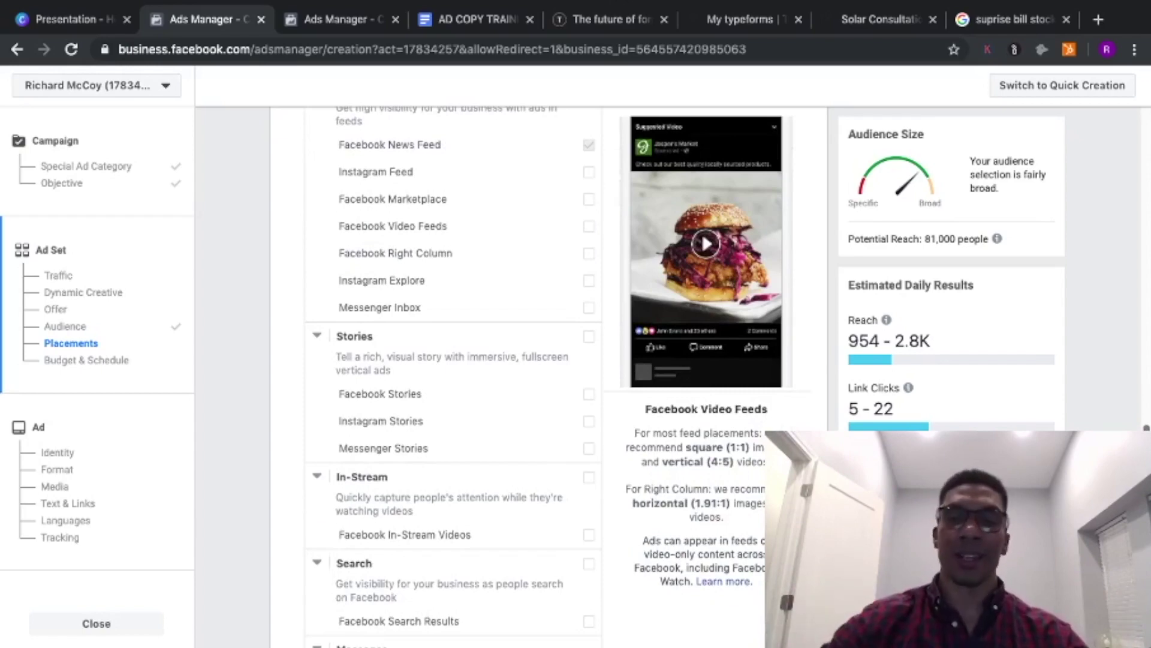
scroll(453, 372, "down", 1)
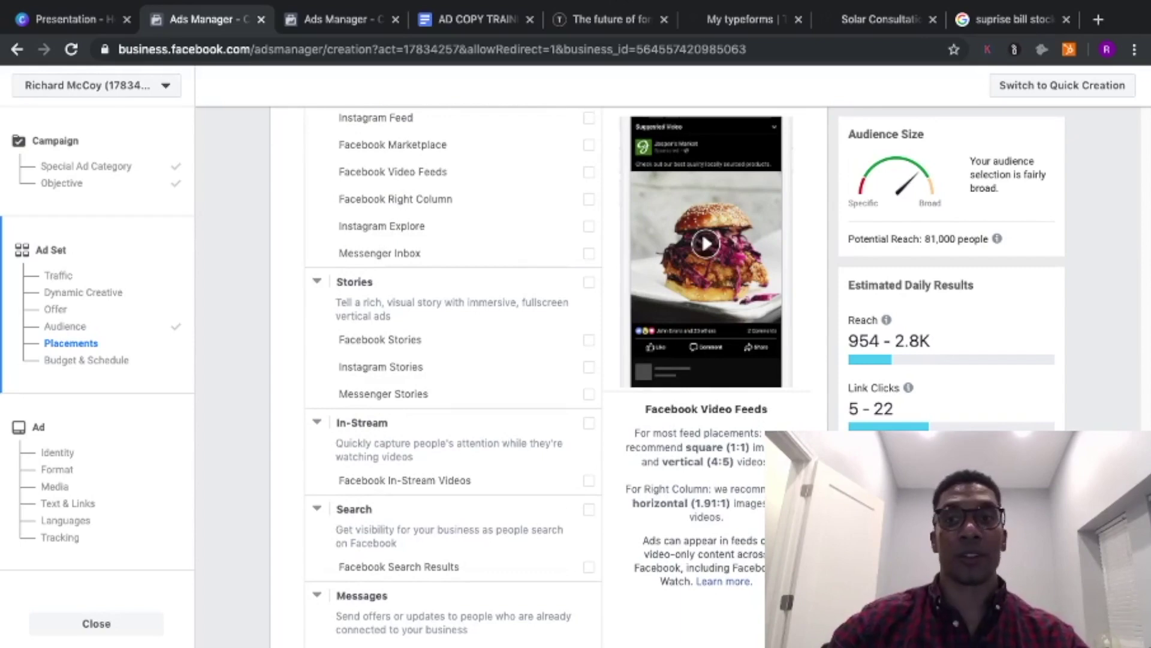
scroll(453, 372, "down", 3)
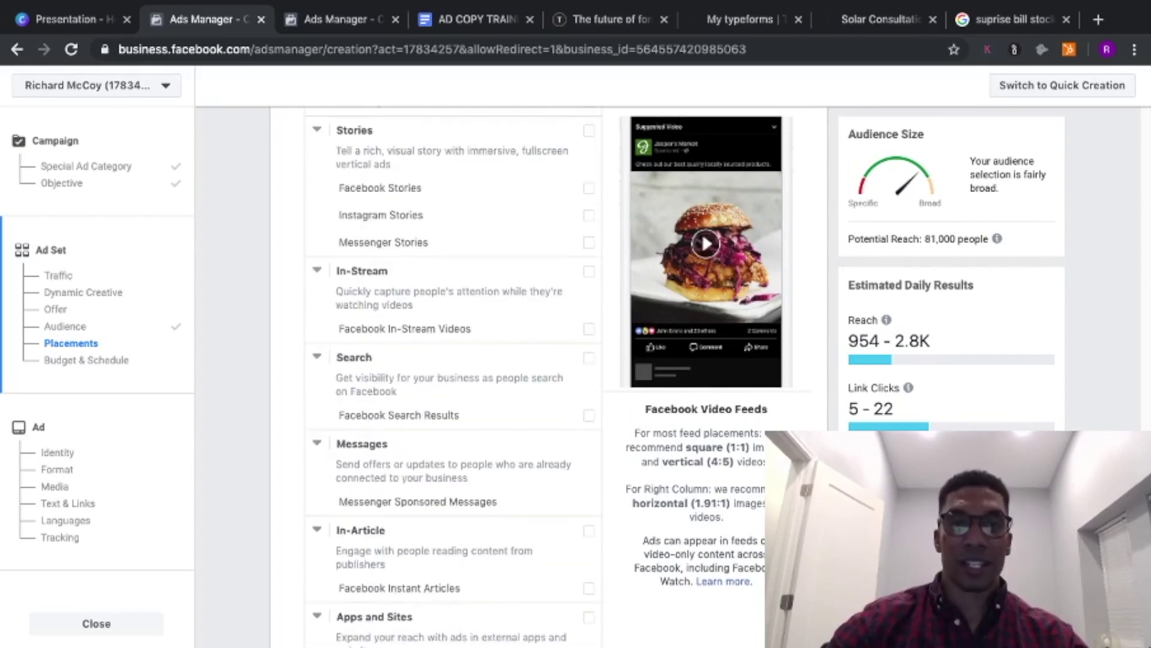
scroll(453, 372, "down", 7)
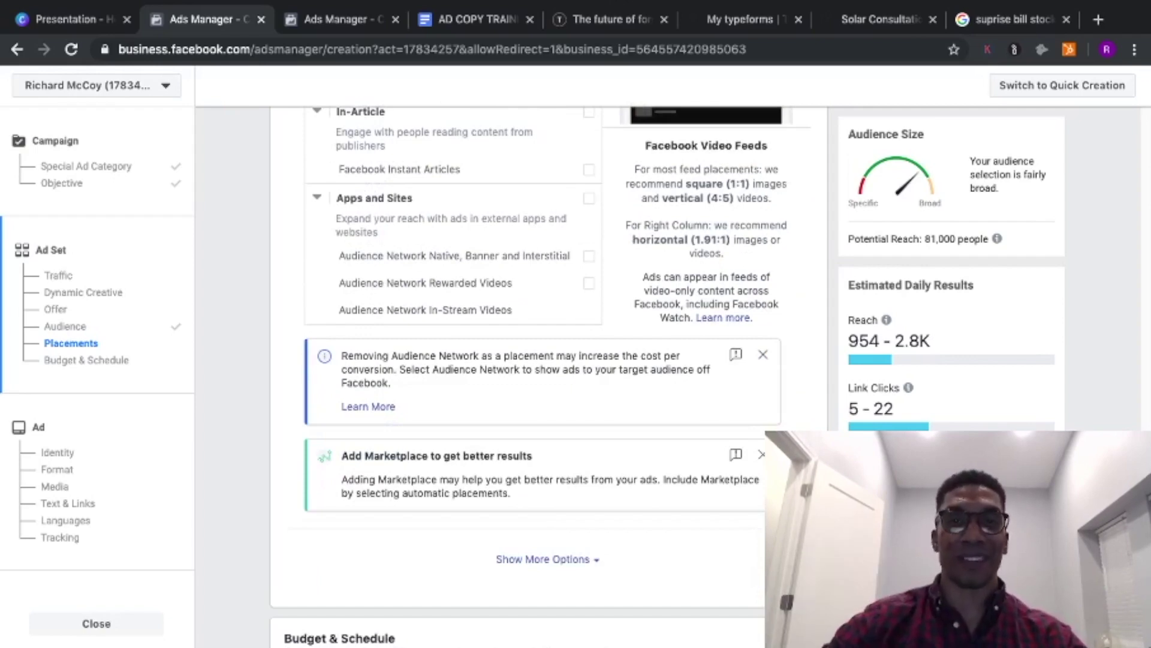
scroll(539, 376, "down", 7)
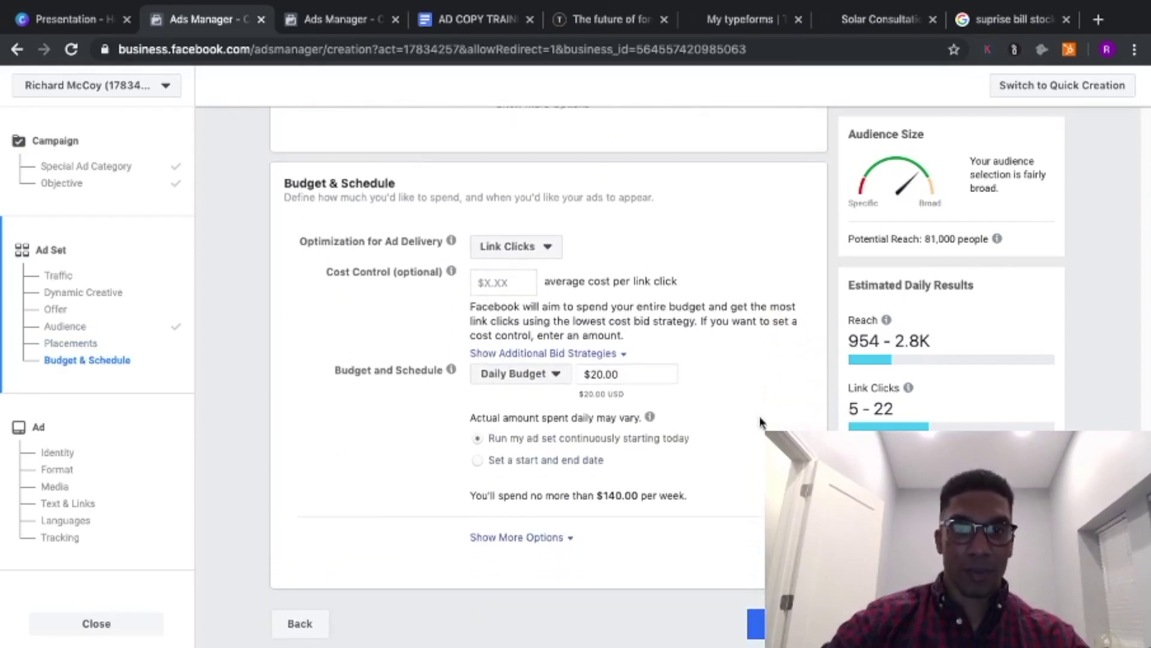
- Raise the daily budget from $20.00 to $25.00 and continue to the ad setup
left_click(599, 373)
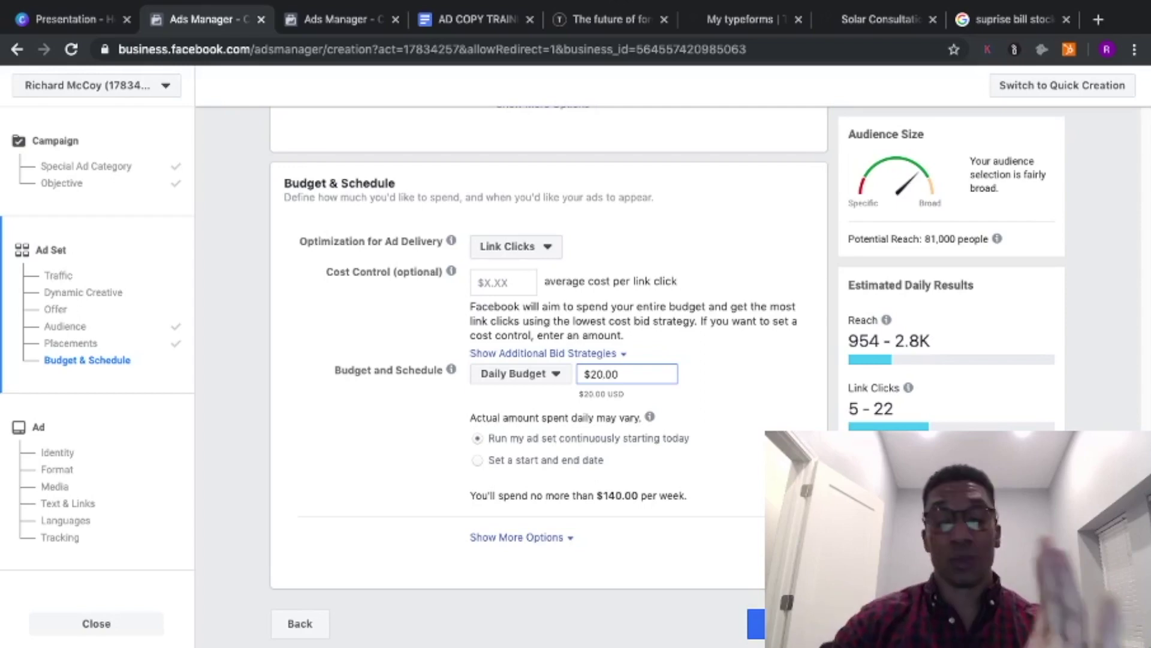
type("5")
key("BackSpace")
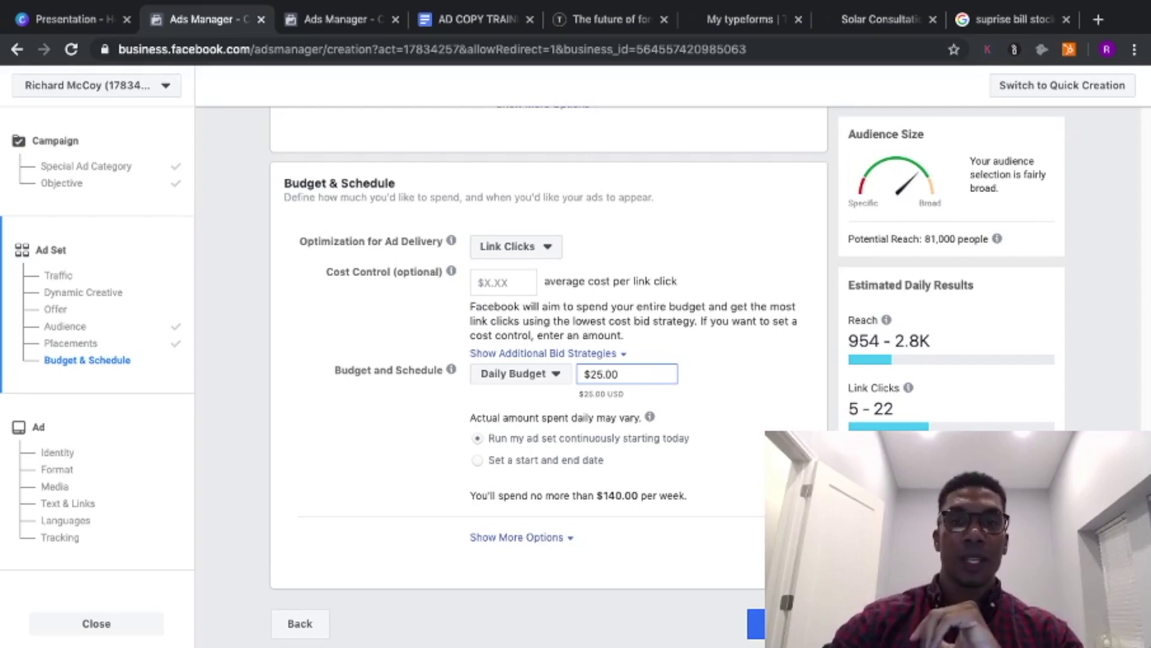
left_click(803, 422)
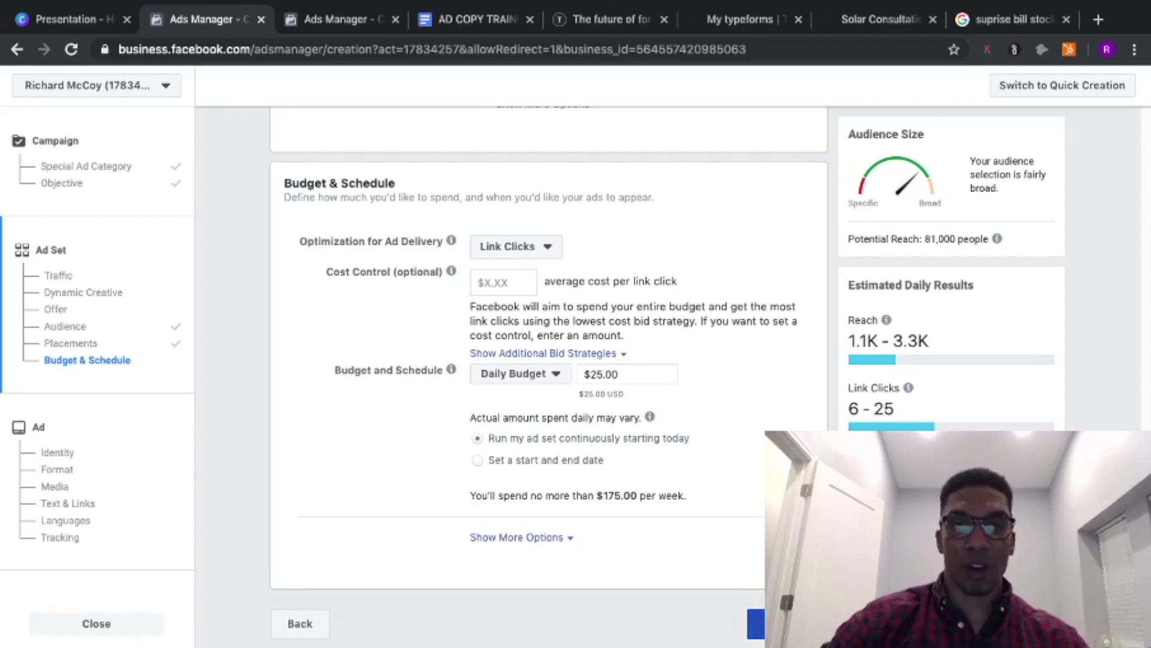
left_click(757, 624)
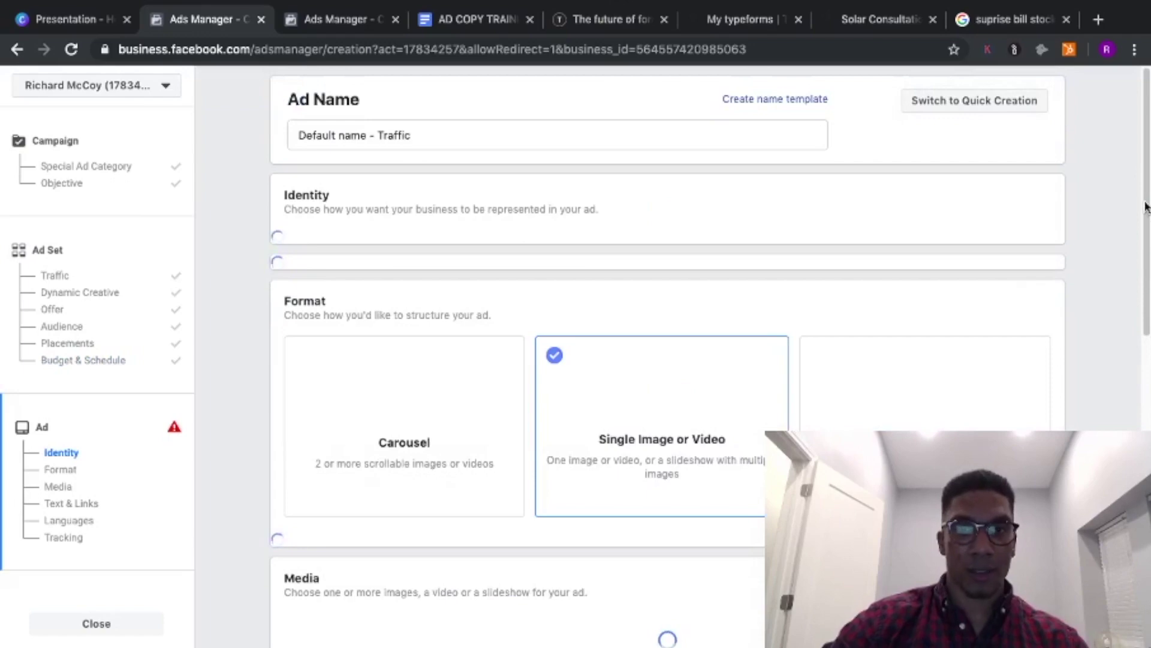
- Put the cursor in the Primary Text box under Text & Links, then bring up the AD COPY TRAINING doc
scroll(1145, 205, "down", 1)
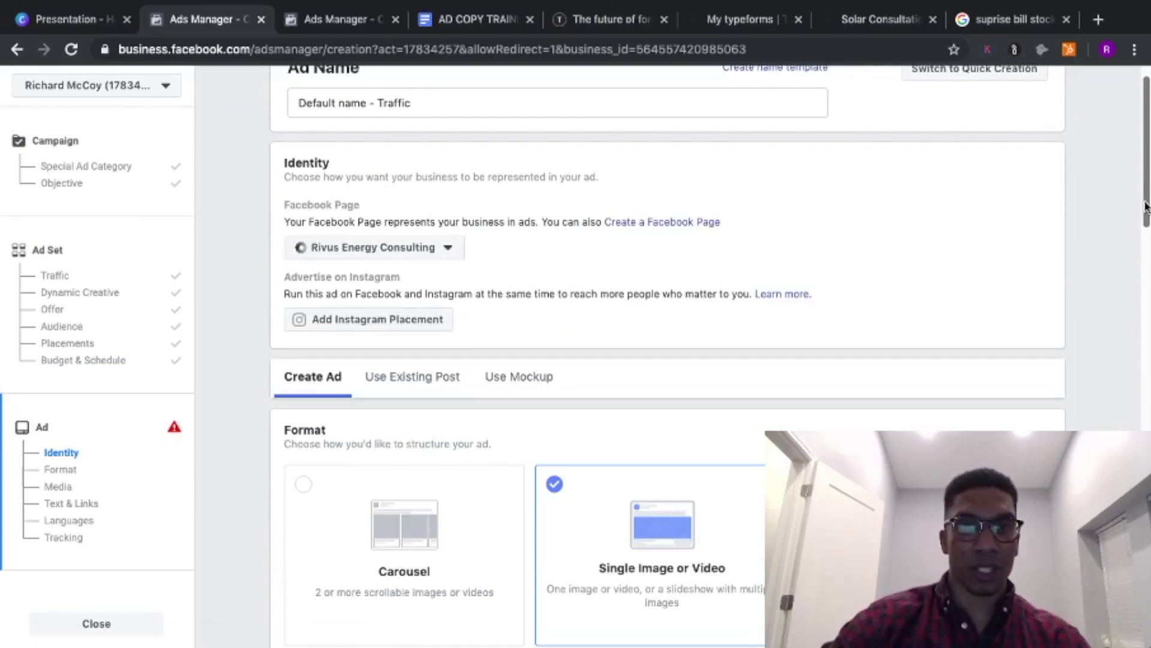
scroll(1145, 205, "down", 3)
scroll(1146, 216, "down", 1)
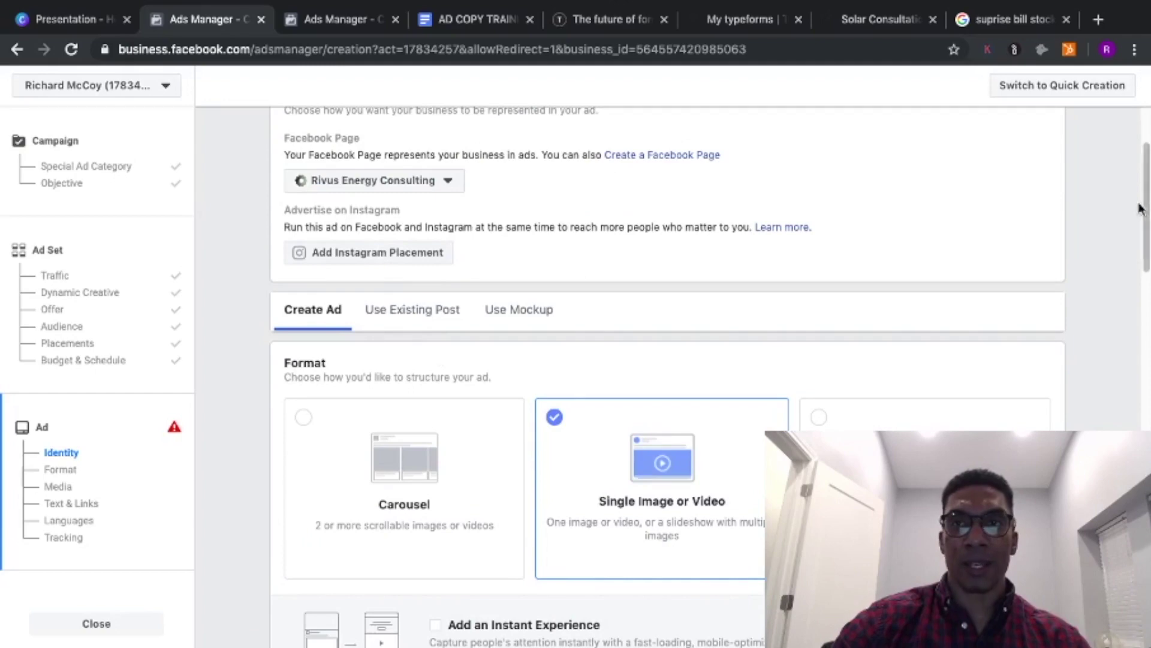
left_click_drag(1146, 180, 1146, 323)
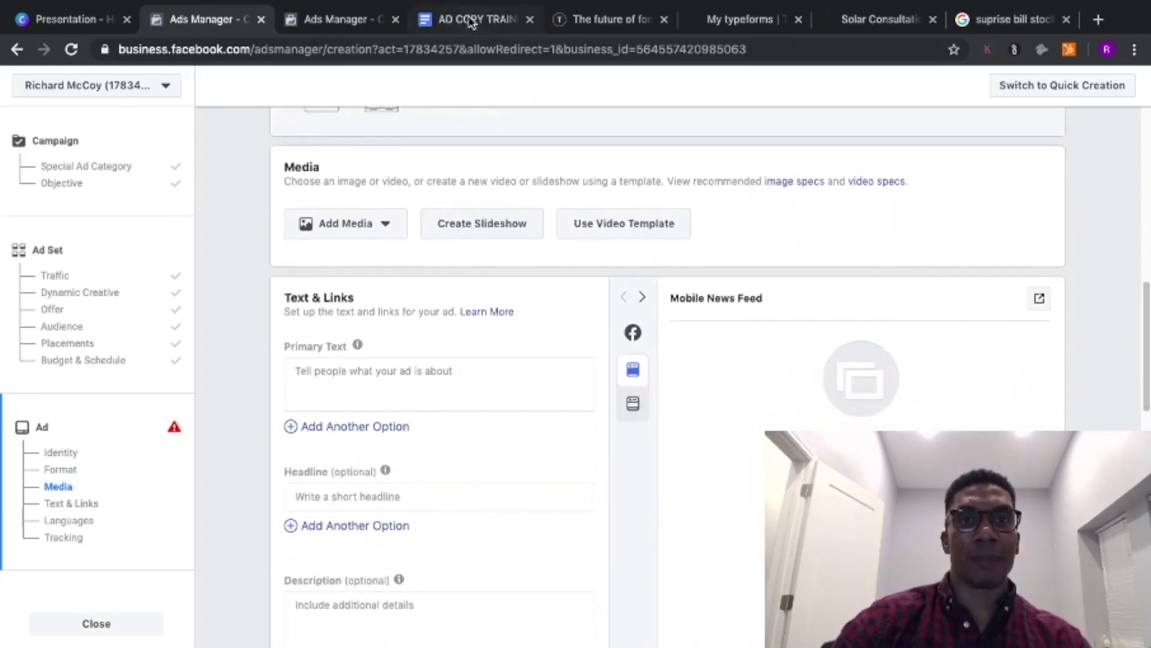
left_click(349, 379)
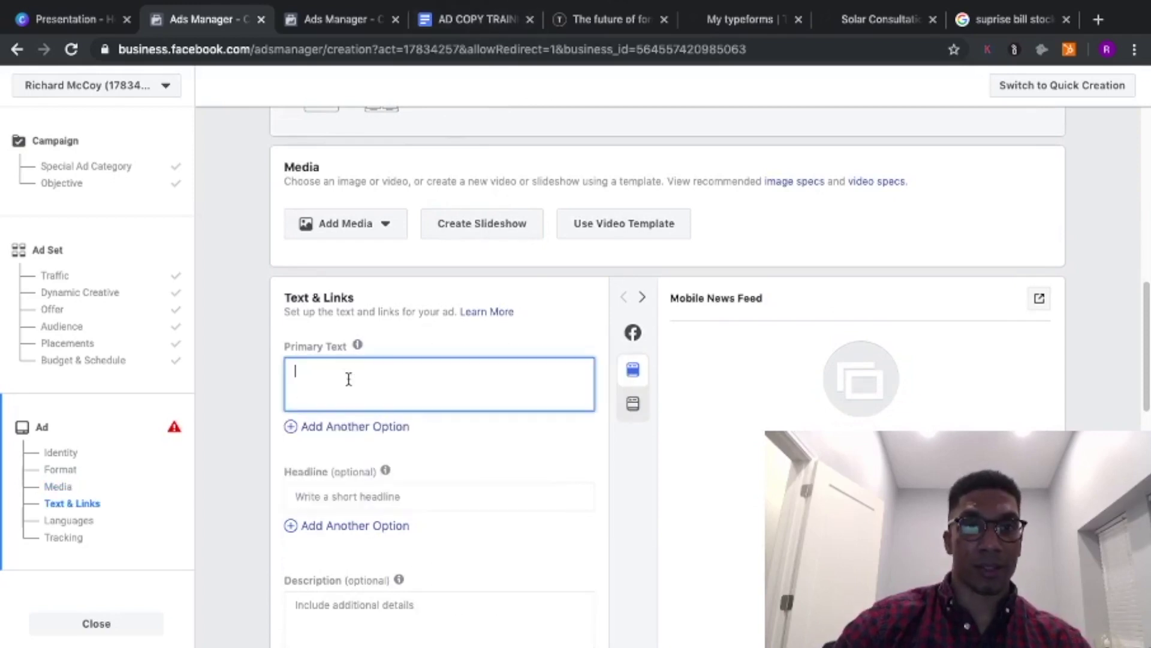
left_click(458, 14)
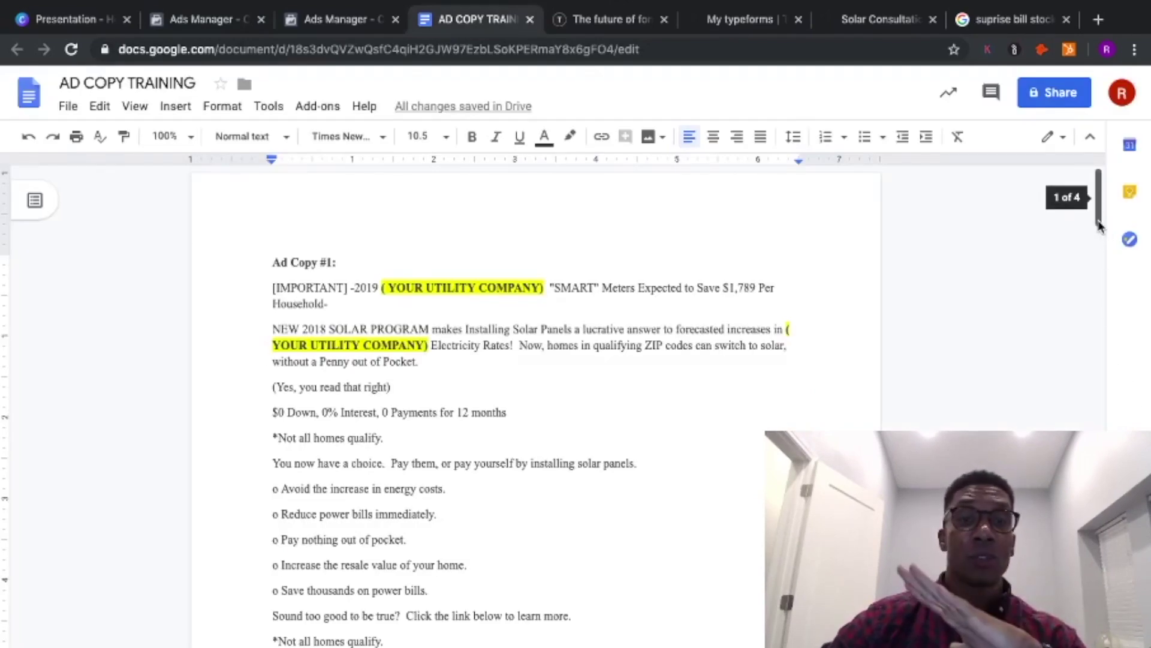
- Scroll through Ad Copy #1 to #3 in the AD COPY TRAINING document
left_click_drag(1100, 225, 1101, 235)
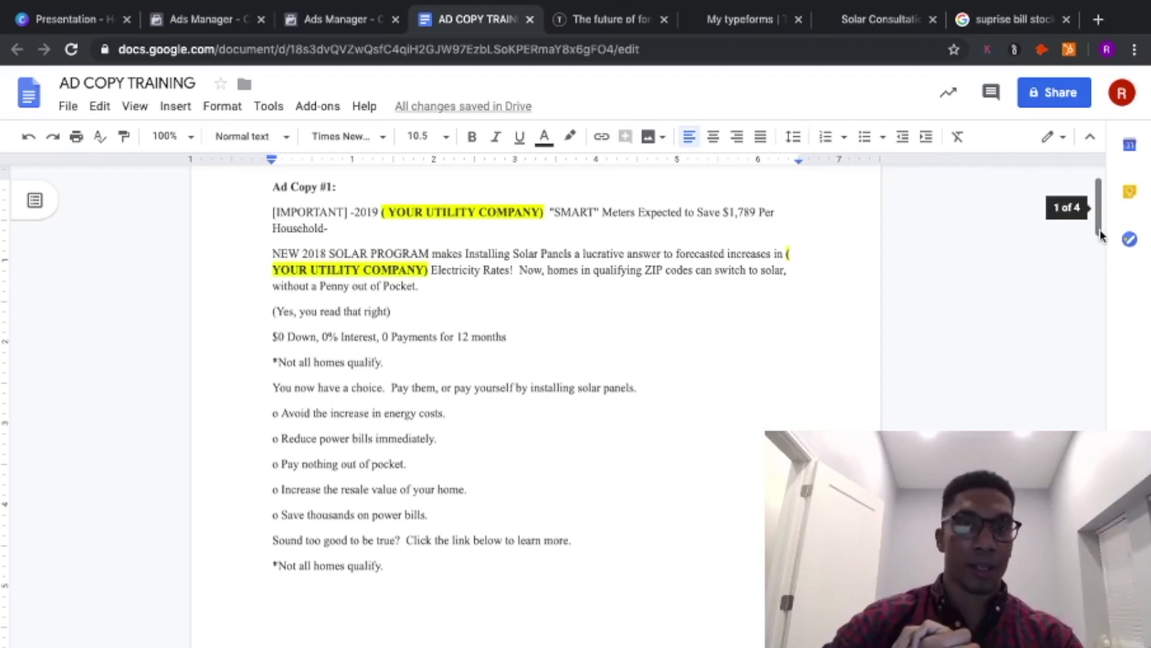
left_click_drag(1101, 236, 1098, 191)
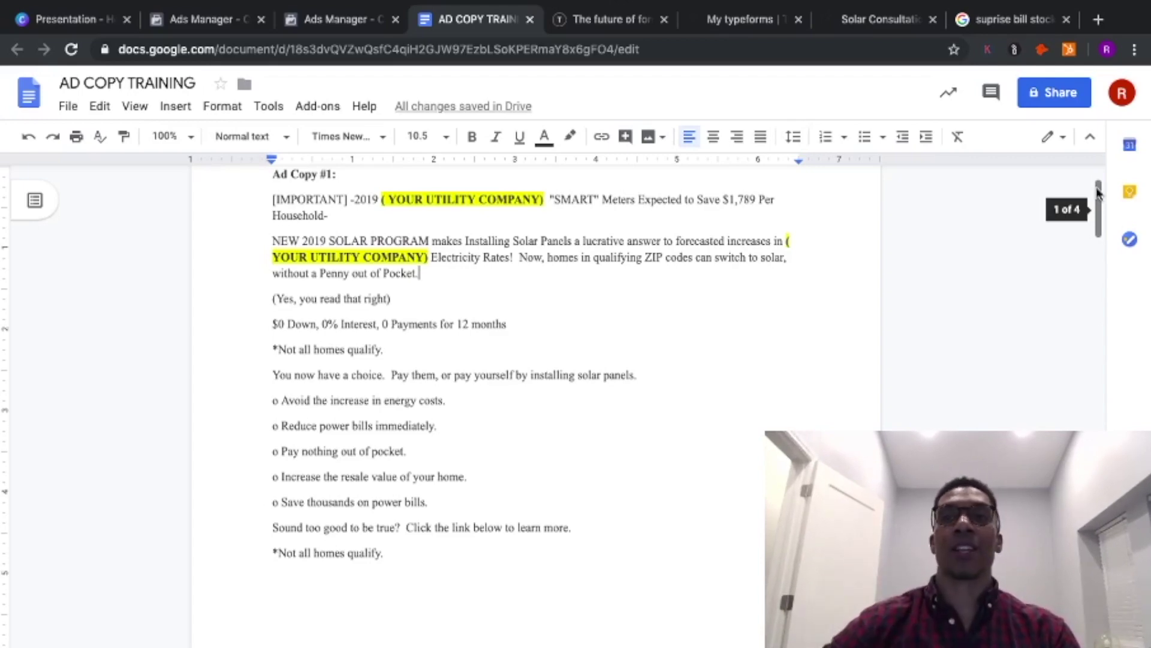
left_click_drag(1098, 191, 1112, 311)
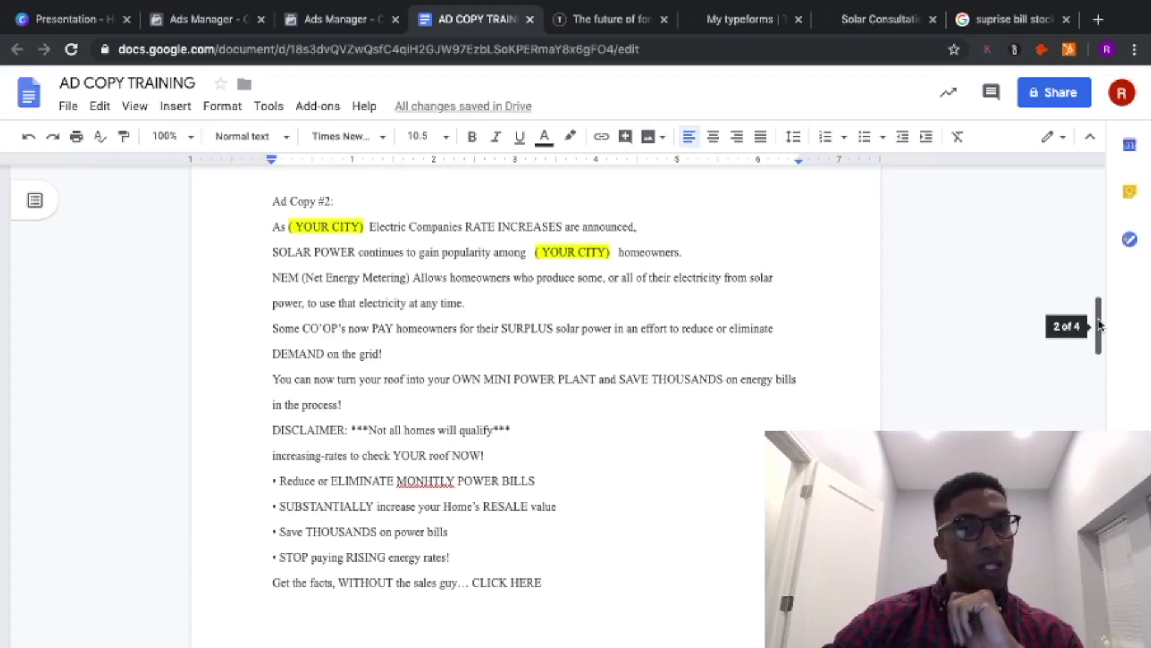
left_click_drag(1100, 324, 1100, 442)
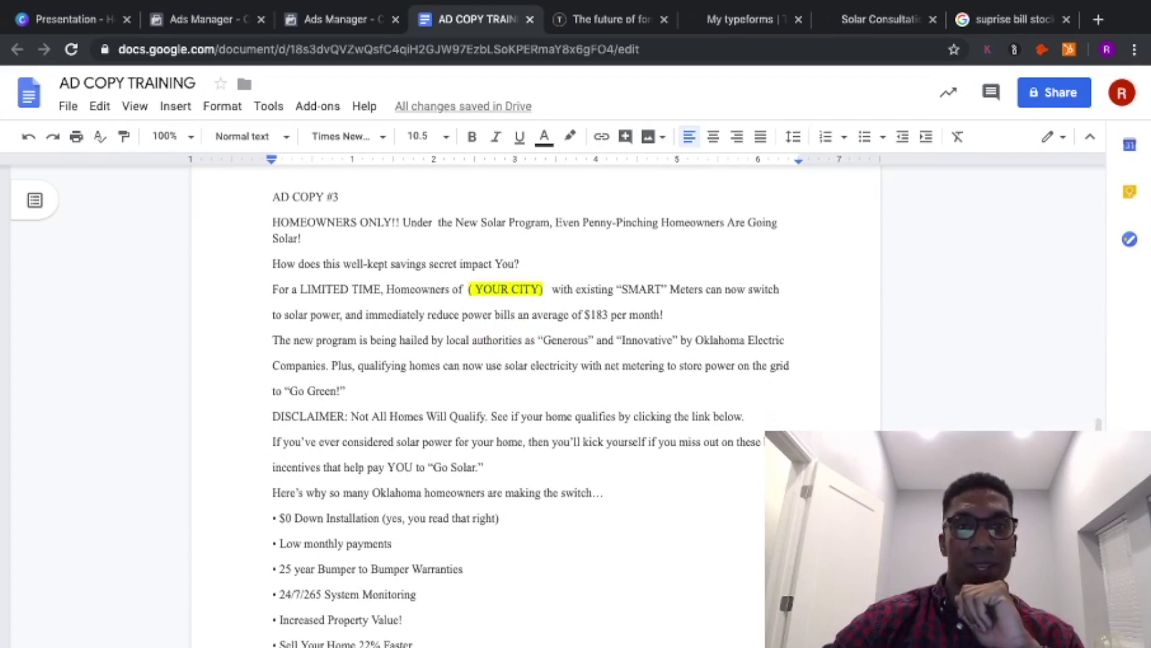
- Zoom the document to 75% and back to 100%, then scroll through the copies again
left_click(185, 142)
left_click(172, 236)
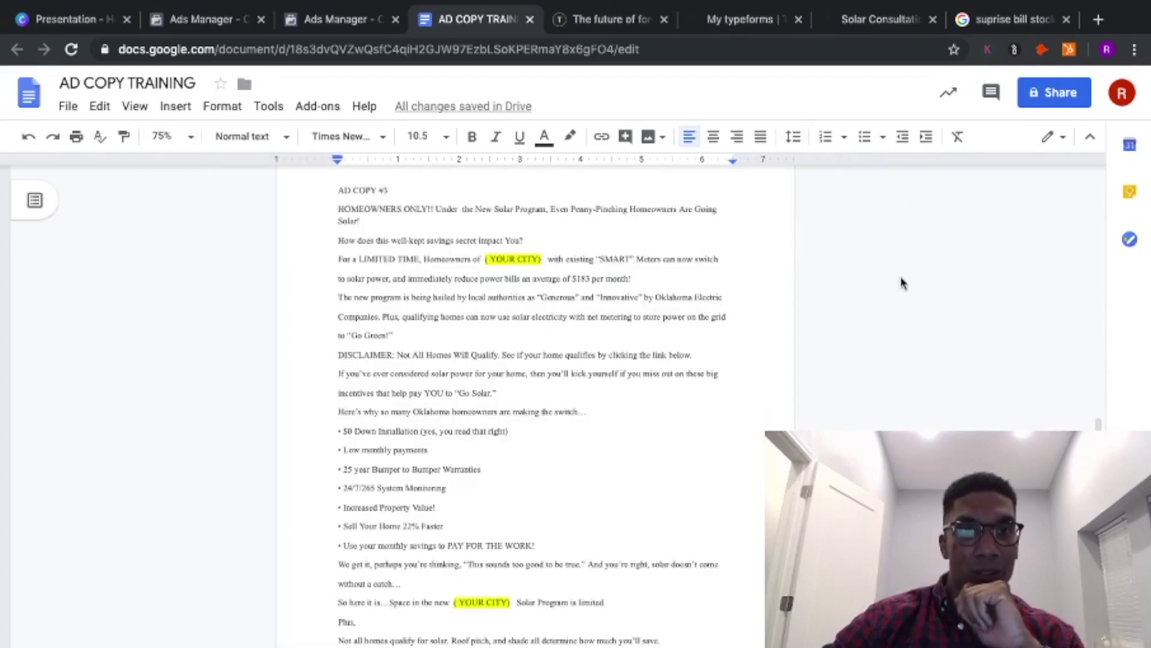
left_click(189, 137)
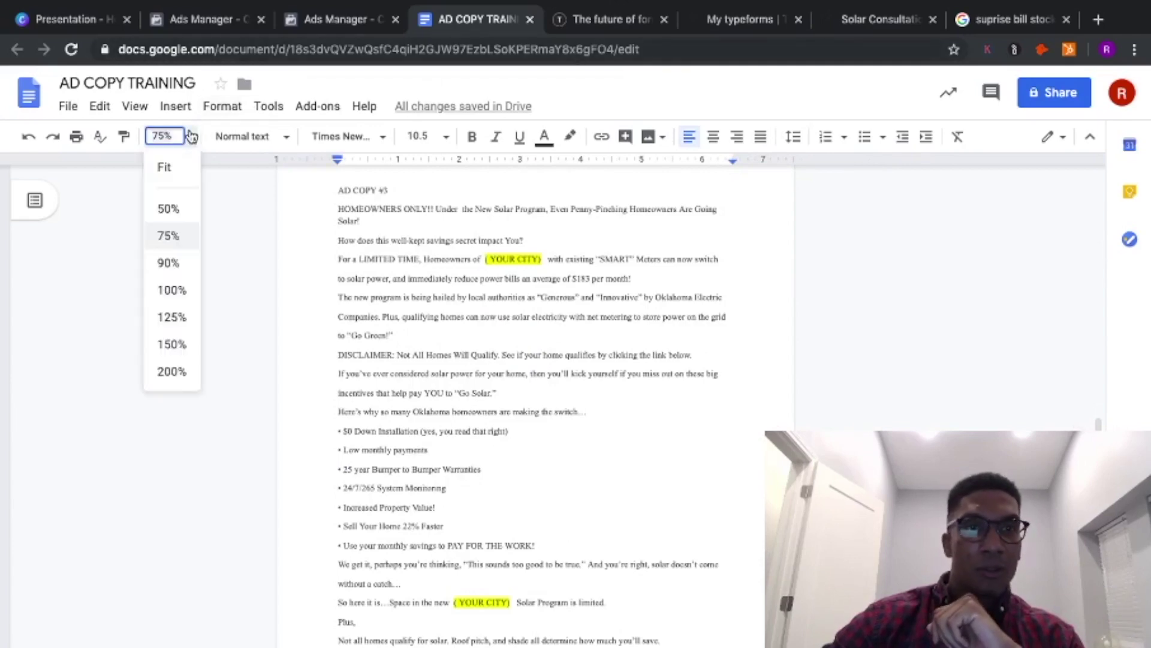
left_click(168, 291)
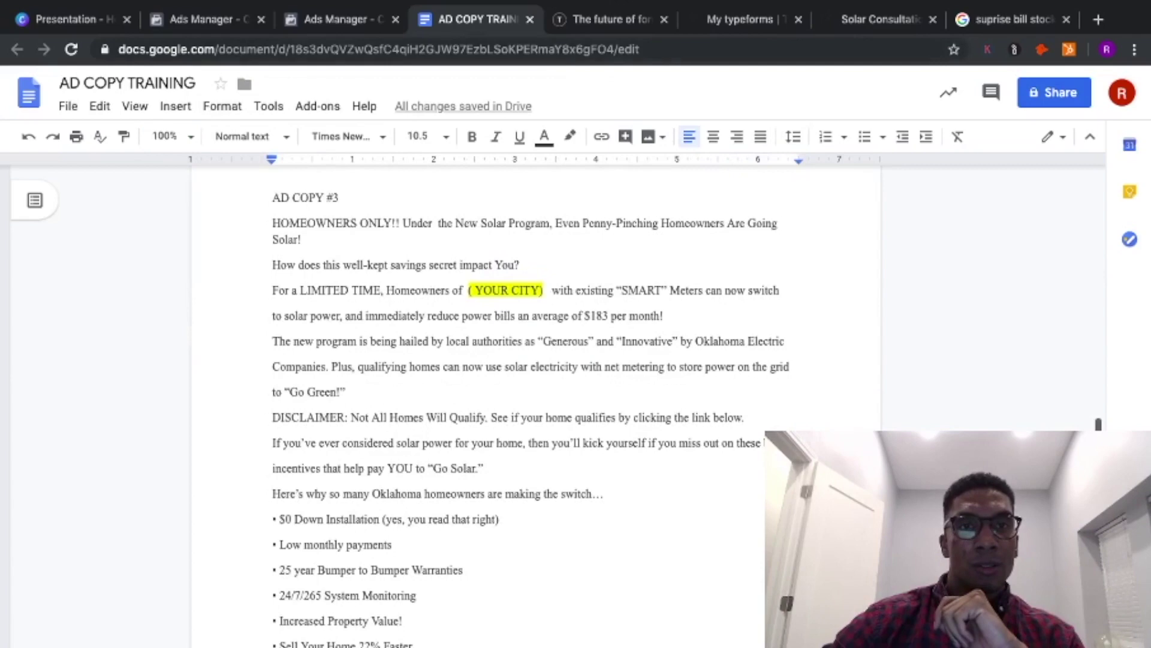
scroll(531, 414, "down", 3)
scroll(531, 414, "down", 3)
scroll(530, 414, "down", 1)
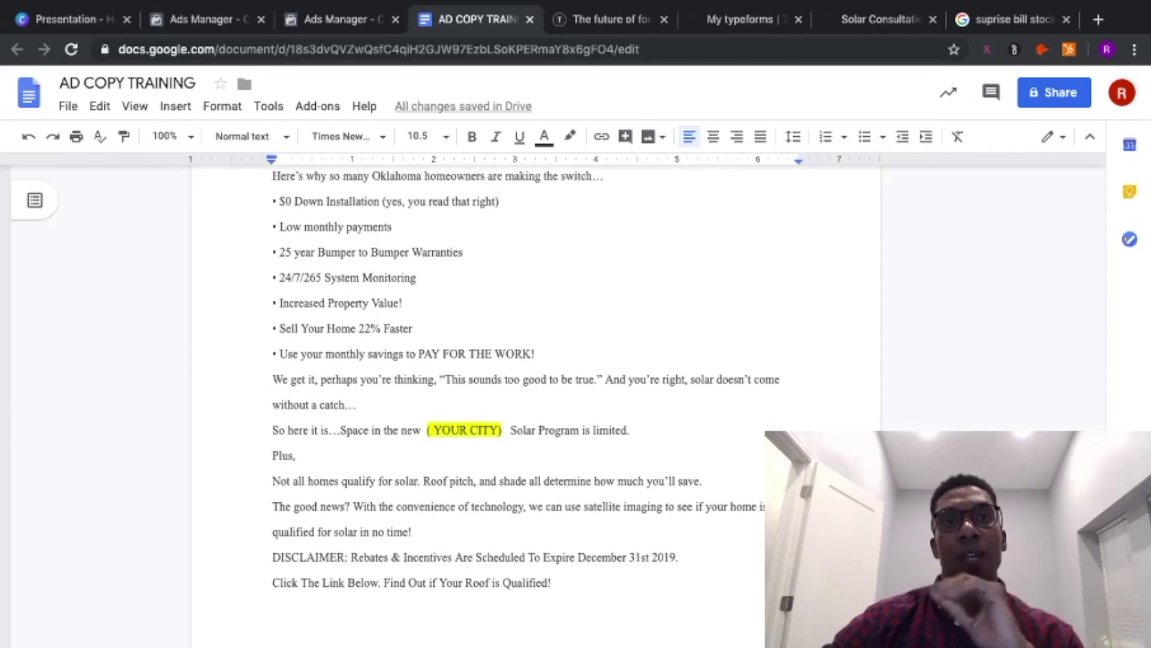
left_click_drag(1102, 354, 1105, 182)
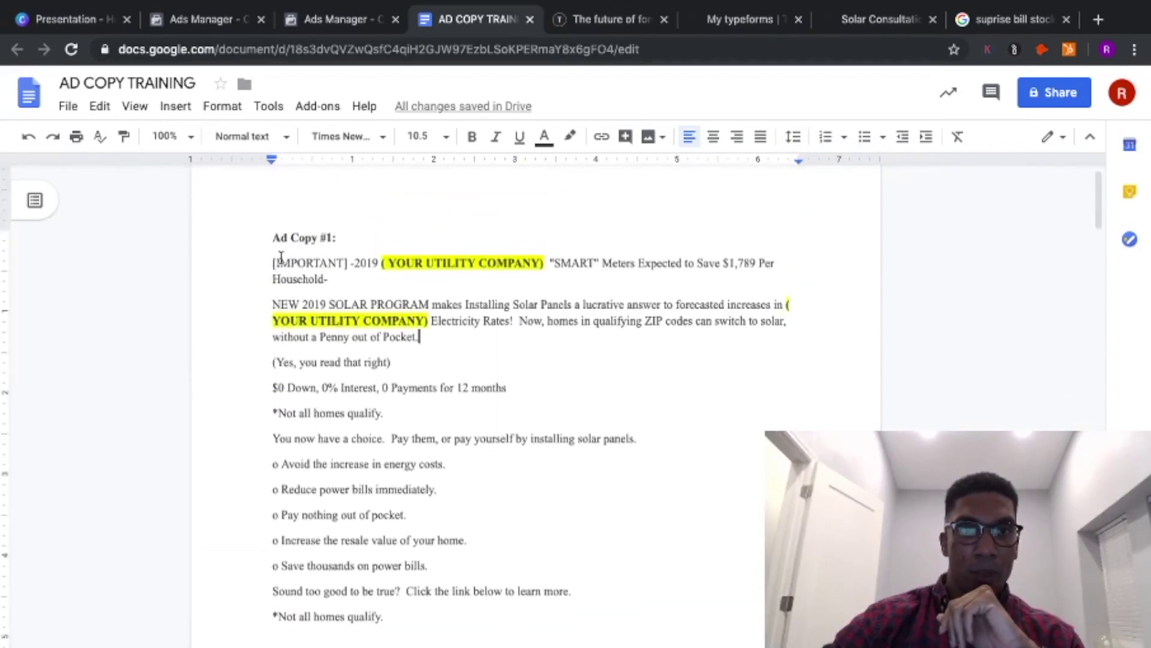
- Select and copy the full Ad Copy #1 text in the training document
left_click_drag(268, 262, 460, 499)
right_click(394, 435)
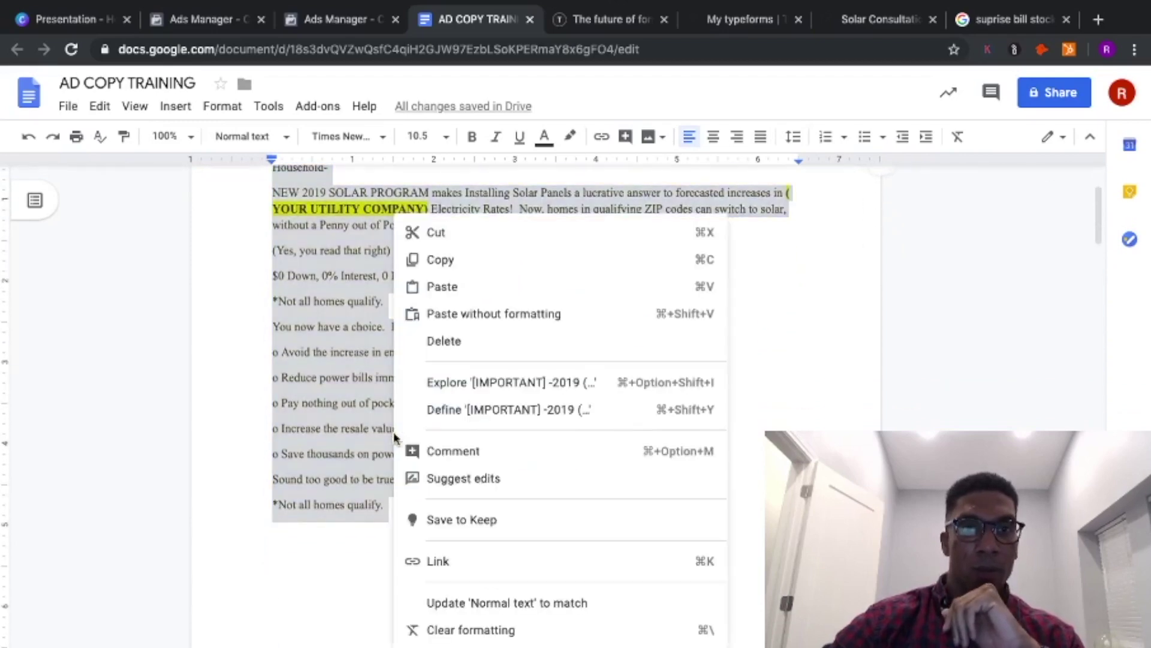
left_click(437, 261)
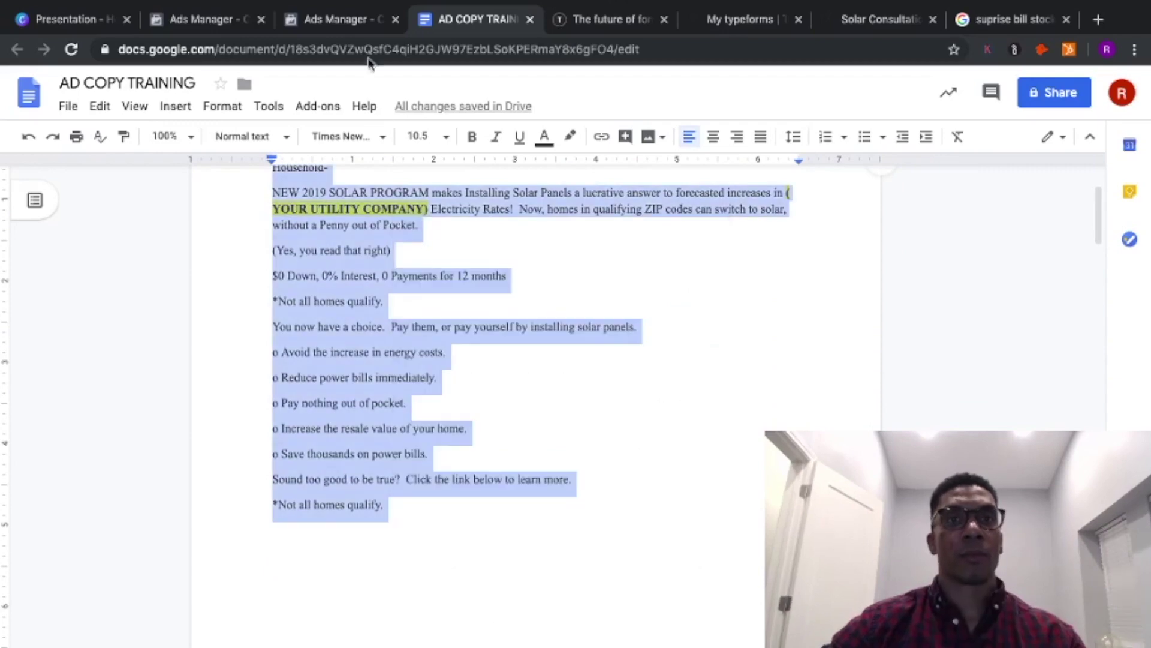
- Paste Ad Copy #1 into the ad's Primary Text in Ads Manager
left_click(337, 21)
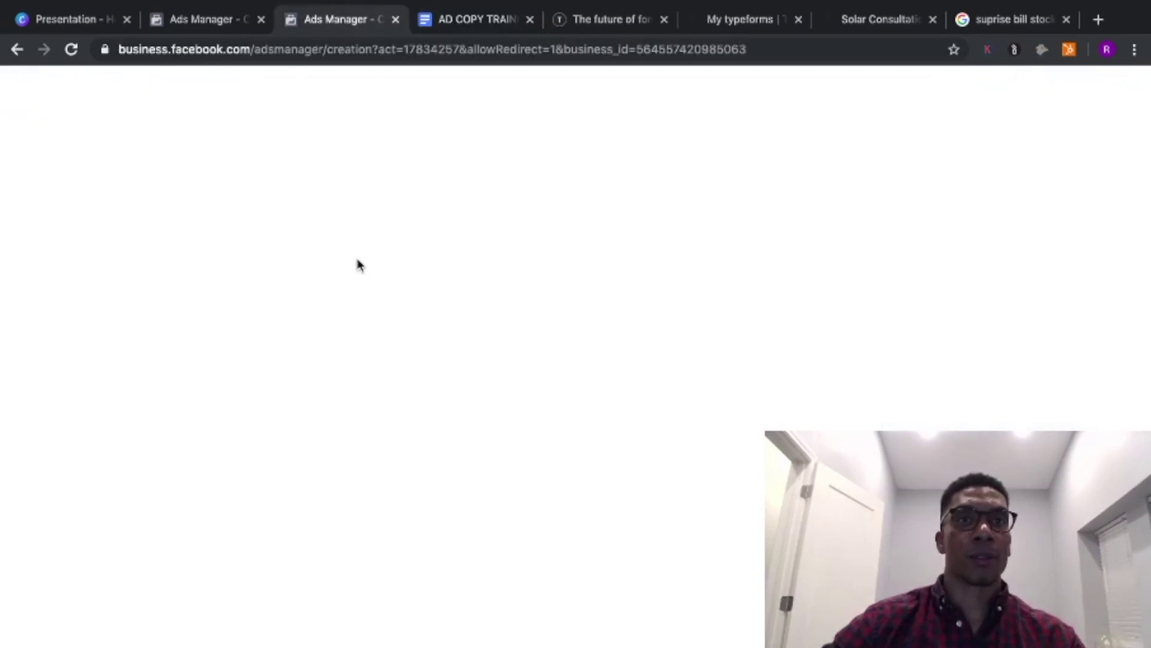
left_click(213, 19)
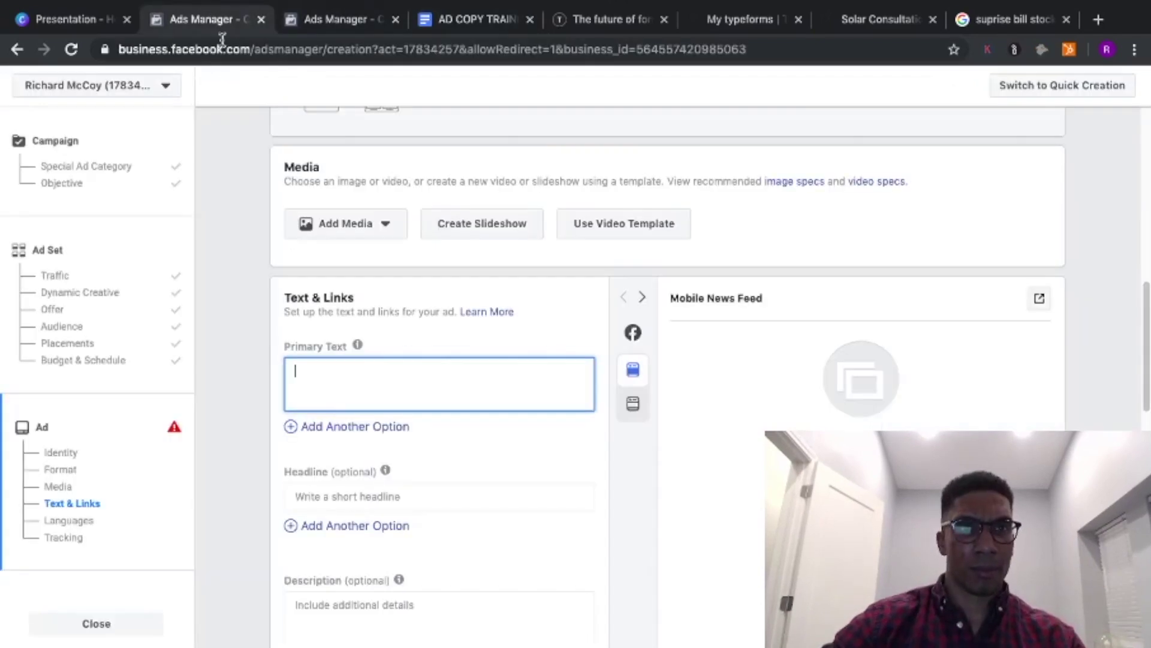
right_click(331, 376)
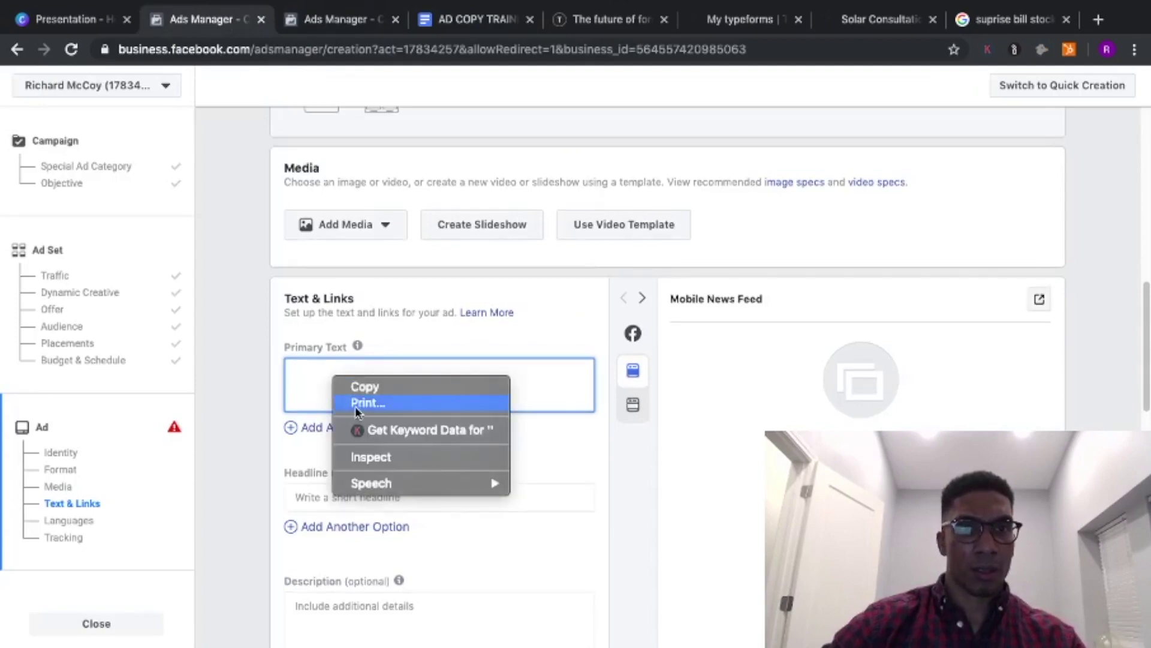
left_click(324, 368)
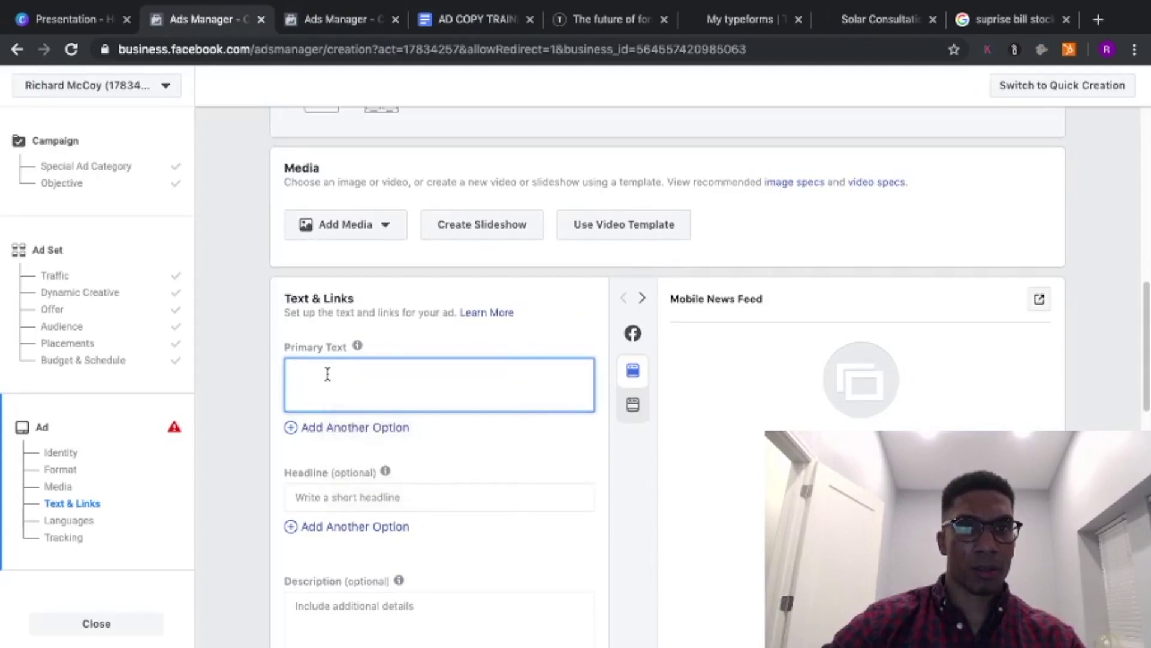
right_click(327, 374)
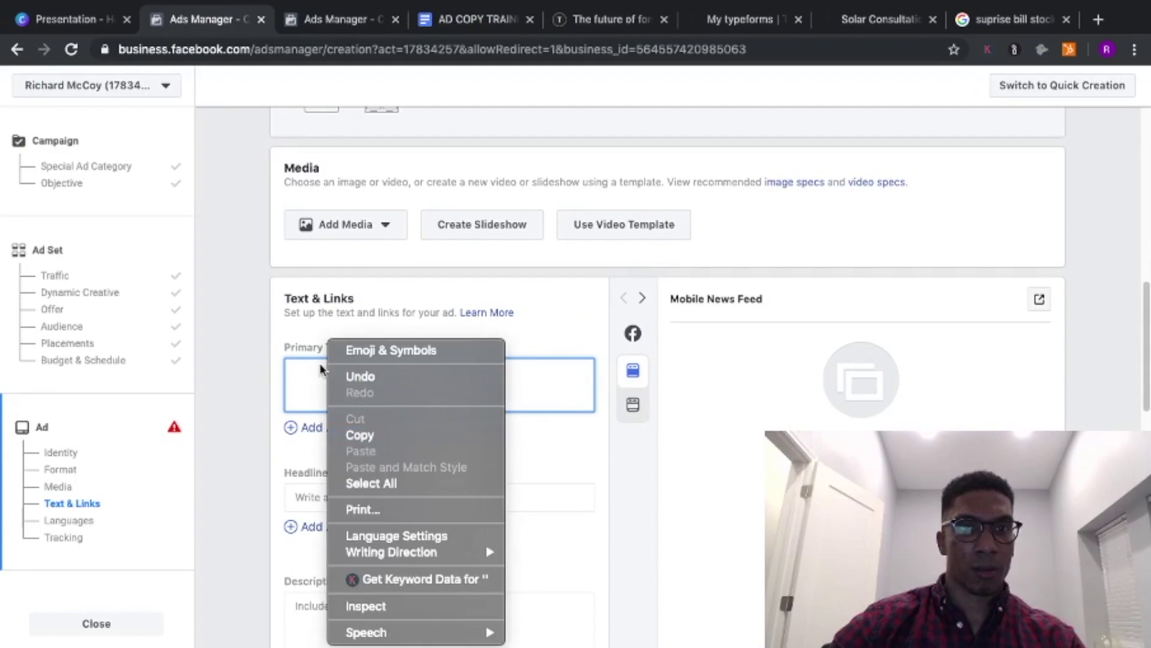
left_click(318, 370)
right_click(304, 370)
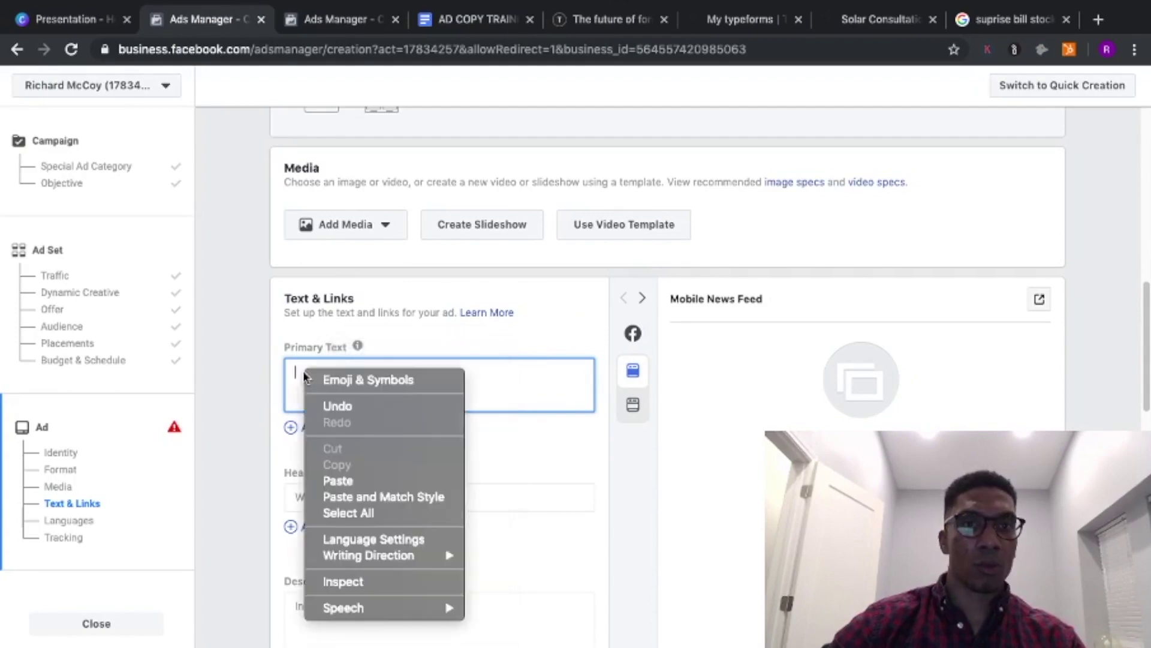
left_click(360, 484)
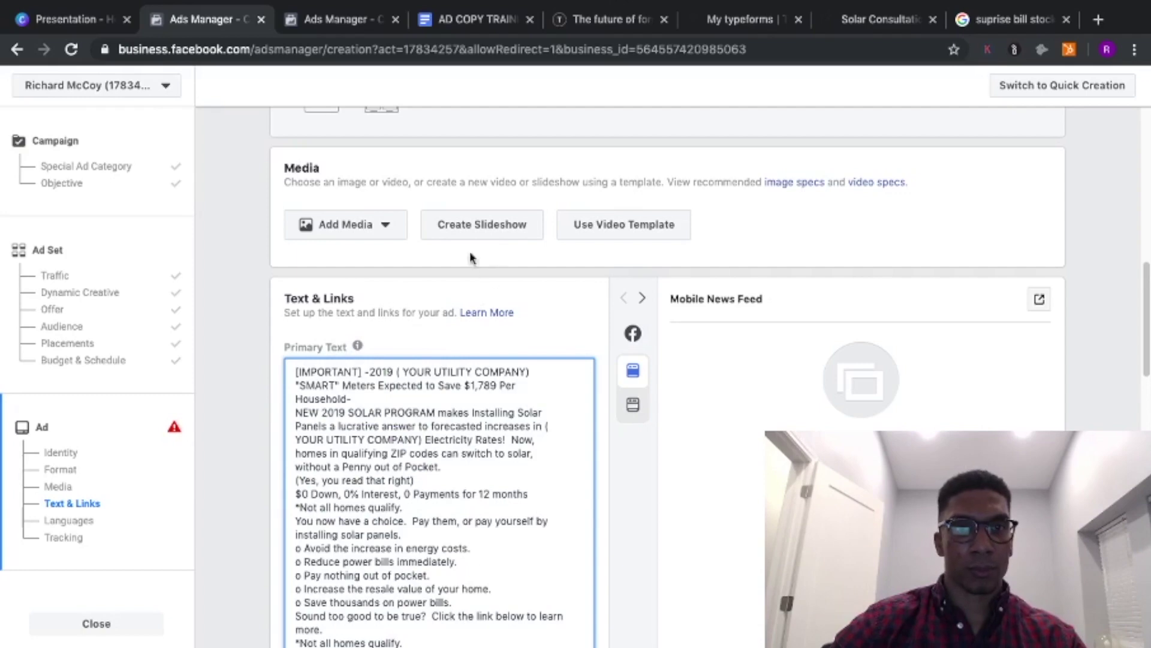
left_click(367, 225)
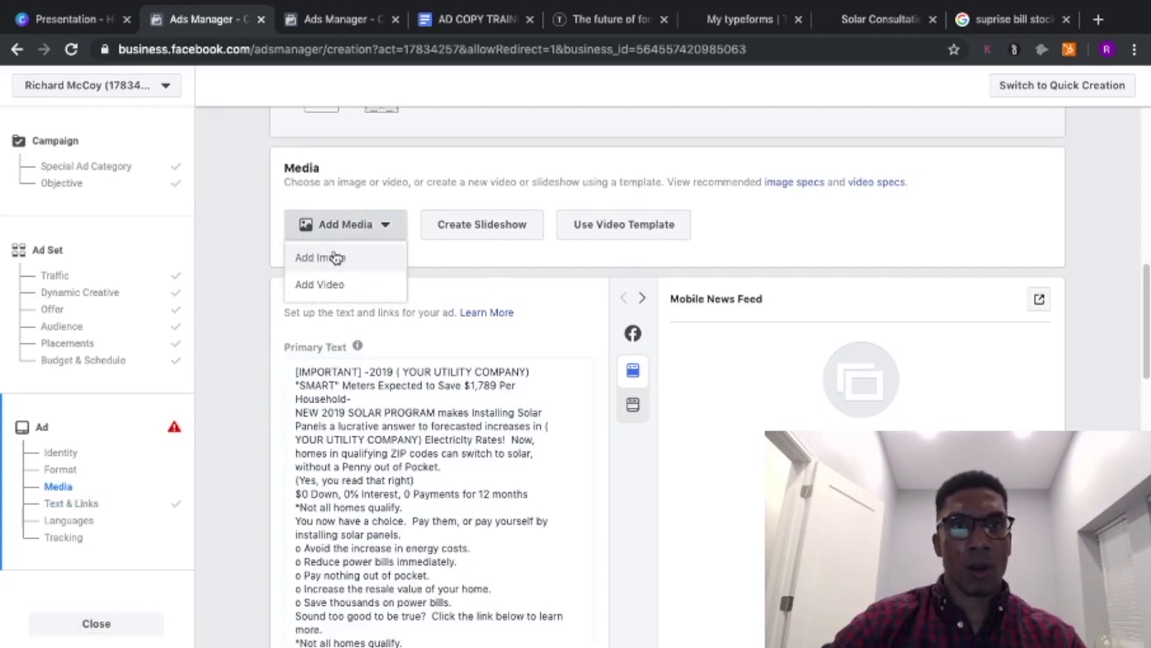
- Add the first trimmed_start solar install video (15 seconds) as the ad's media
left_click(319, 288)
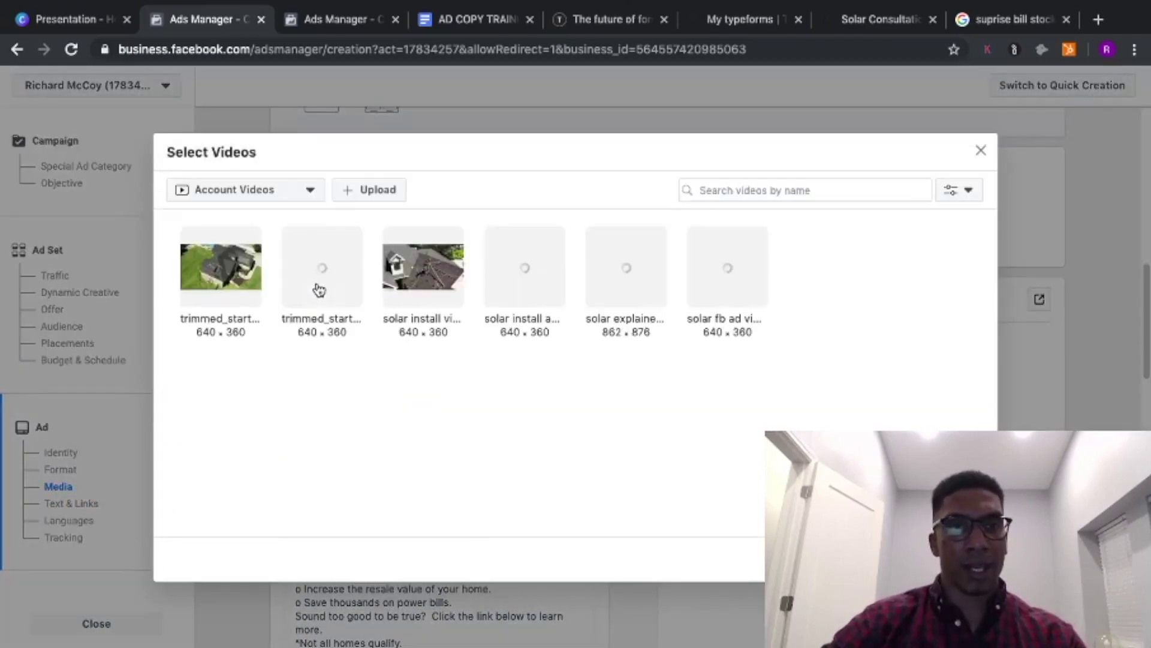
left_click(190, 288)
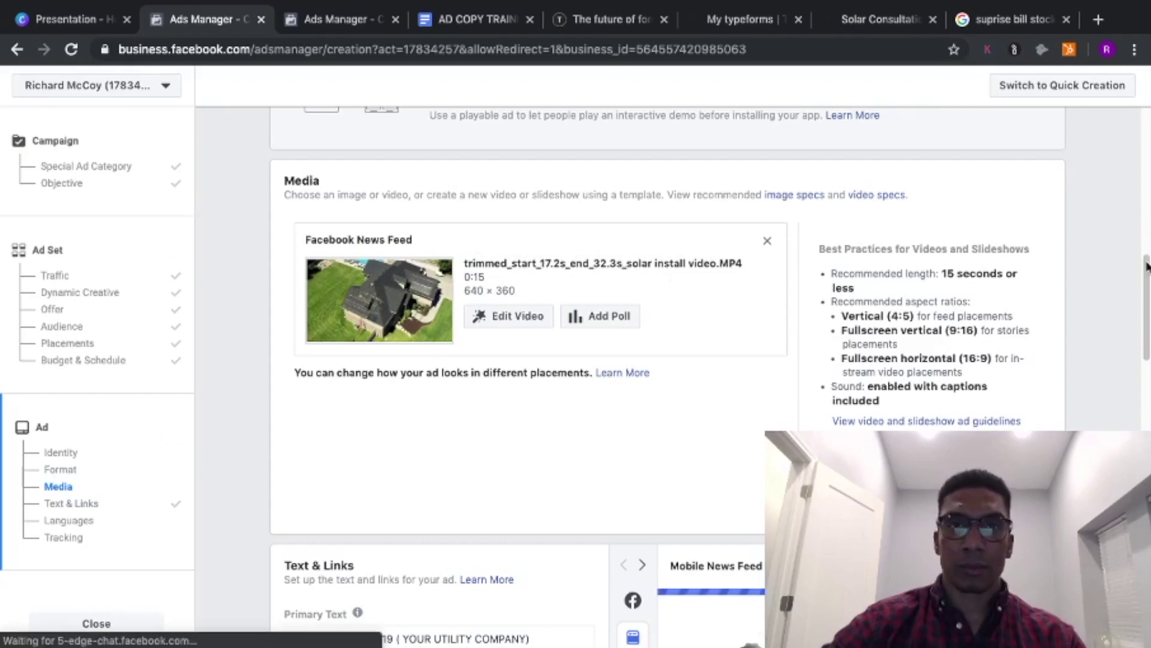
scroll(1146, 279, "down", 2)
left_click_drag(1146, 282, 1147, 417)
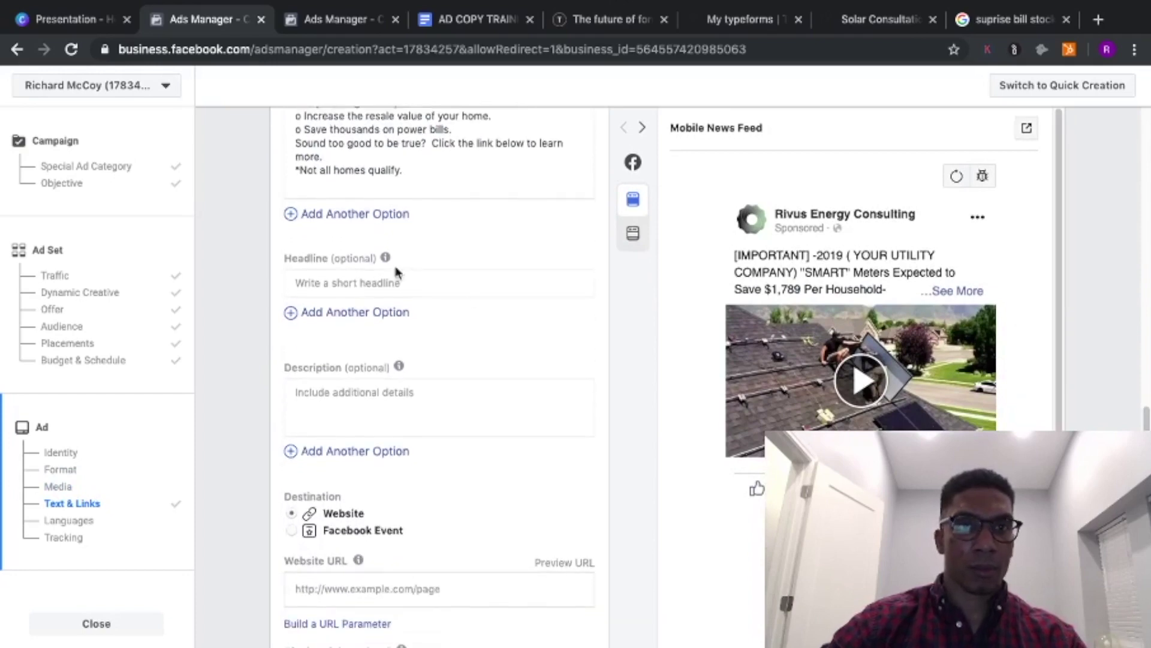
- Enter the headline 'How much are you paying in utility bills?!'
left_click(371, 286)
type("Ho")
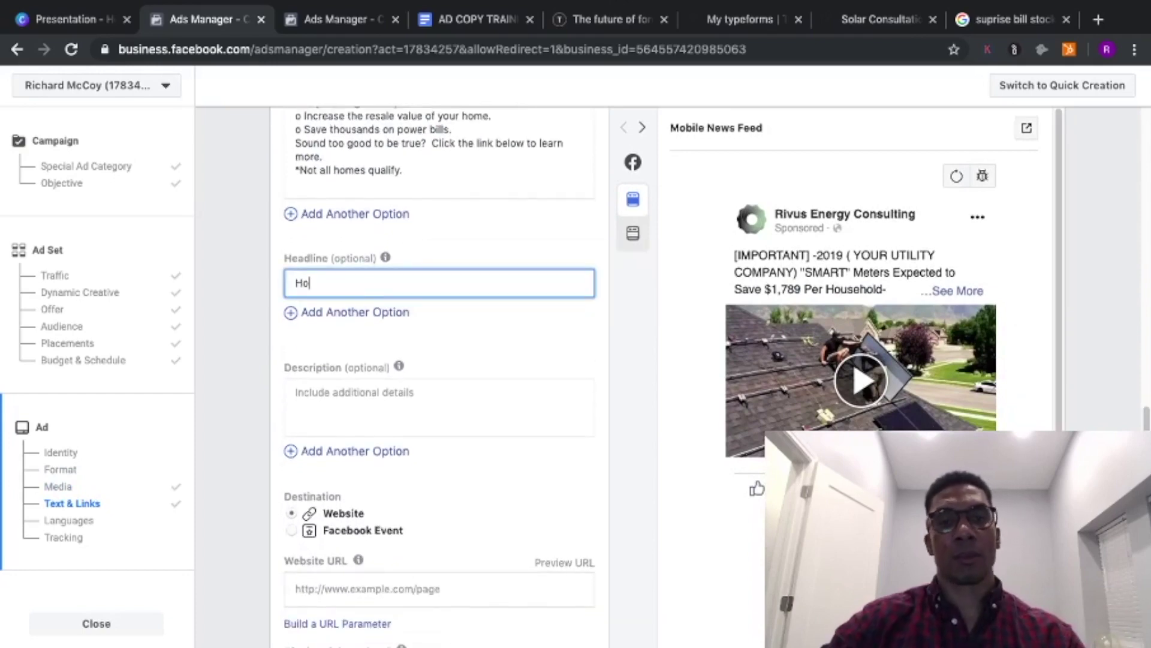
type("w much are you")
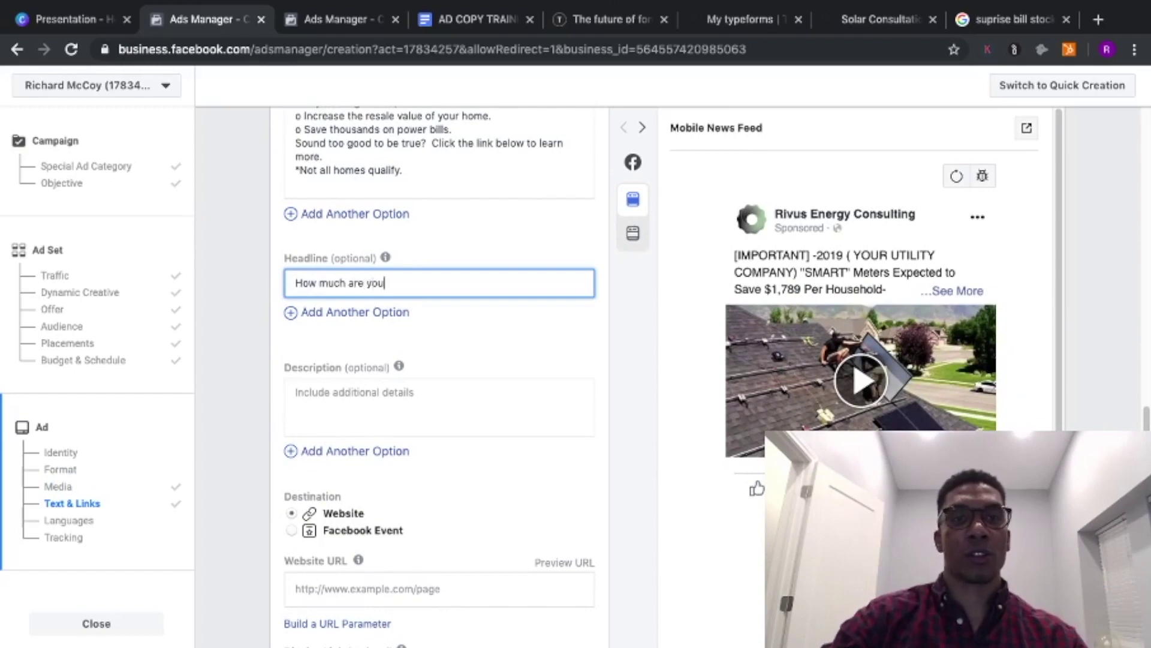
type(" paying in")
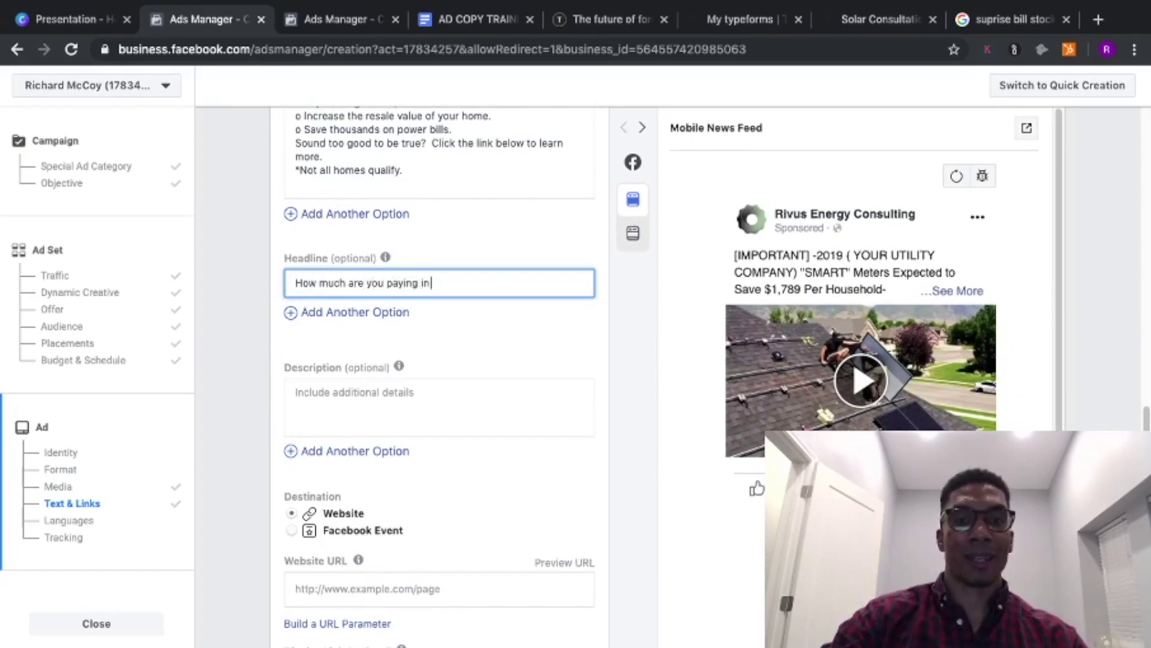
type(" utility bi")
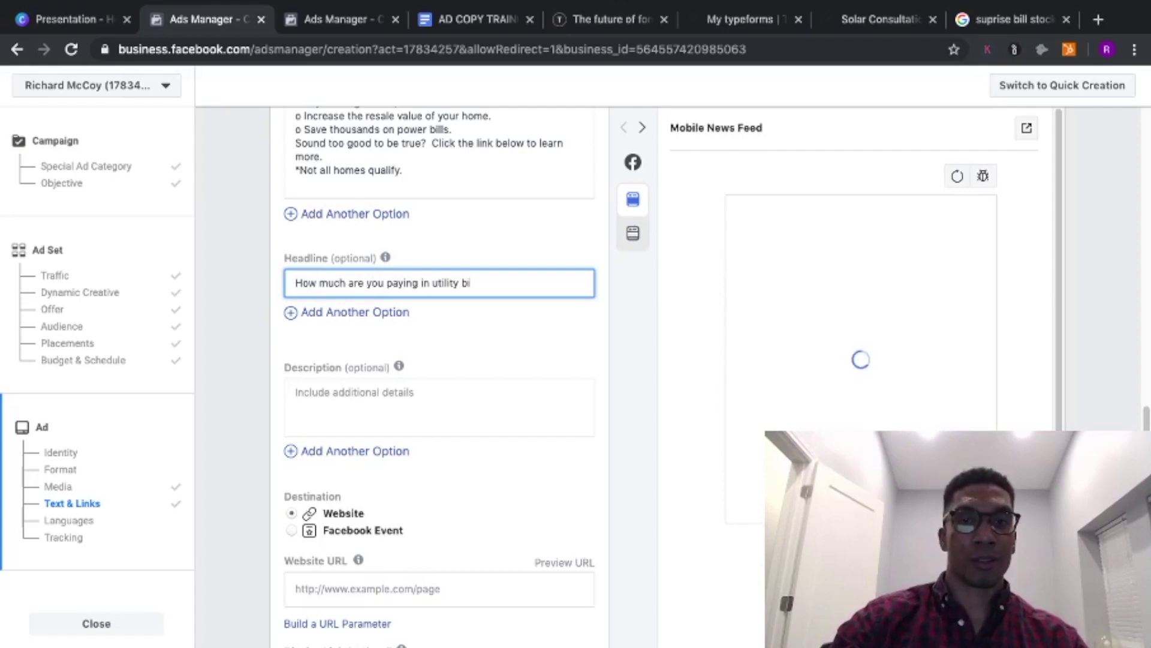
type("lls?!")
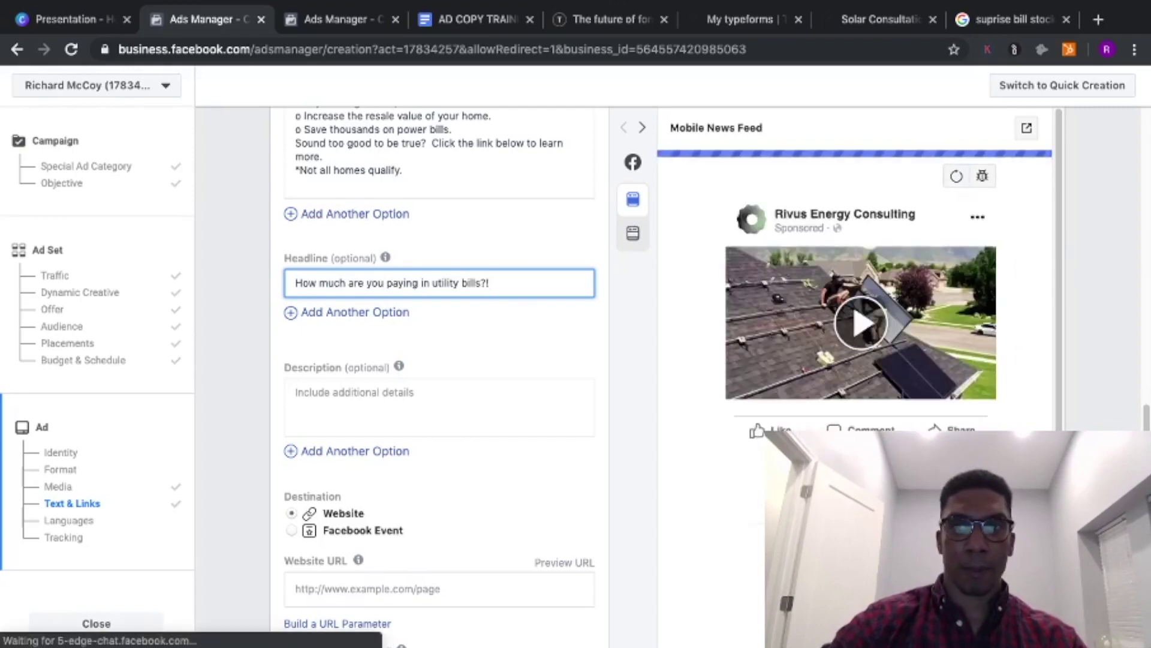
scroll(439, 372, "down", 1)
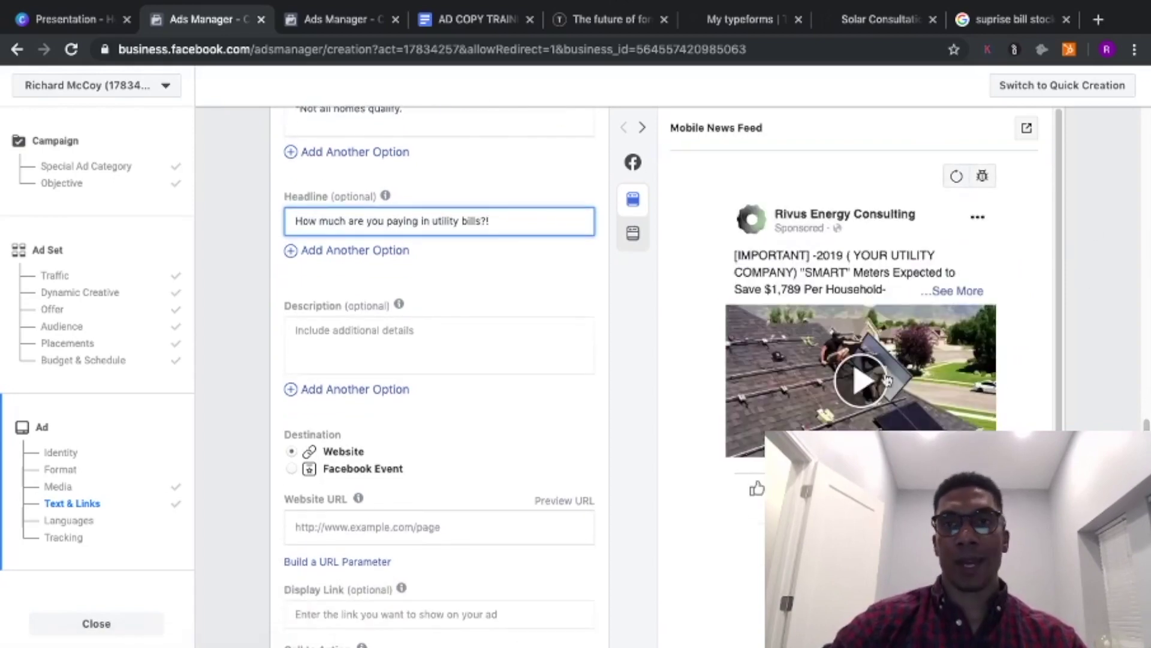
- Play the ad preview video with the volume raised, then pause it
left_click(859, 377)
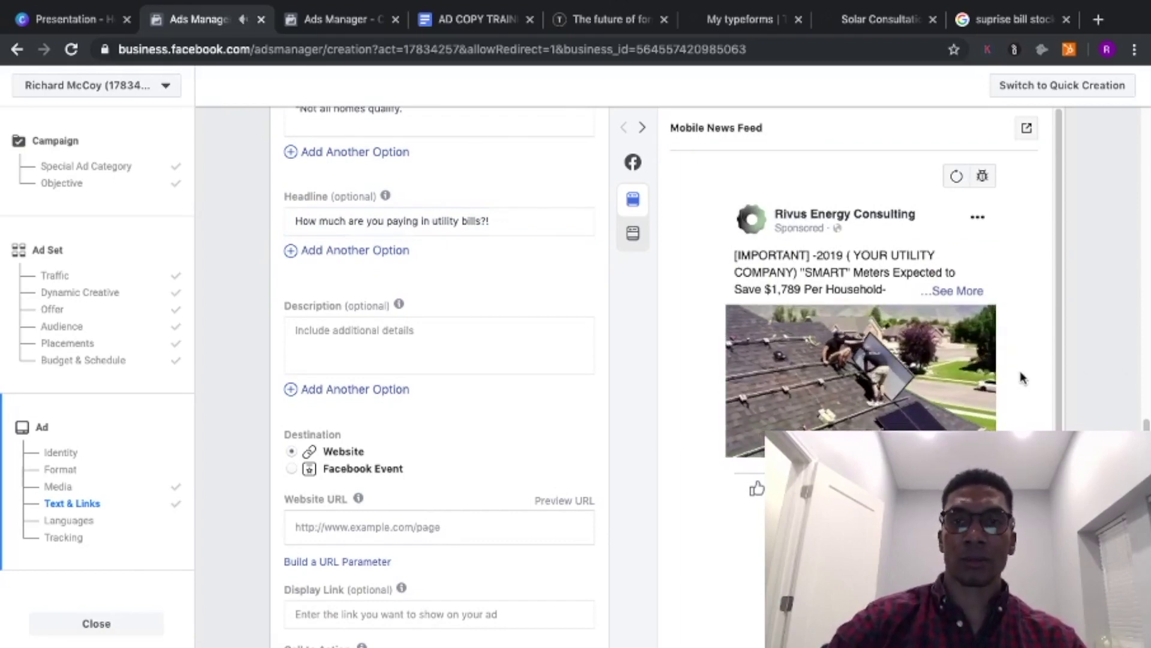
key("XF86AudioRaiseVolume")
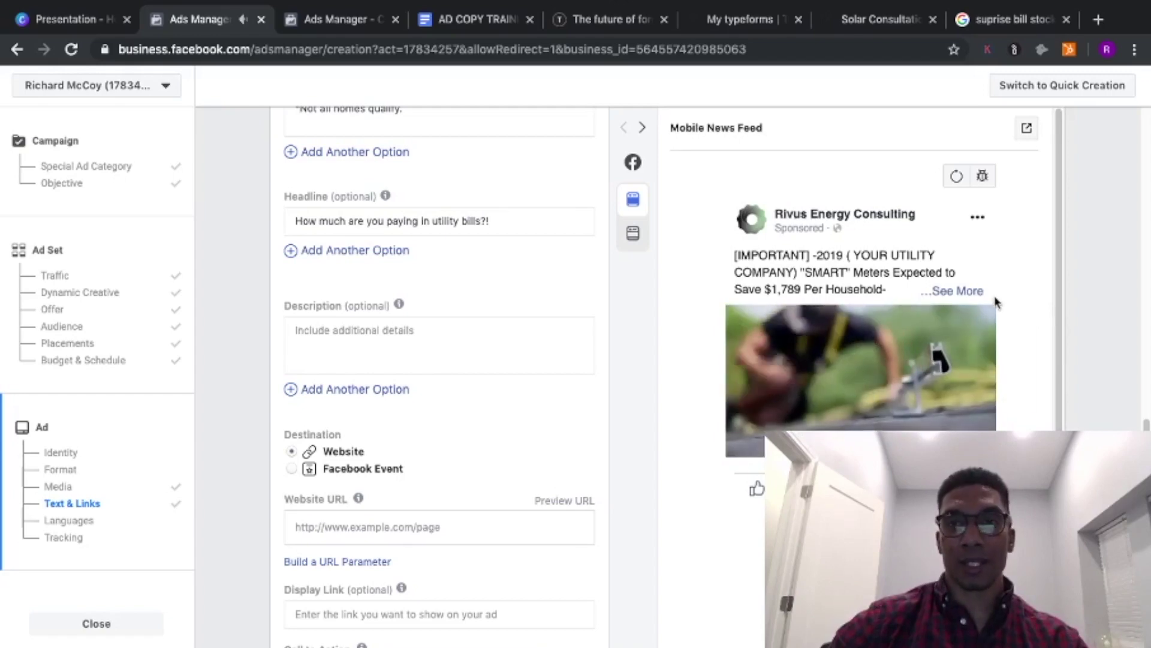
left_click(750, 418)
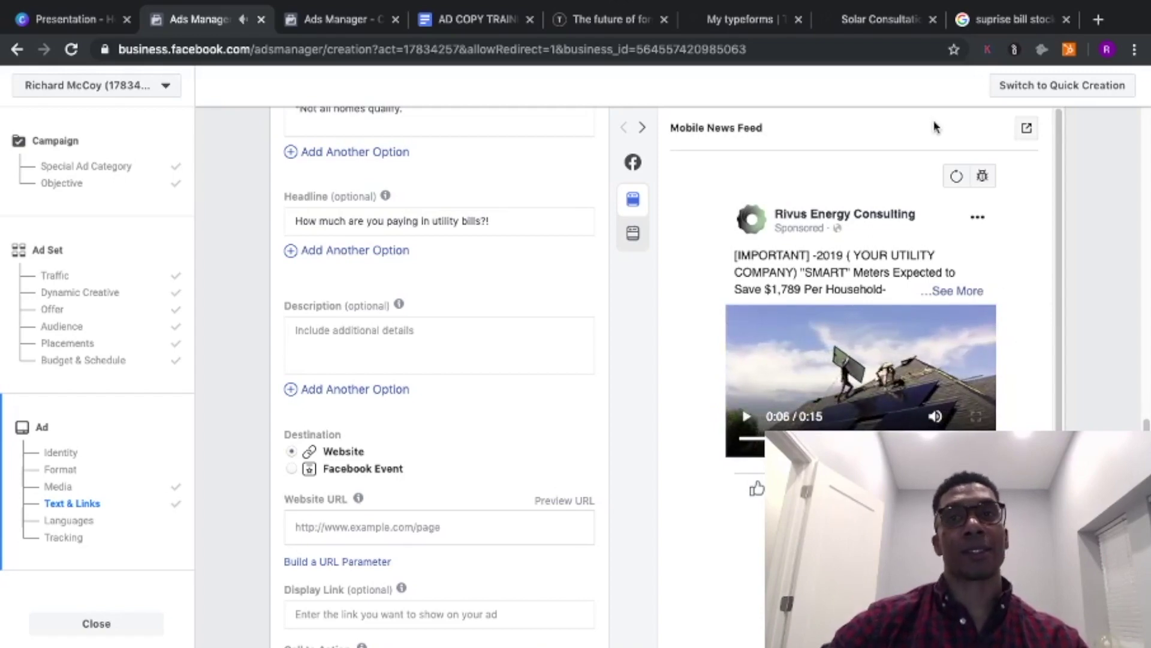
left_click(978, 21)
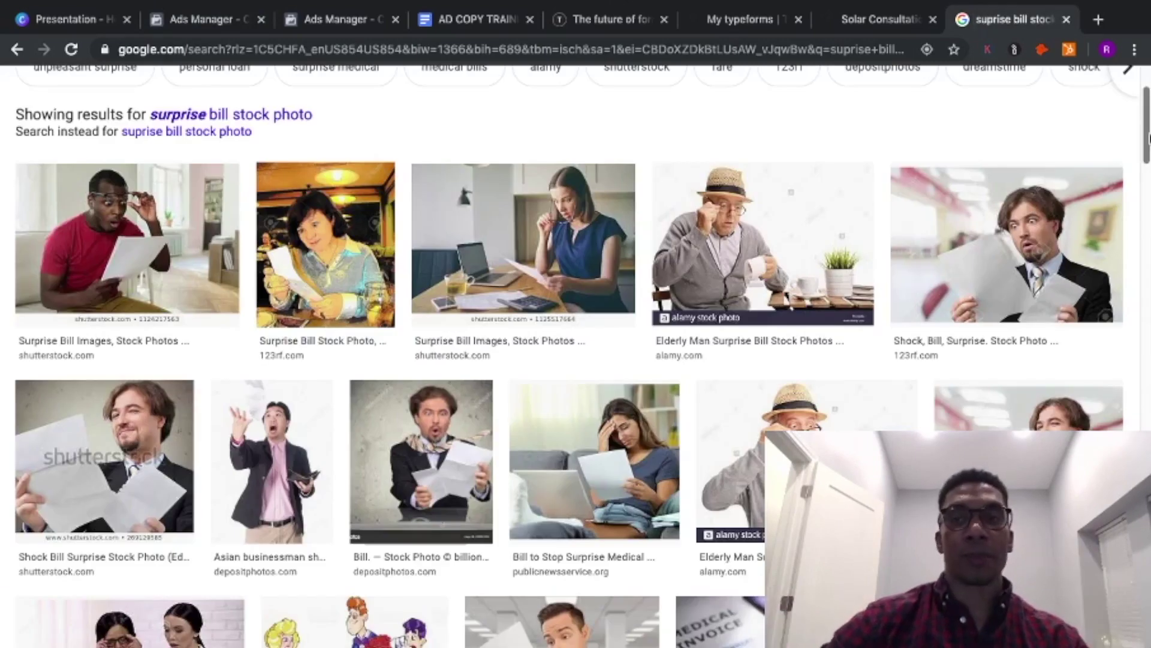
- Browse the surprise bill stock photo results, then return to the Ads Manager ad setup
left_click_drag(1148, 141, 1148, 171)
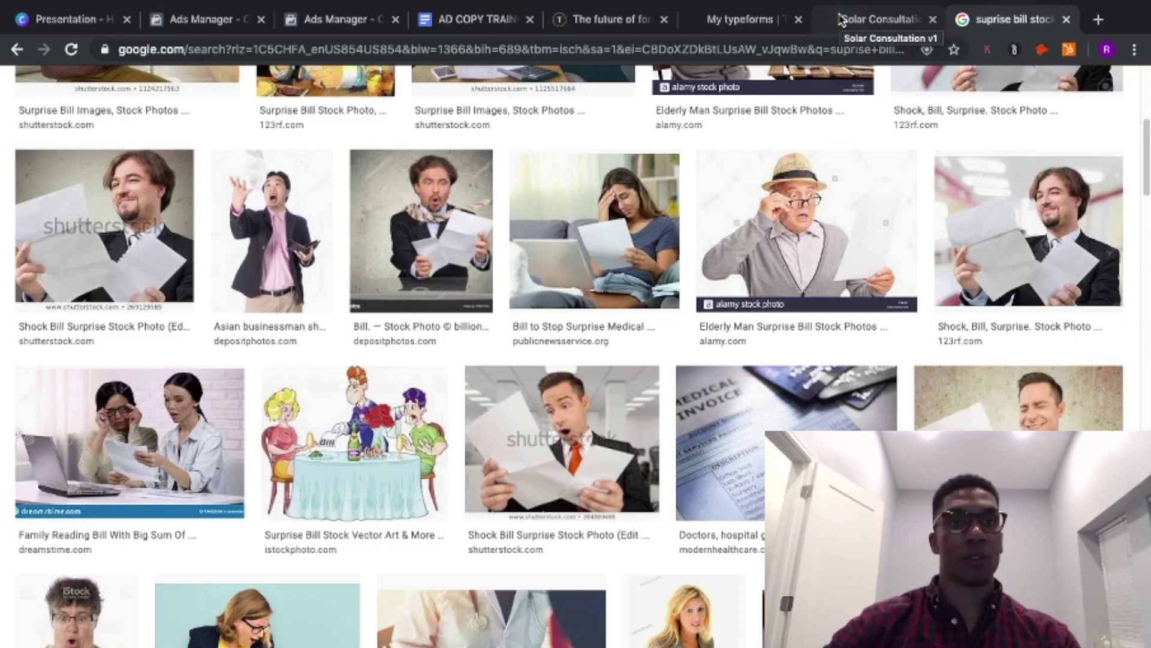
left_click(202, 22)
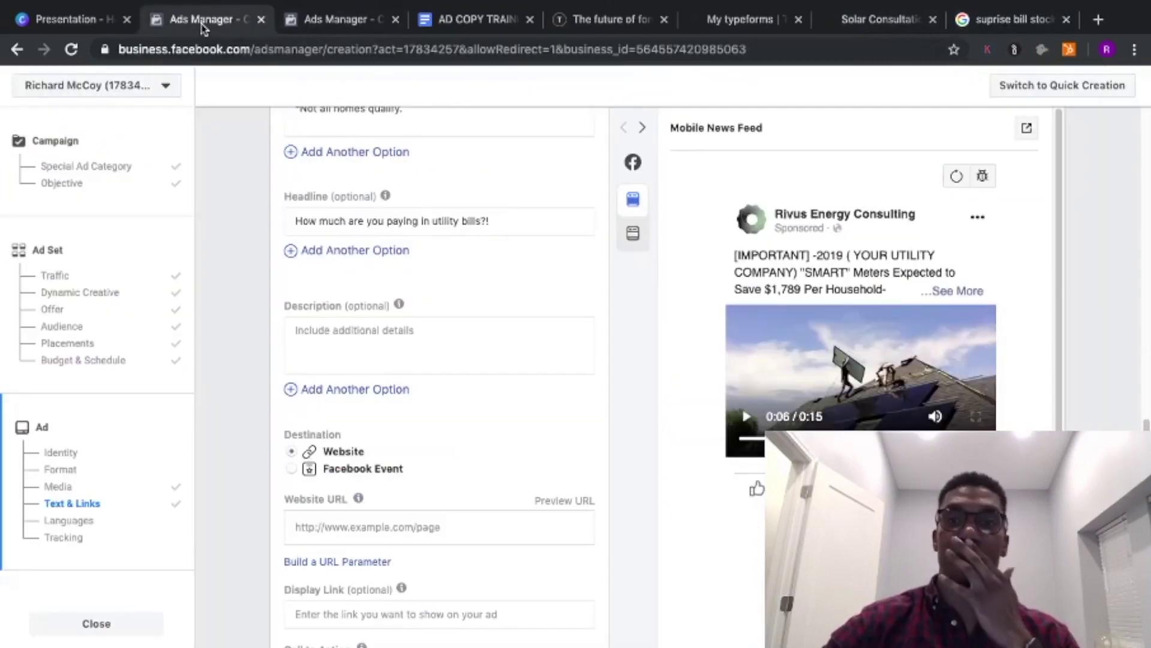
- Place the cursor in the ad's empty Website URL field and bring up the Typeform site
scroll(1143, 421, "down", 1)
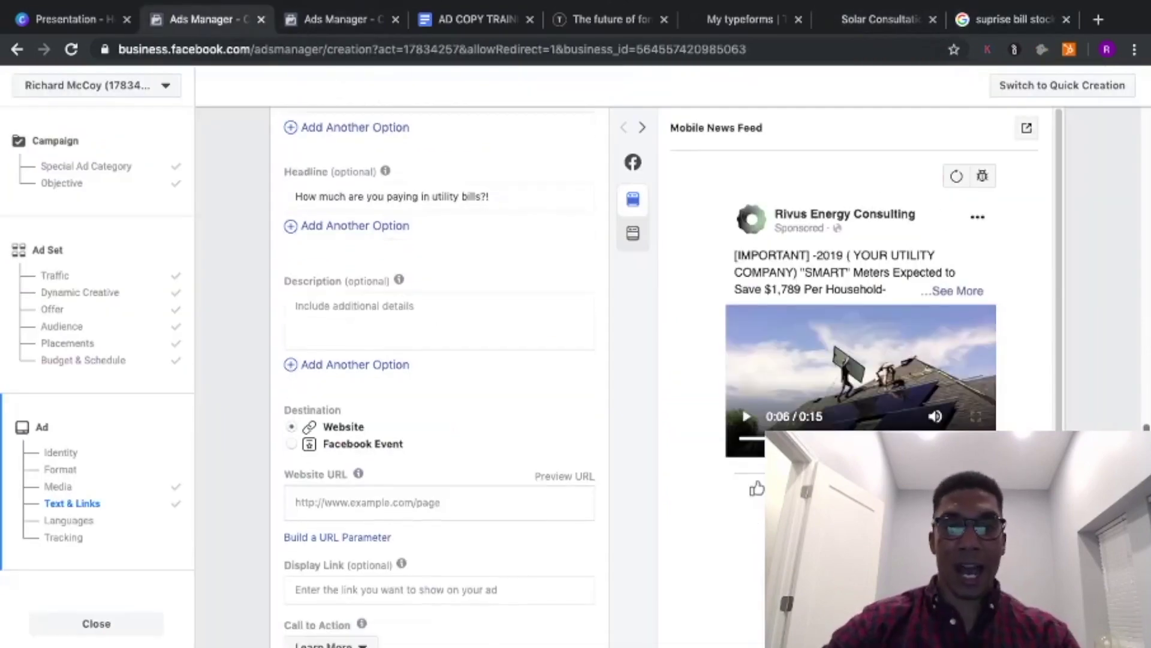
scroll(1145, 423, "down", 4)
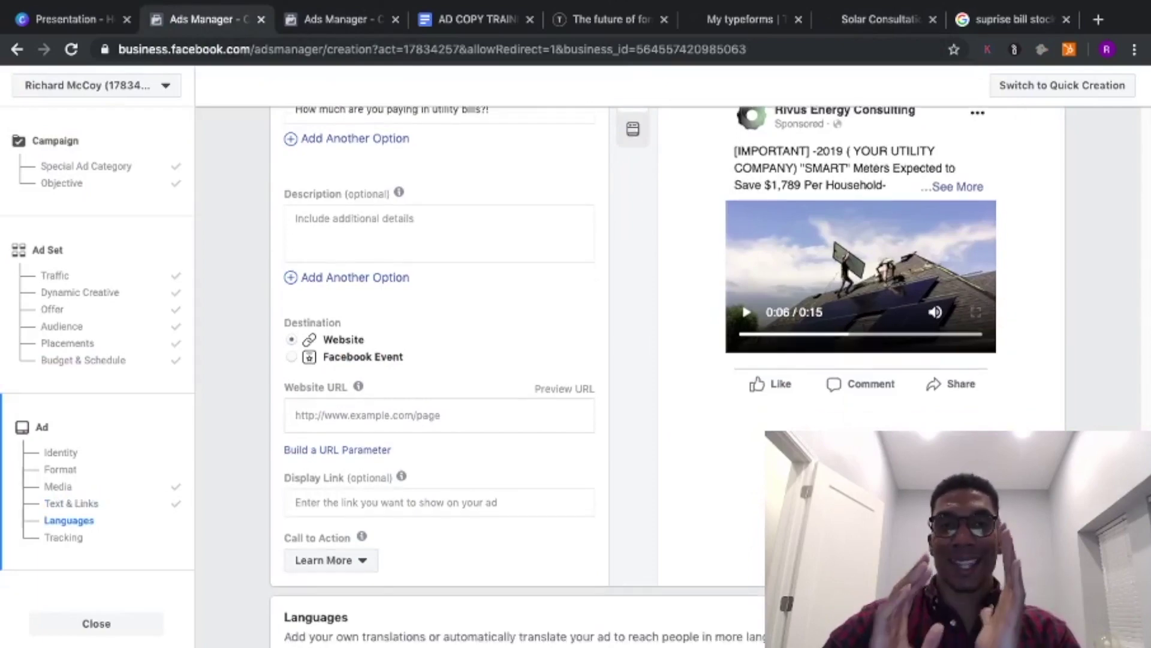
scroll(633, 376, "down", 5)
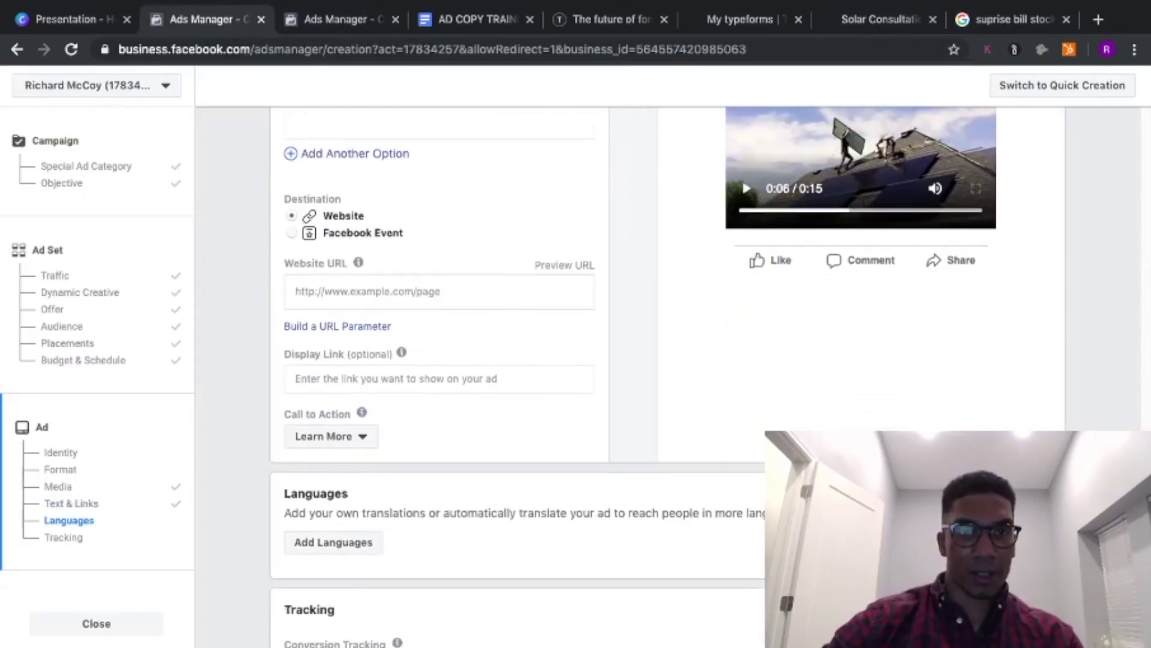
left_click(380, 288)
left_click(582, 19)
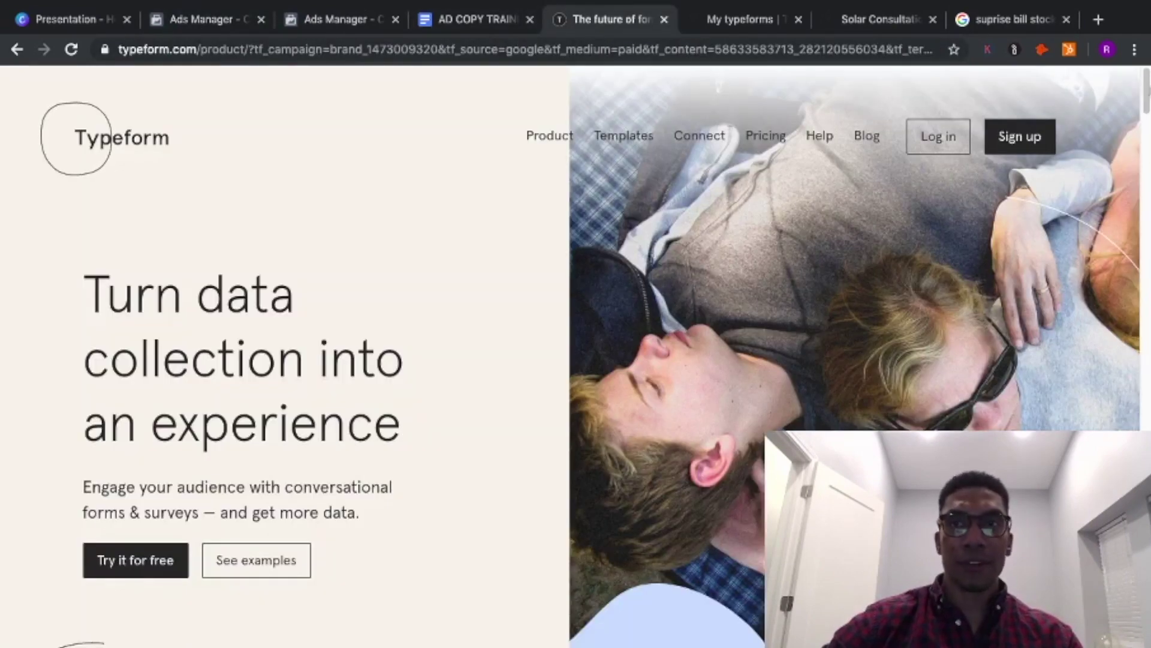
- Filter the Typeform template gallery to Lead Generation forms and preview the Online Registration Form Template
left_click_drag(1147, 93, 1146, 93)
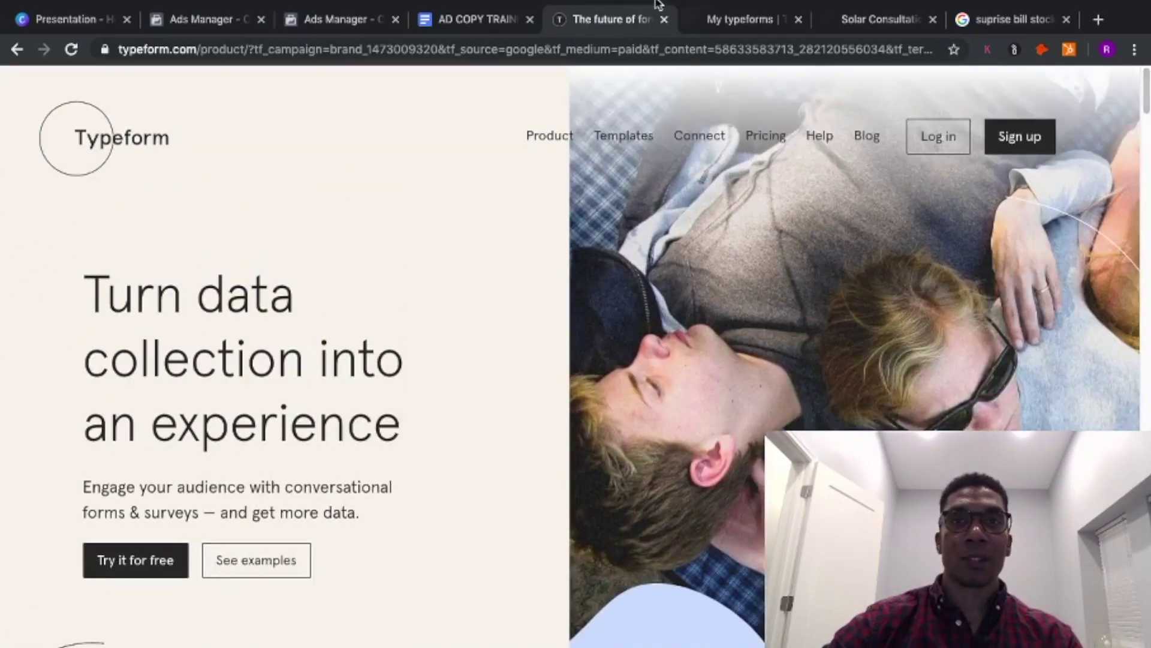
left_click(709, 25)
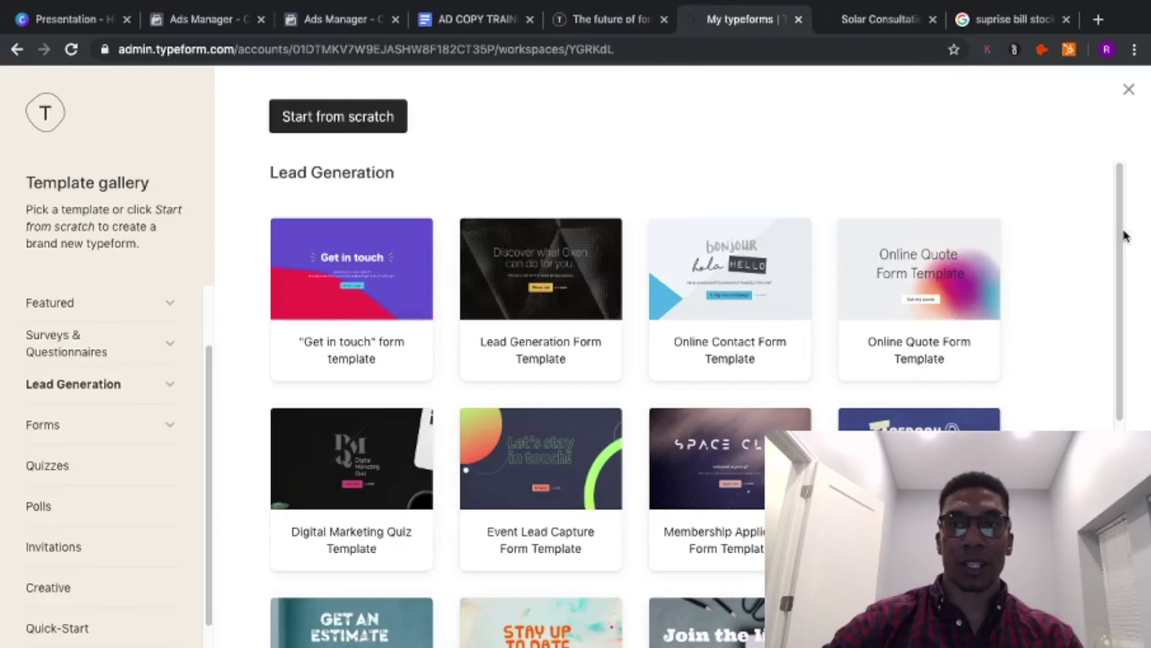
scroll(1117, 230, "down", 3)
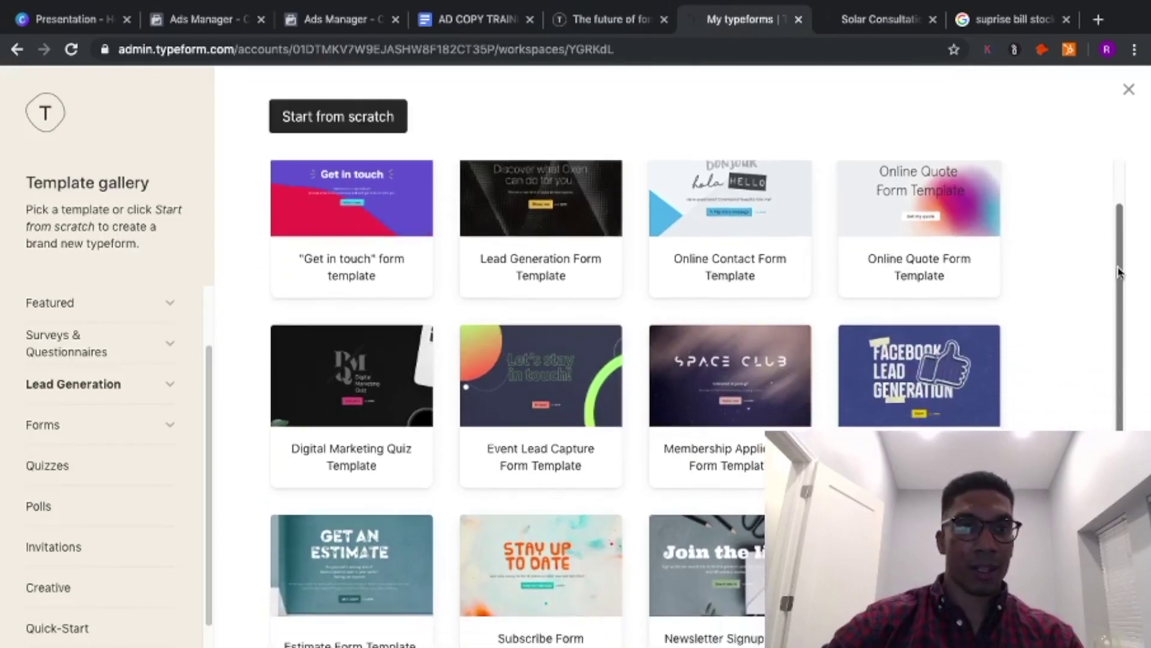
left_click(152, 399)
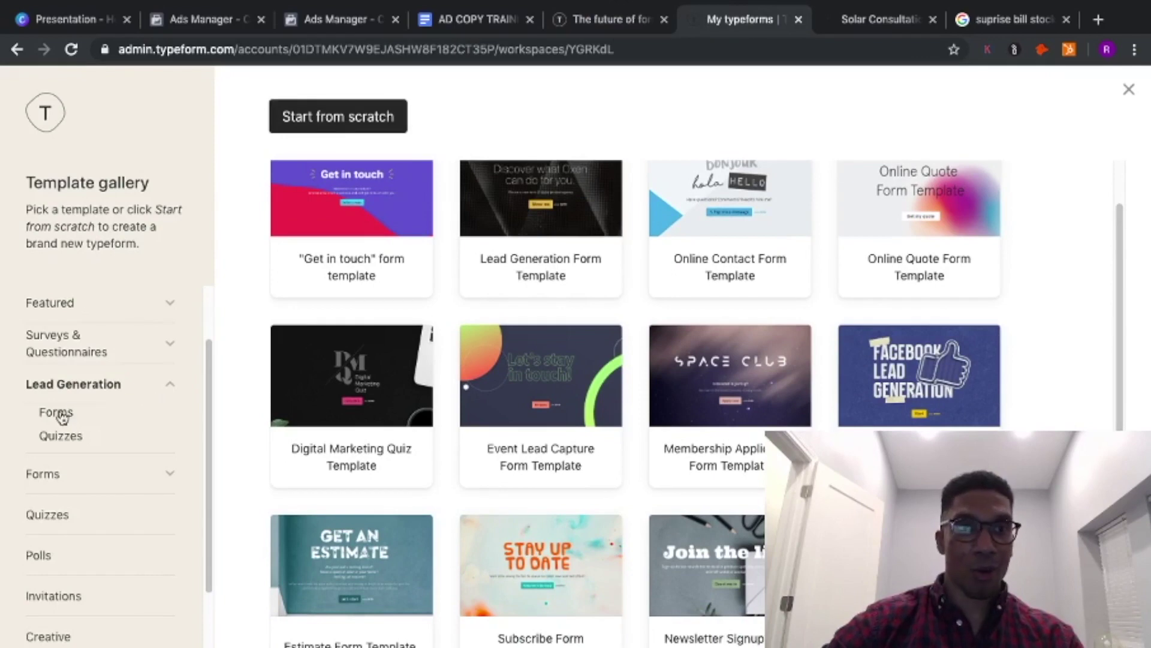
left_click(62, 416)
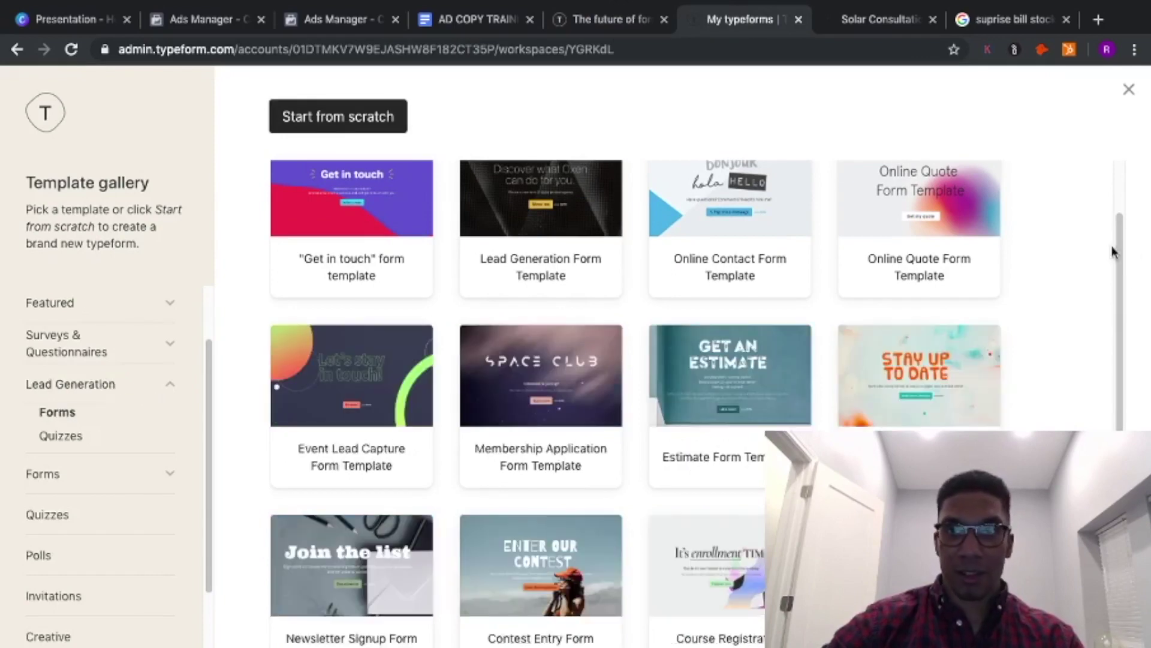
left_click_drag(1116, 249, 1119, 414)
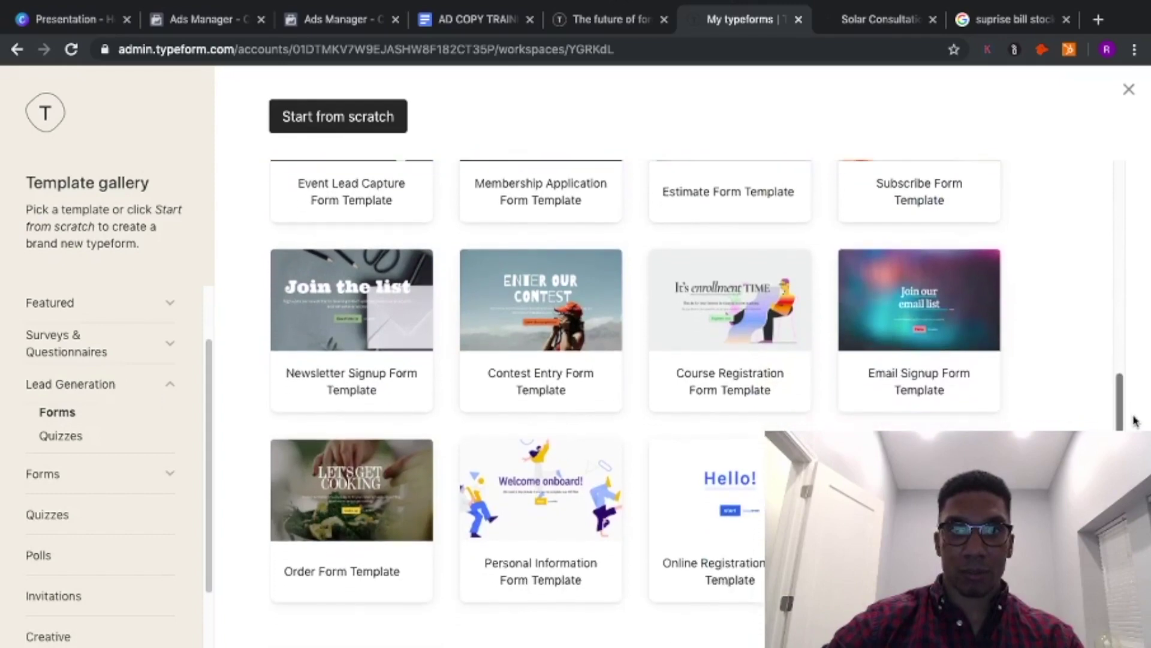
left_click(707, 481)
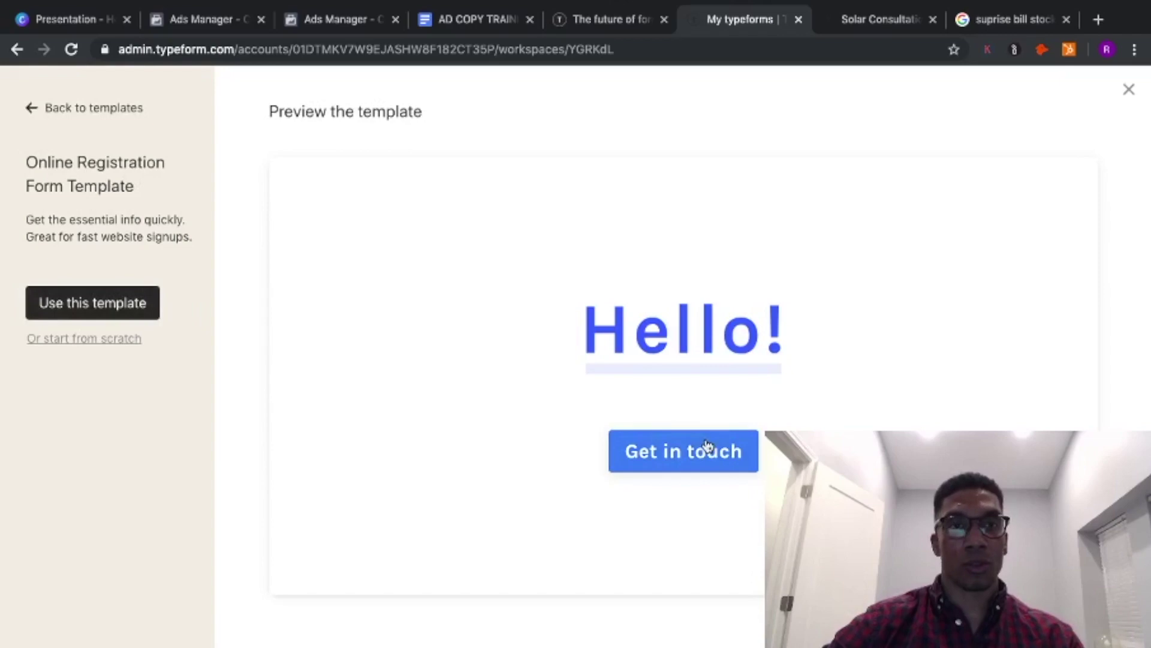
- Bring up the published Solar Consultation typeform at 'How much sun does your roof get?'
left_click(842, 26)
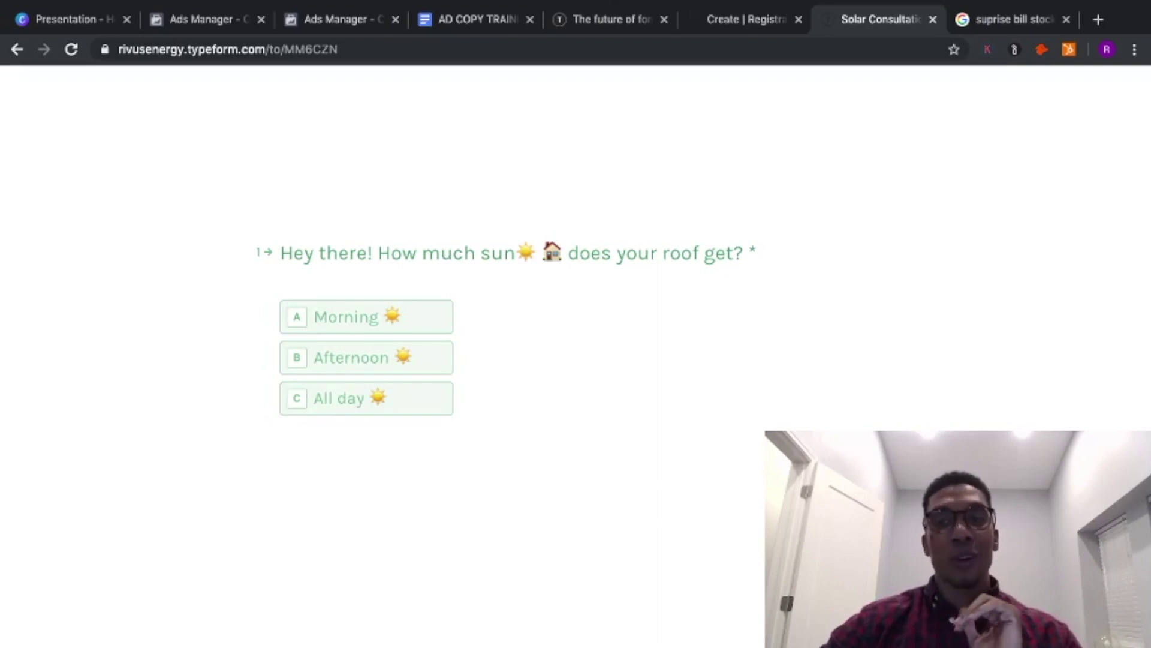
- Answer the roof sun question with option C and advance past the zip code question
key("c")
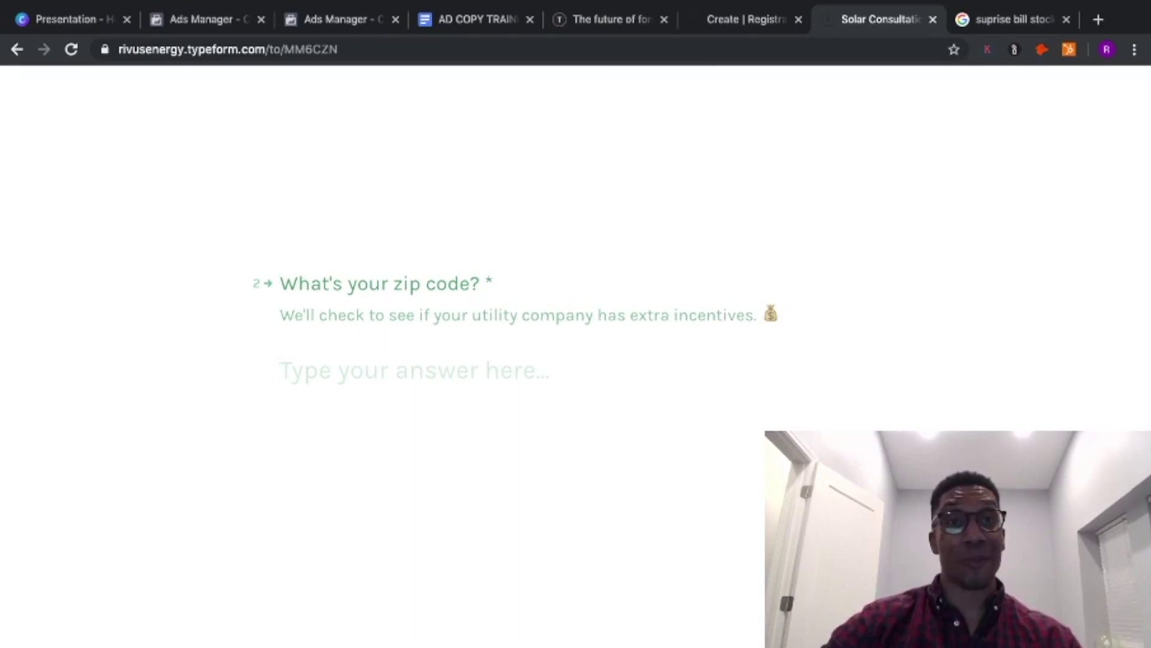
scroll(516, 324, "down", 2)
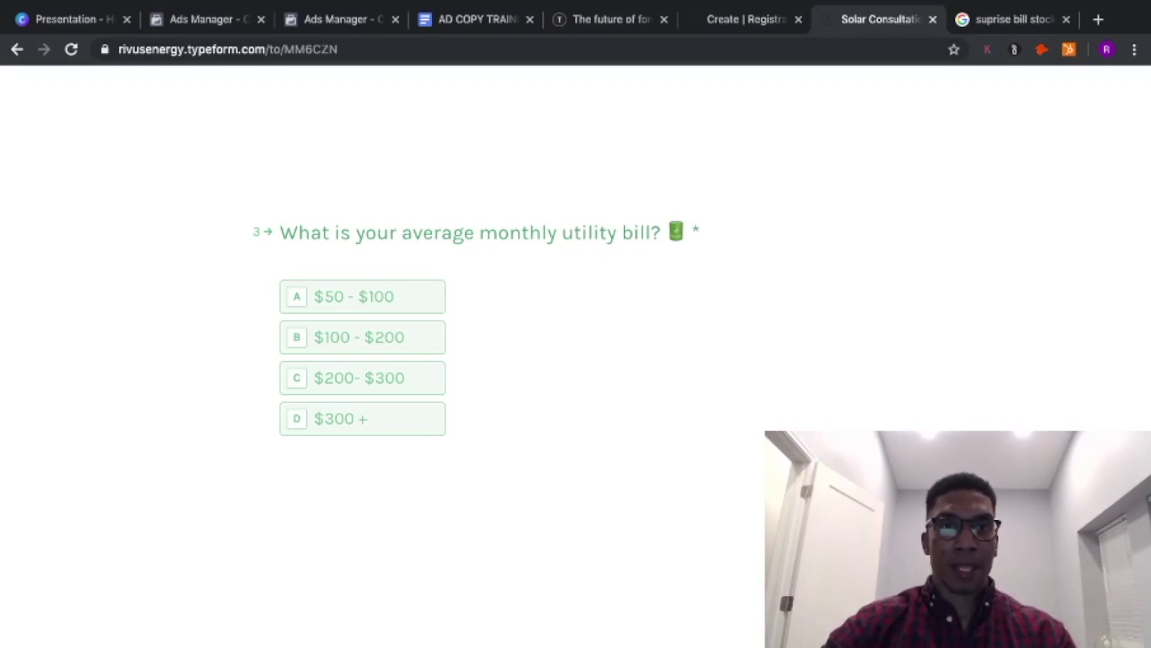
- Choose $300 + as the monthly utility bill and continue to question 6, the email question
key("d")
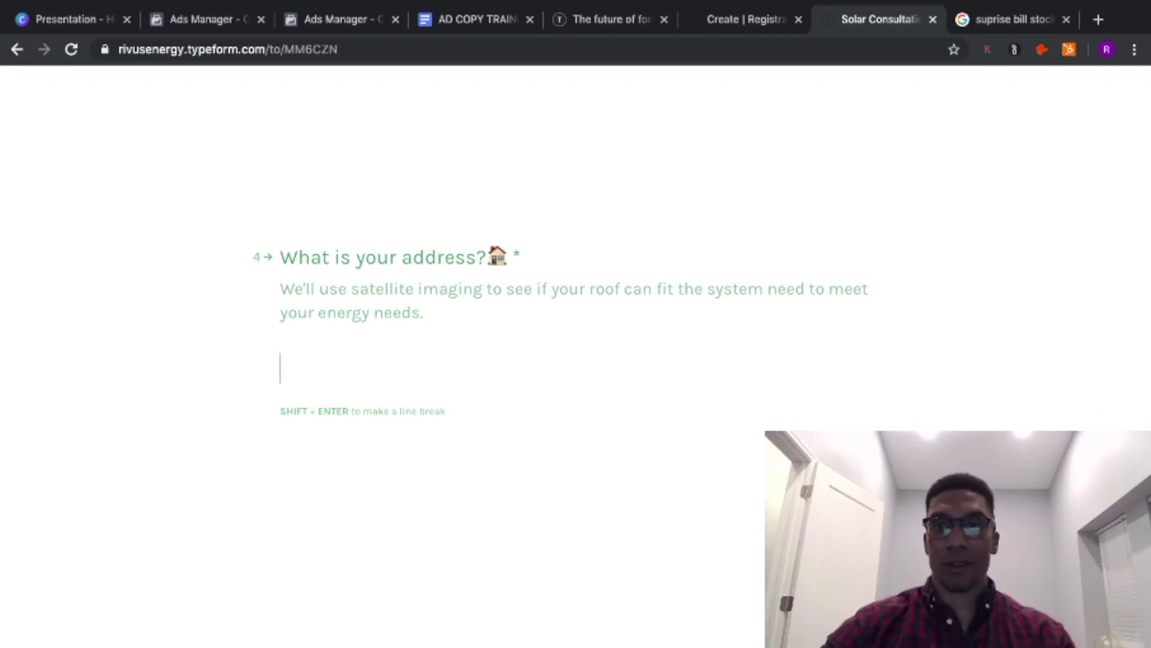
scroll(413, 323, "down", 2)
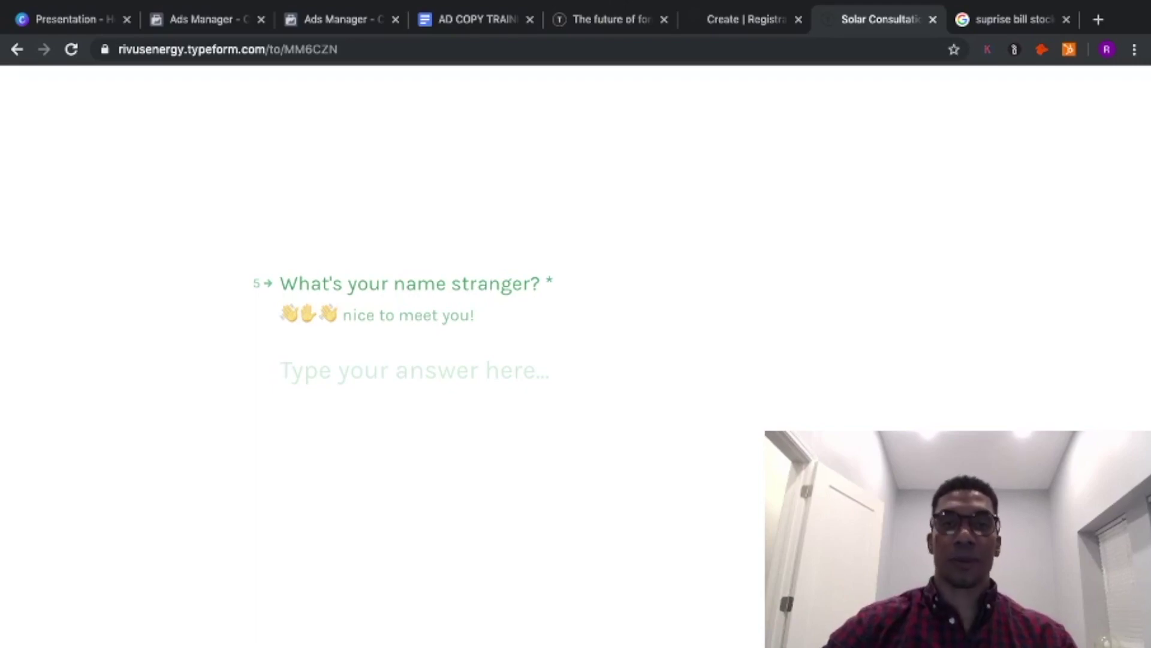
scroll(576, 360, "down", 3)
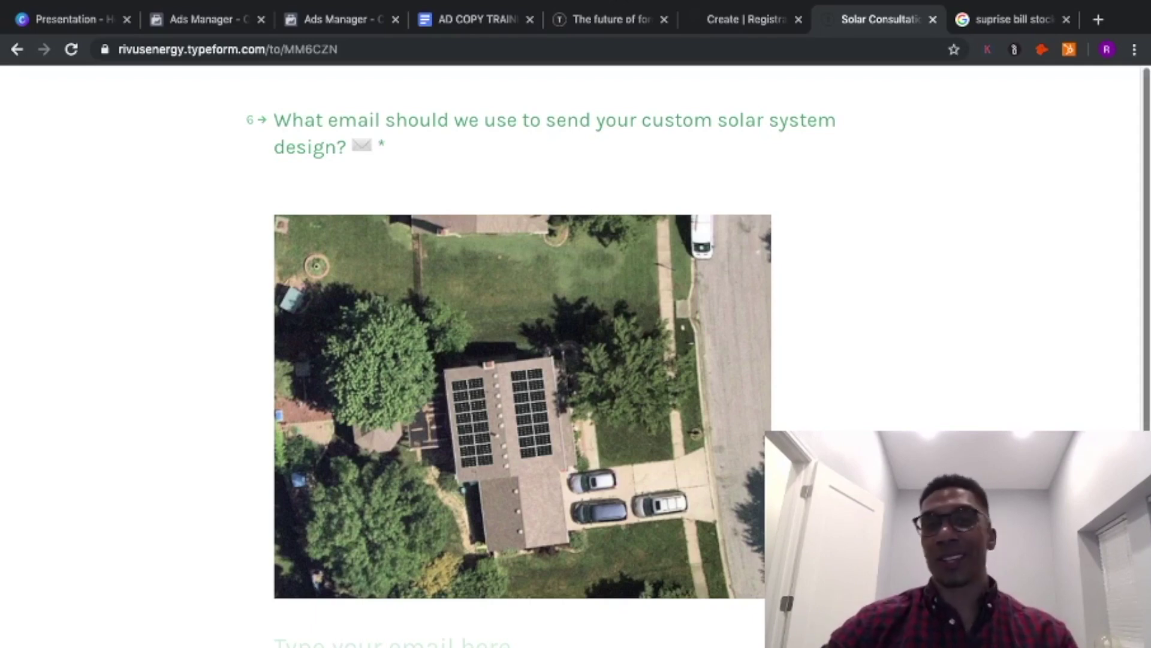
scroll(522, 359, "down", 1)
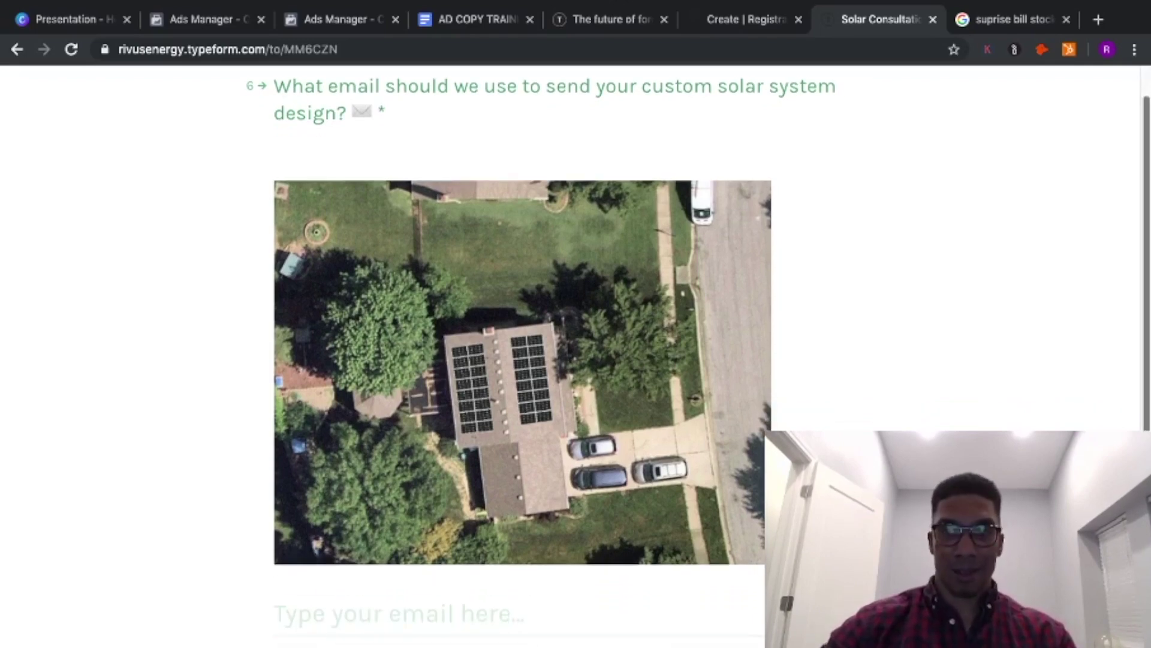
- Copy the Typeform lead form's web address and go back to the ad in Ads Manager
scroll(522, 359, "down", 1)
scroll(522, 360, "down", 2)
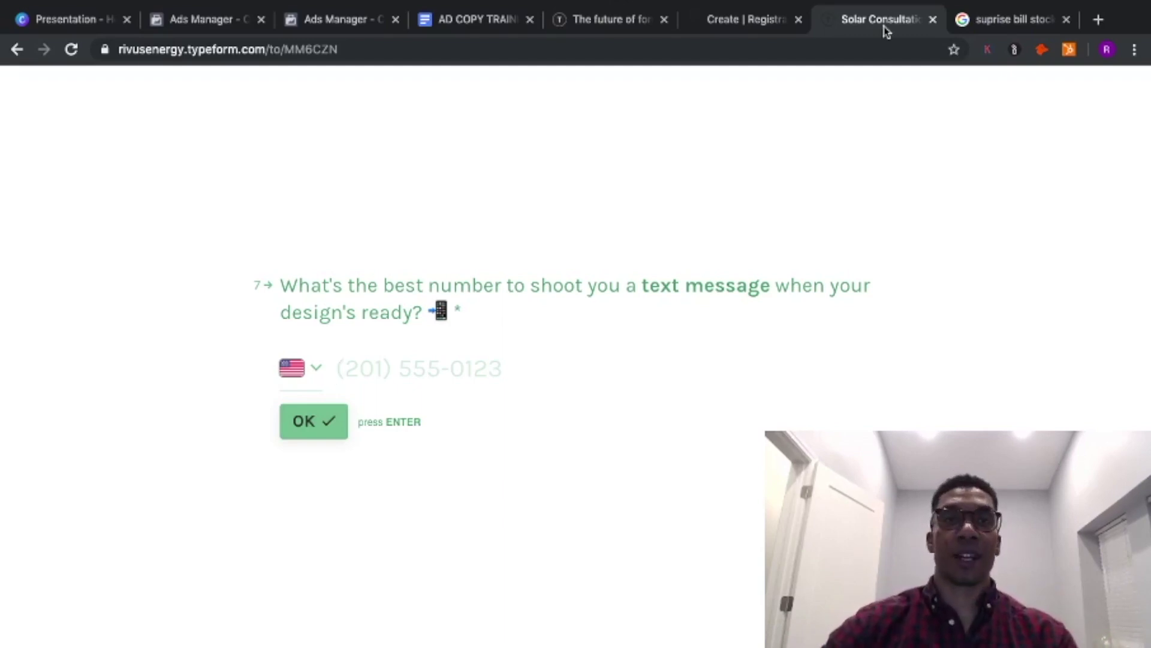
left_click(309, 52)
right_click(309, 51)
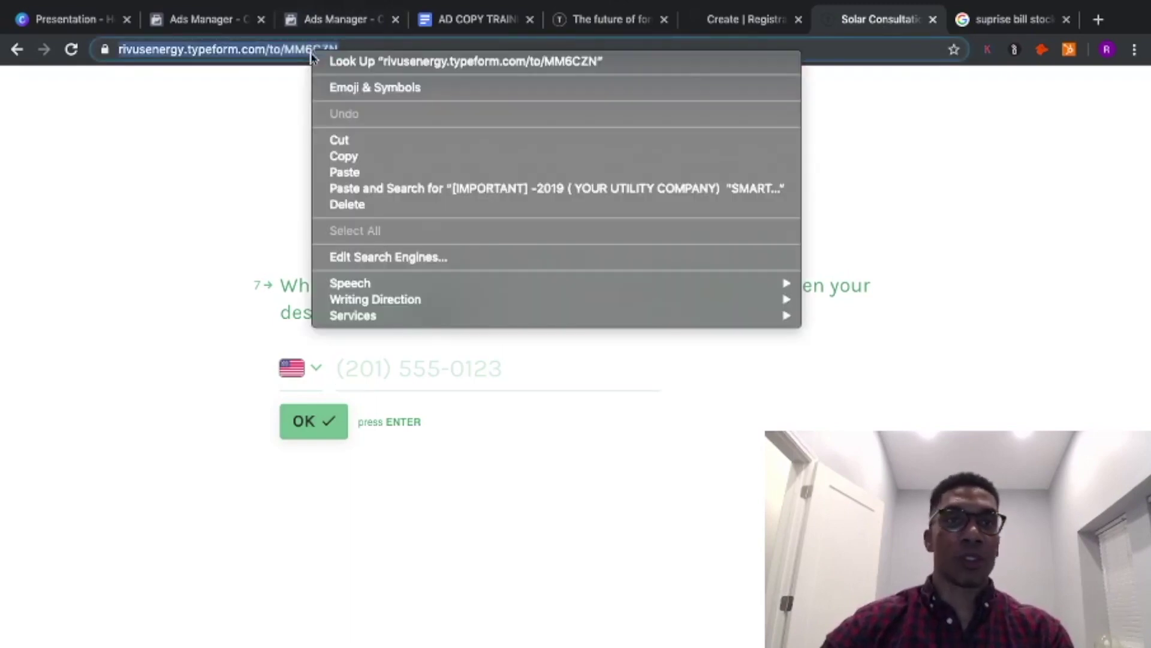
left_click(403, 160)
left_click(186, 18)
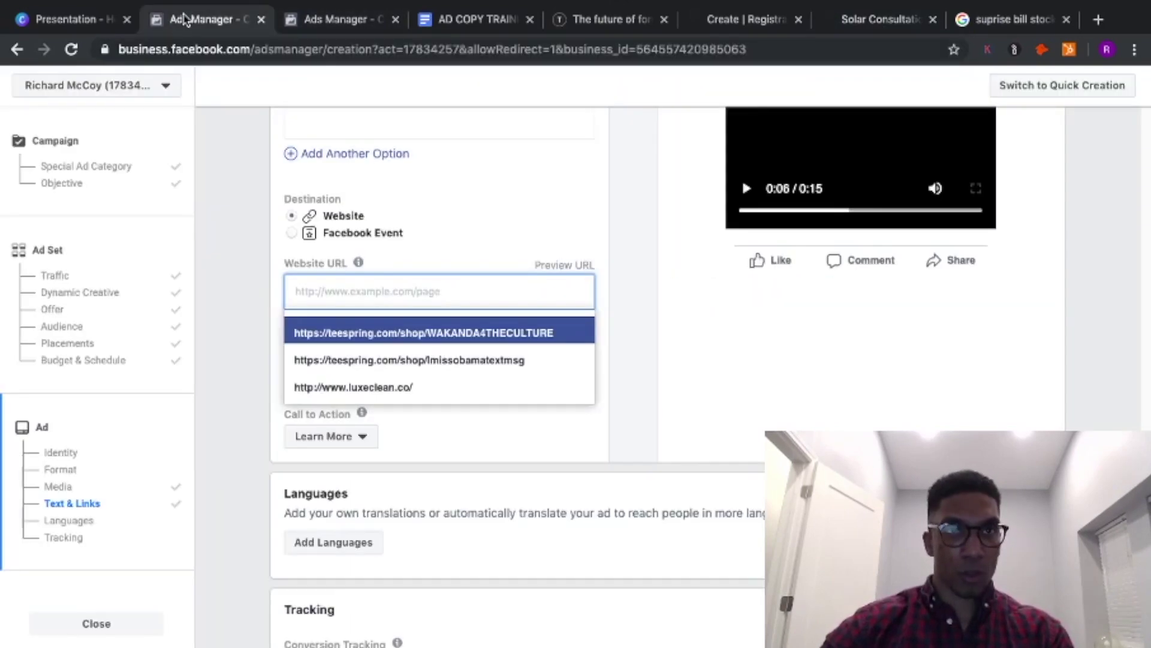
right_click(401, 290)
left_click(454, 397)
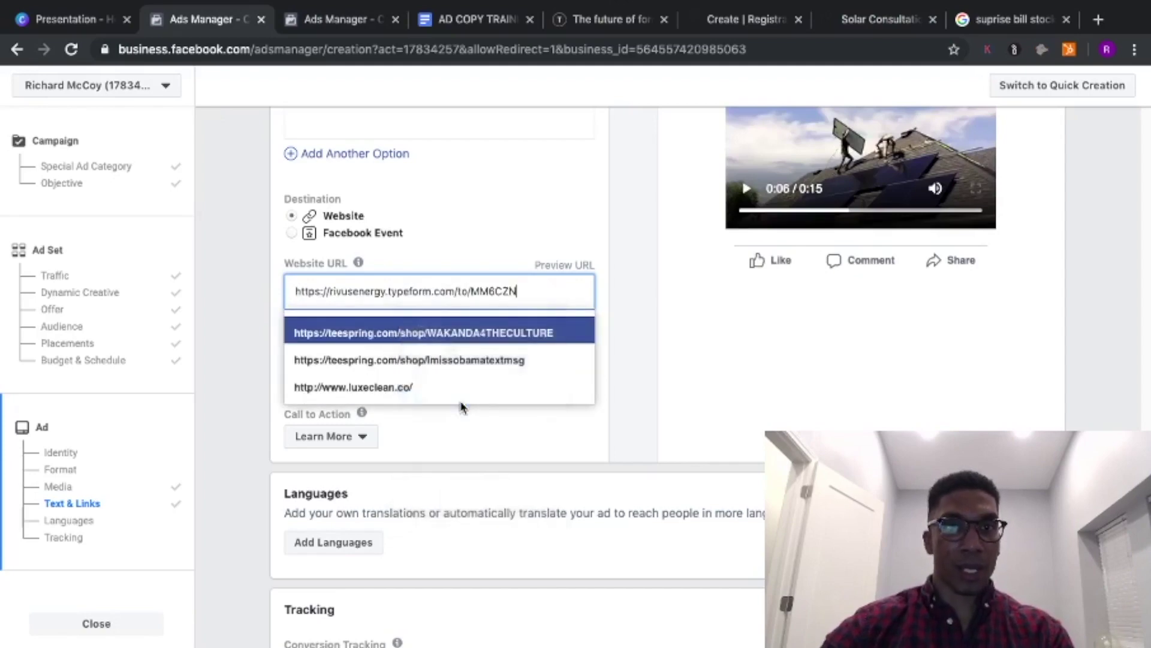
left_click(622, 328)
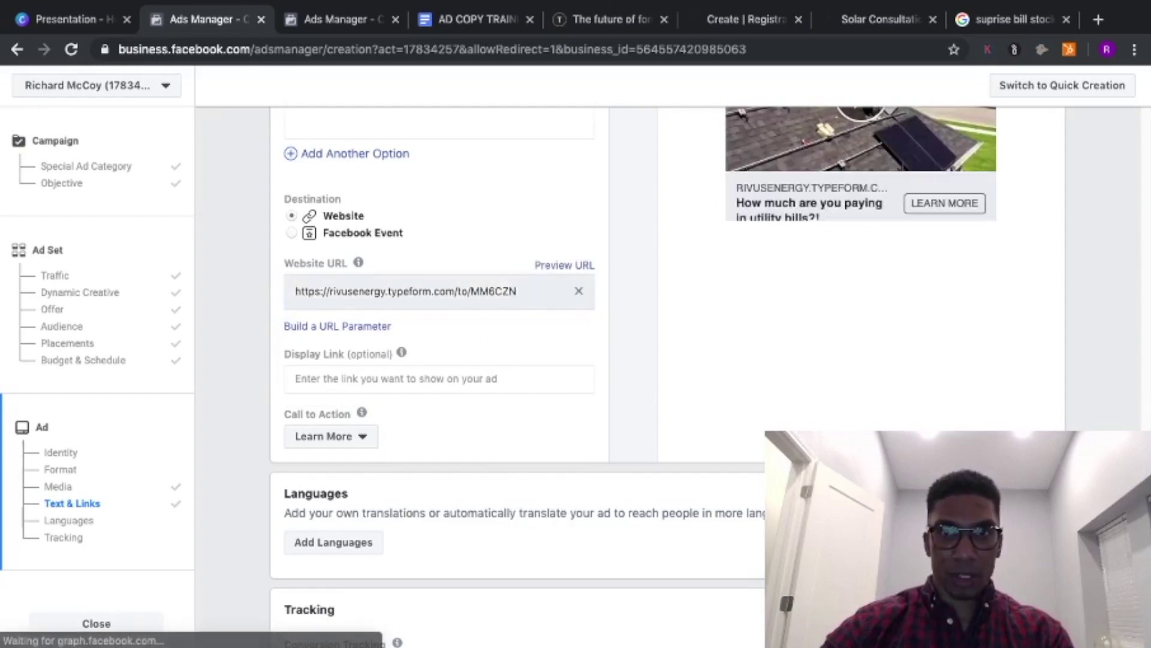
scroll(437, 360, "up", 5)
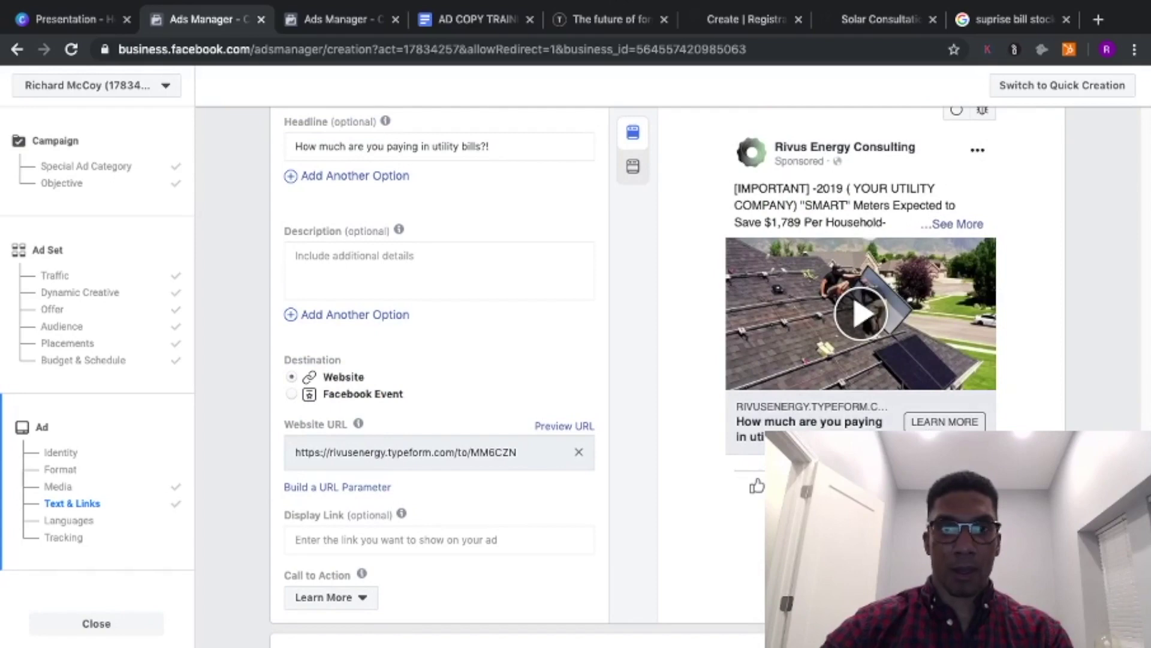
scroll(440, 360, "down", 5)
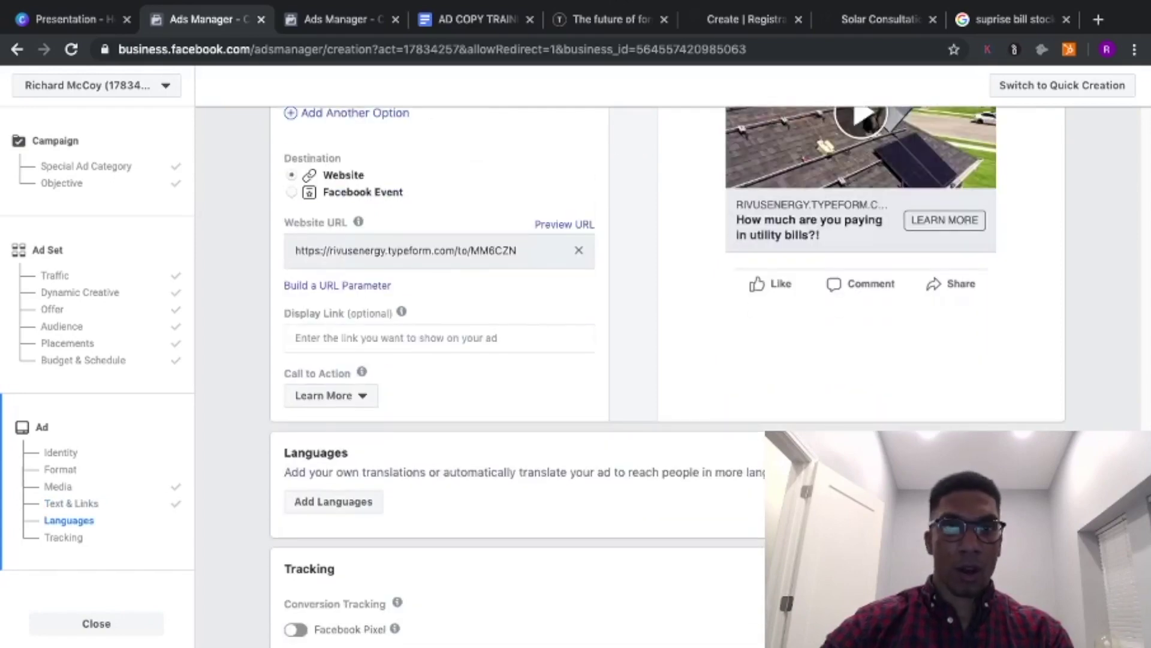
left_click(349, 396)
left_click(546, 398)
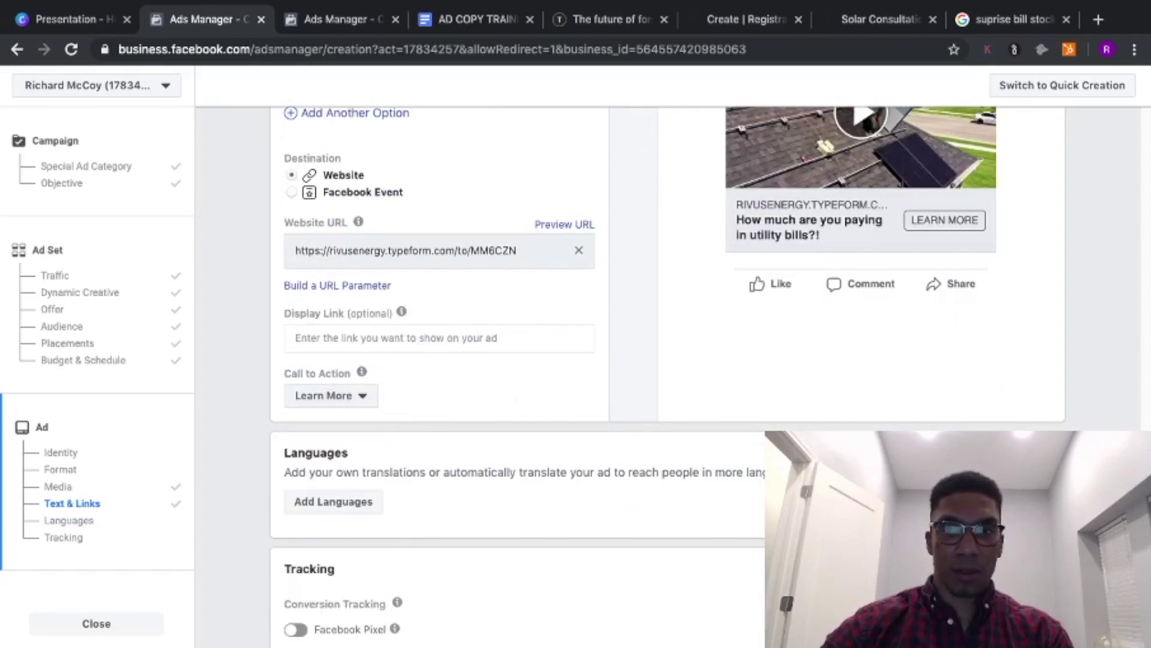
left_click(308, 398)
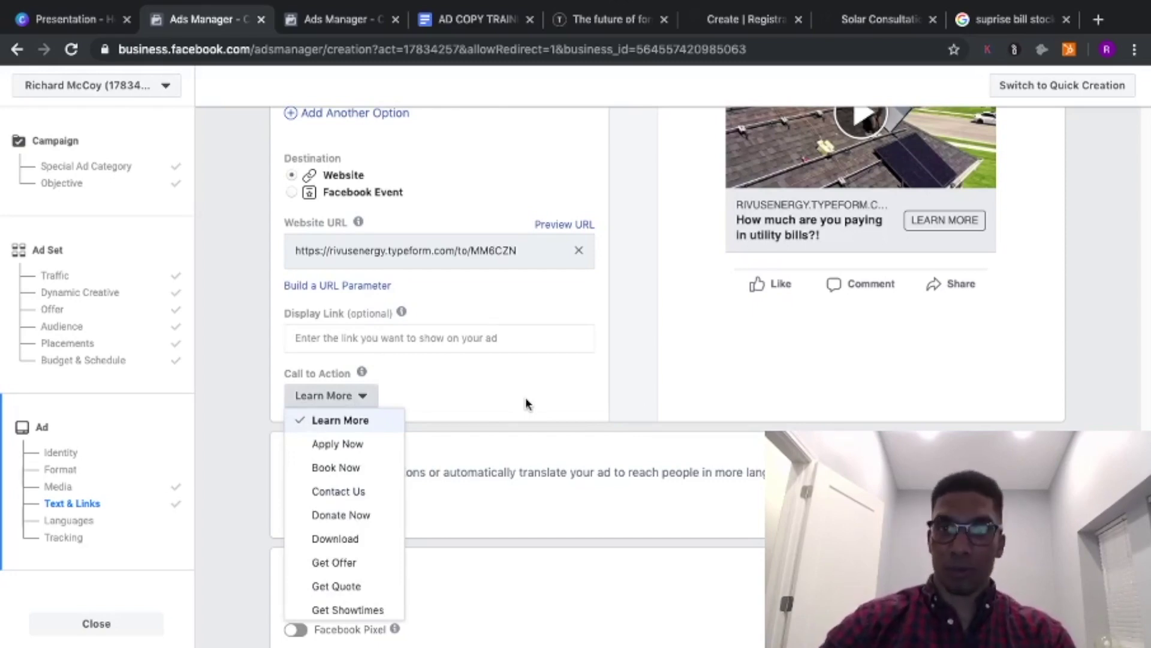
left_click(526, 403)
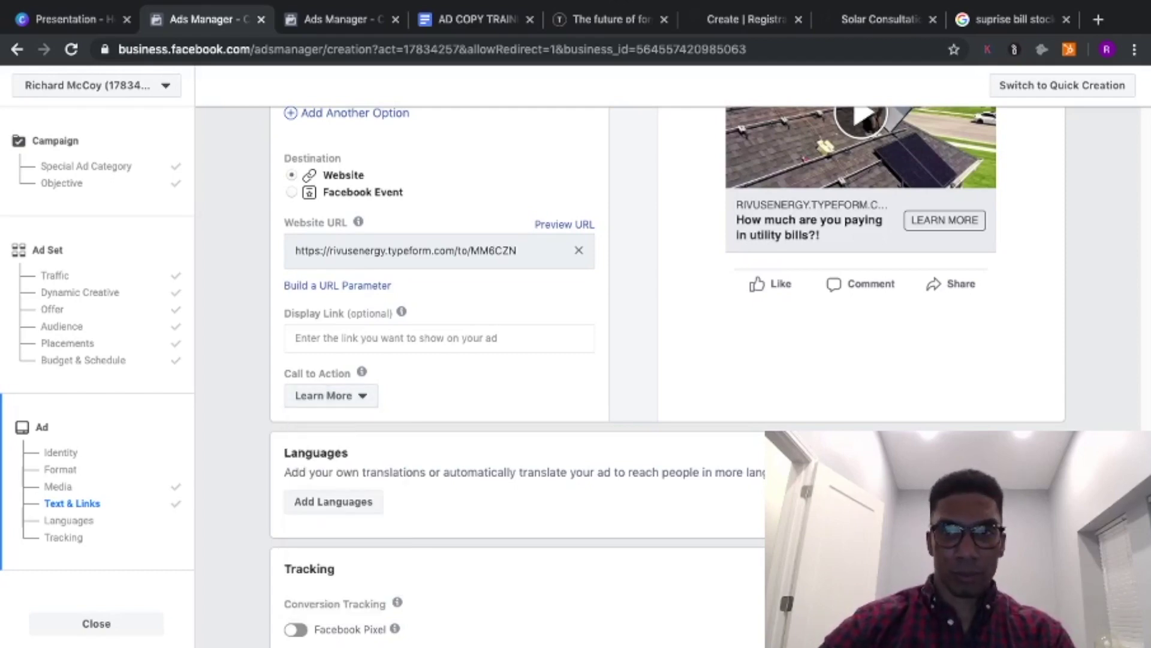
scroll(668, 360, "down", 5)
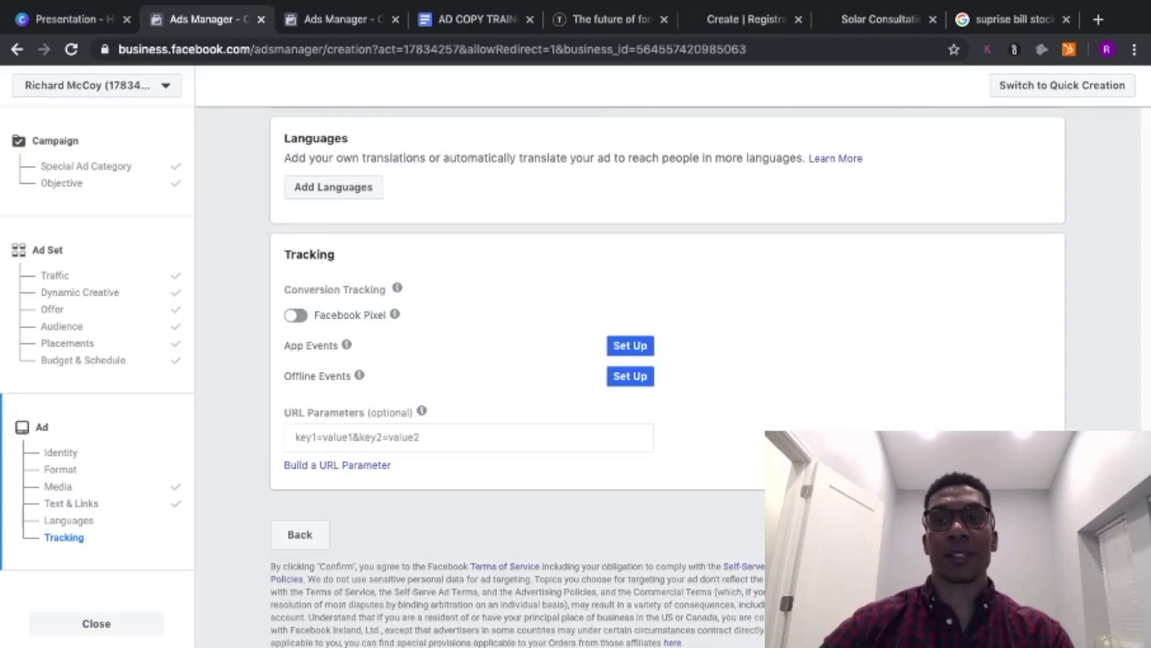
scroll(668, 359, "up", 1)
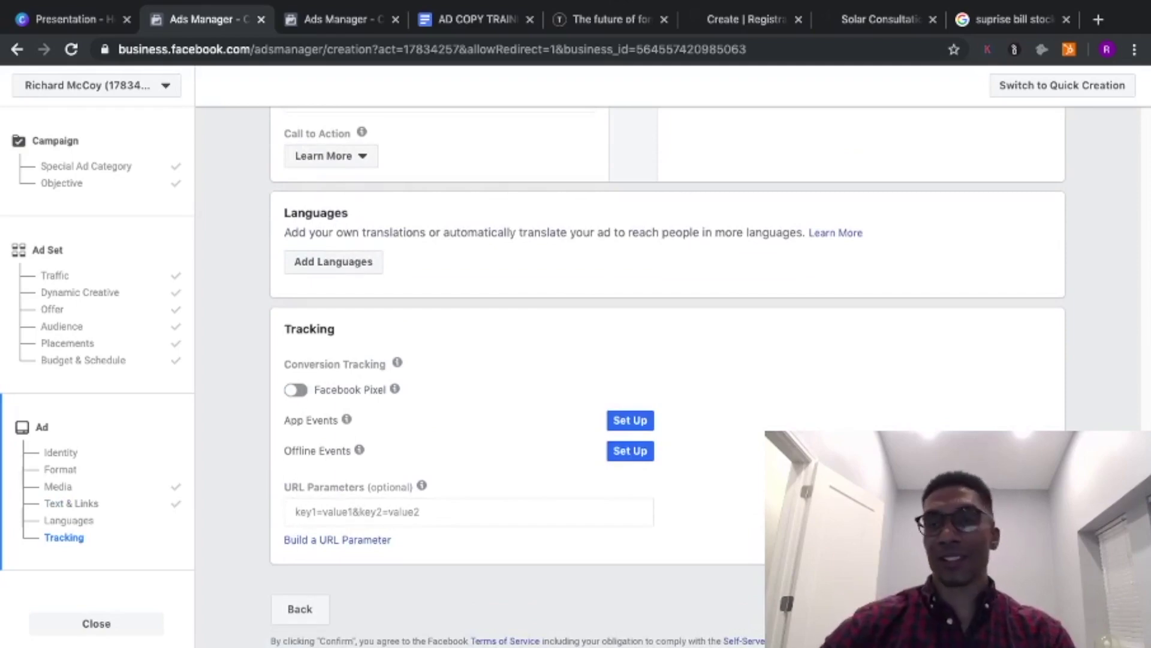
scroll(668, 360, "up", 10)
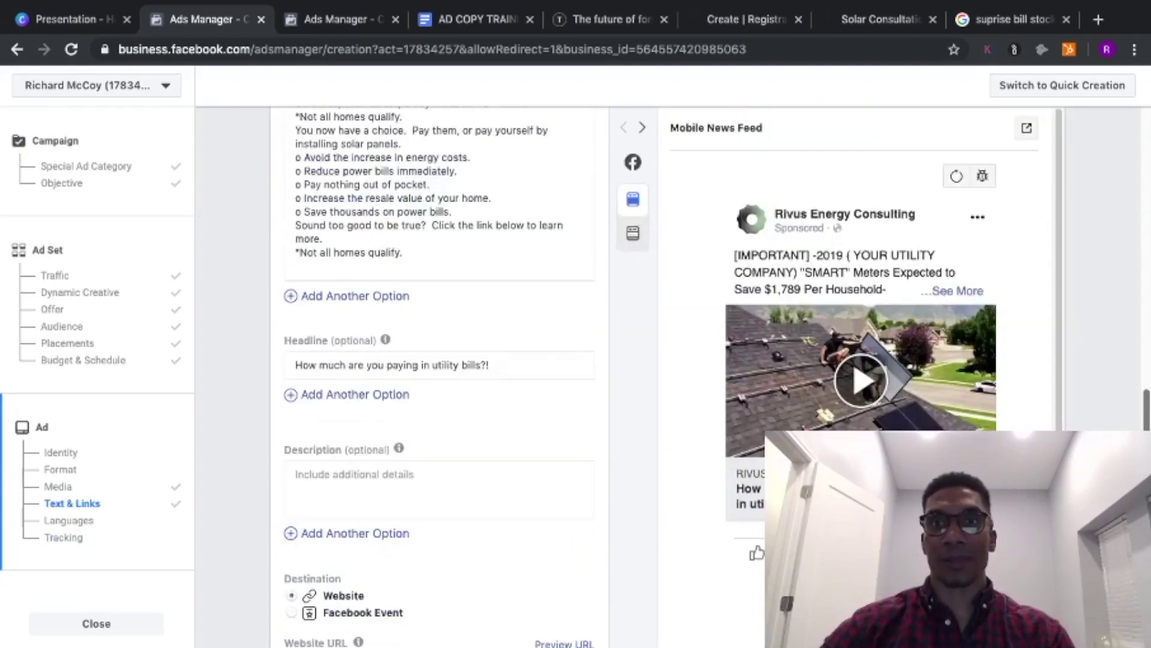
scroll(439, 372, "down", 1)
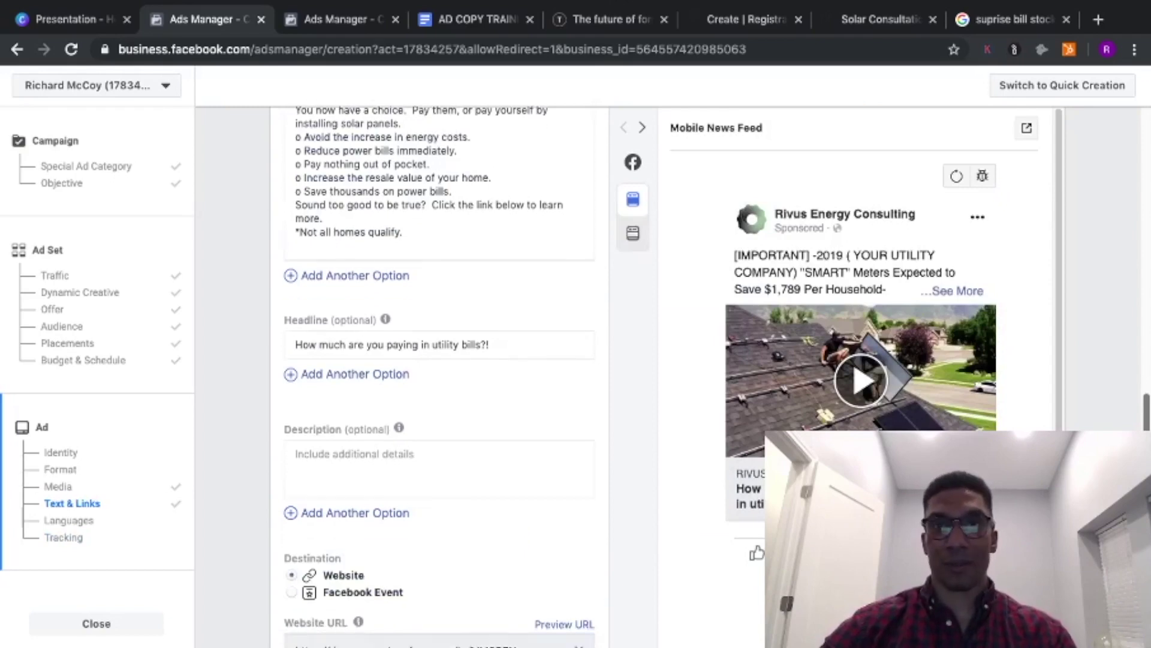
scroll(439, 372, "down", 5)
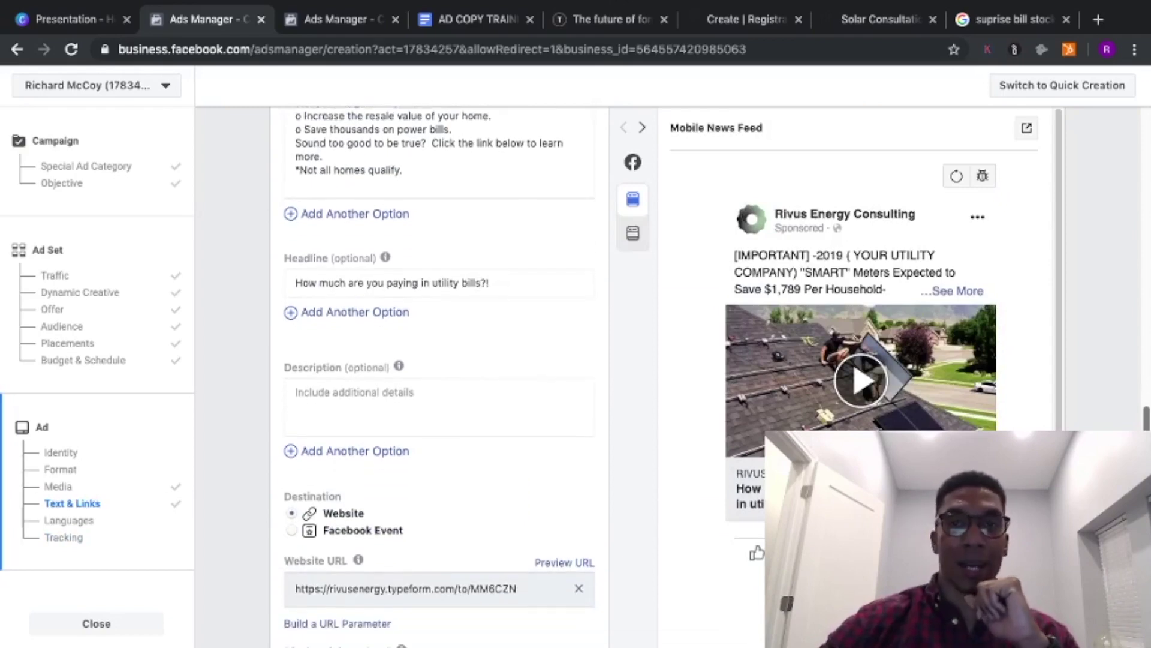
scroll(440, 372, "down", 1)
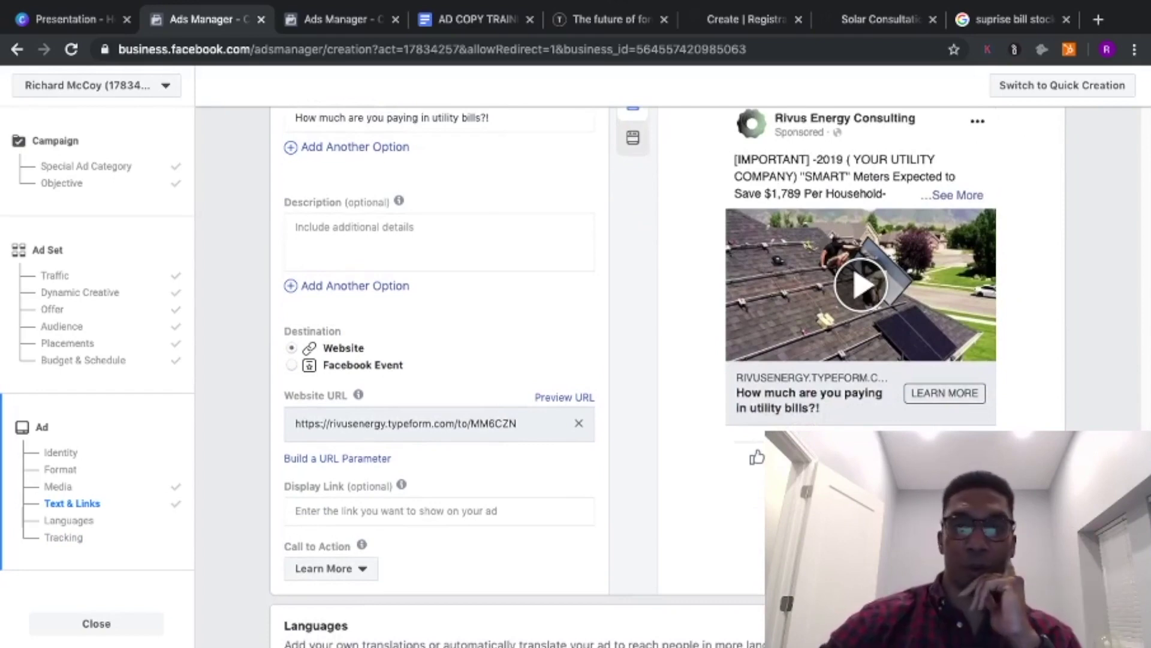
scroll(440, 372, "down", 12)
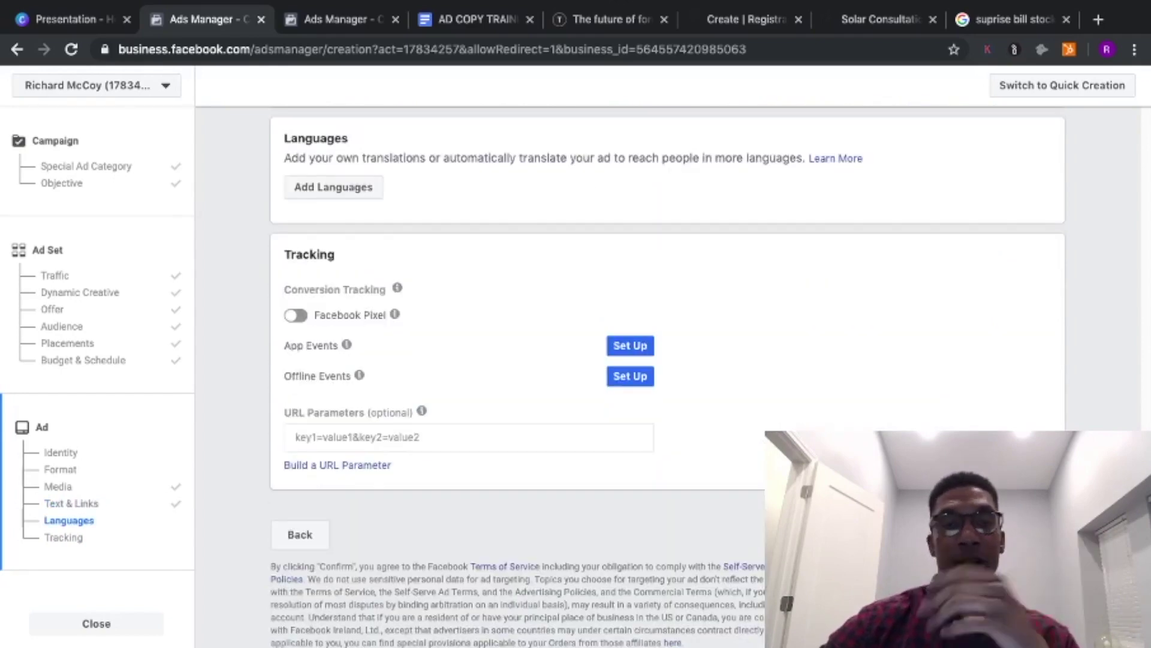
scroll(440, 372, "up", 8)
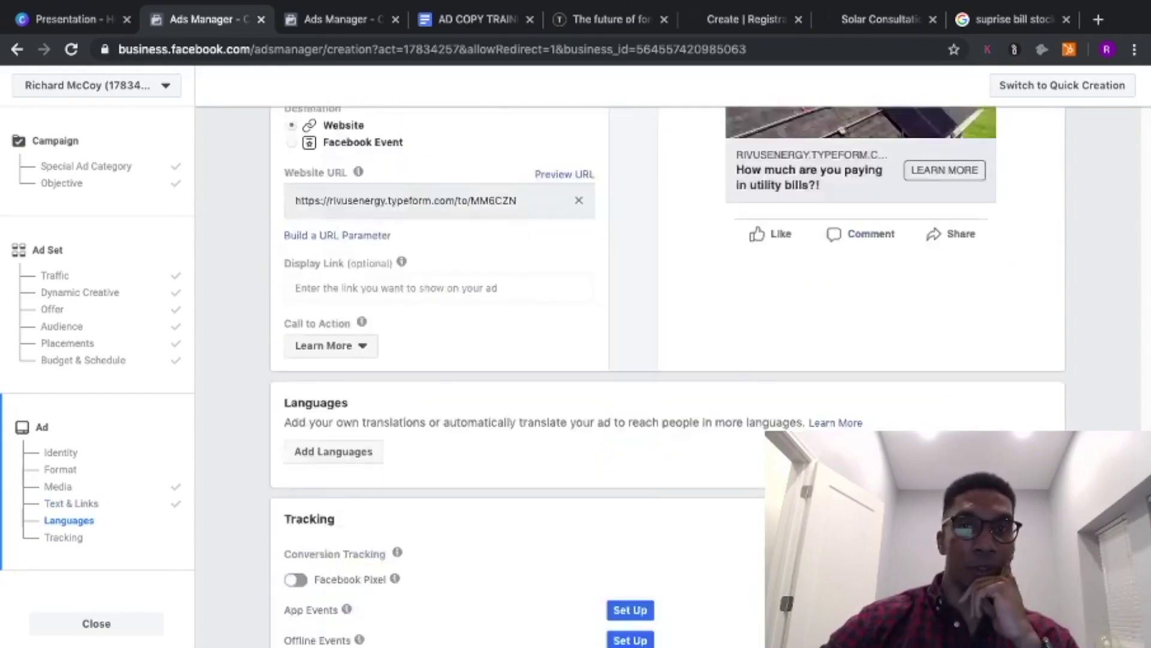
scroll(1123, 378, "up", 10)
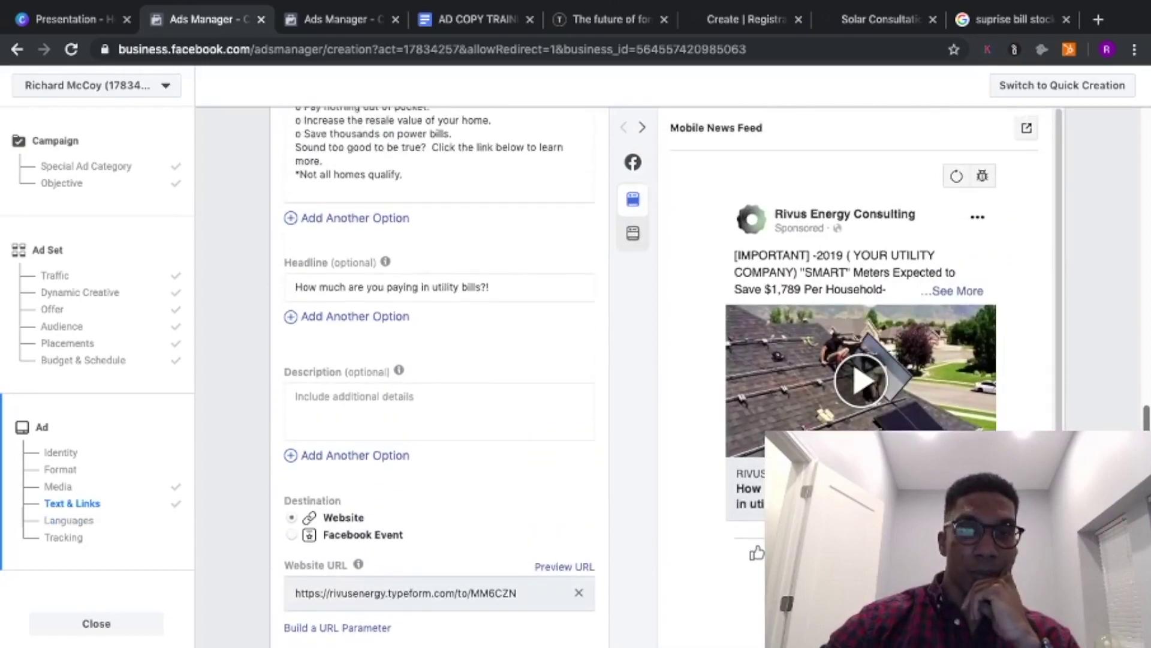
scroll(1123, 378, "up", 12)
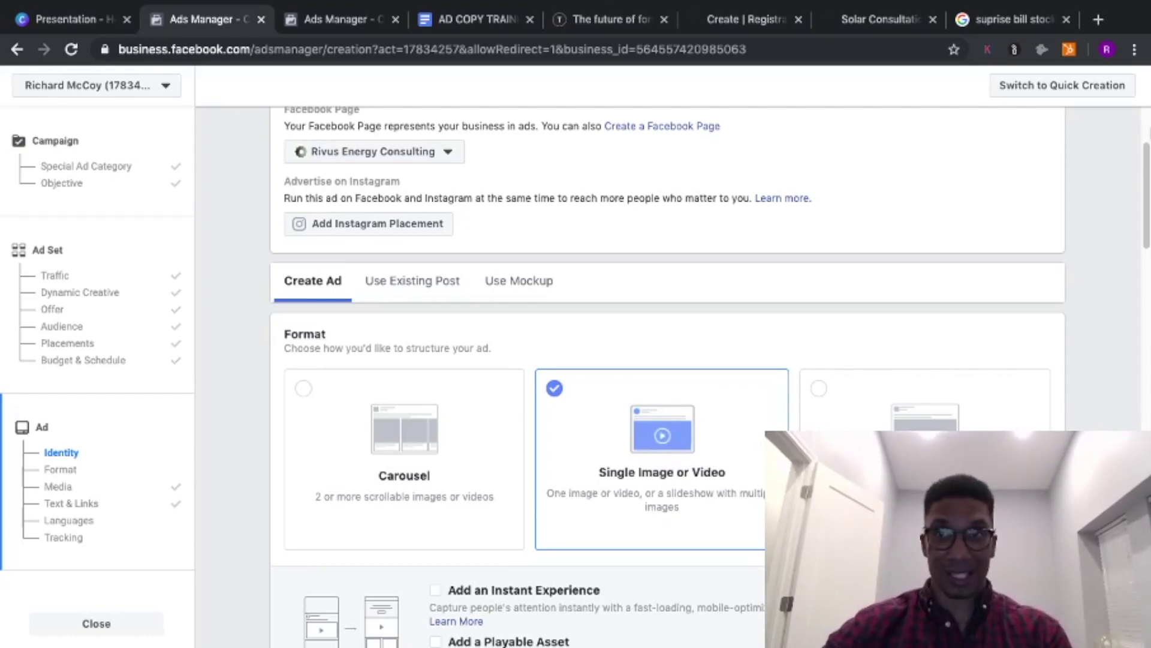
left_click_drag(1147, 163, 1147, 184)
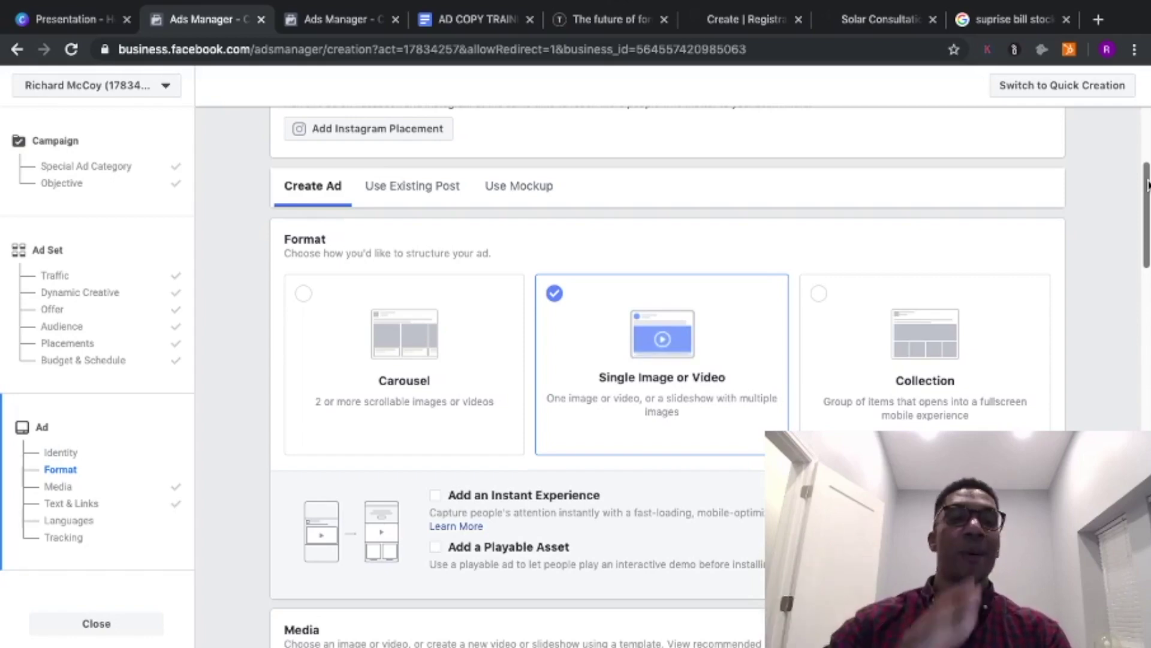
left_click_drag(1147, 185, 1146, 243)
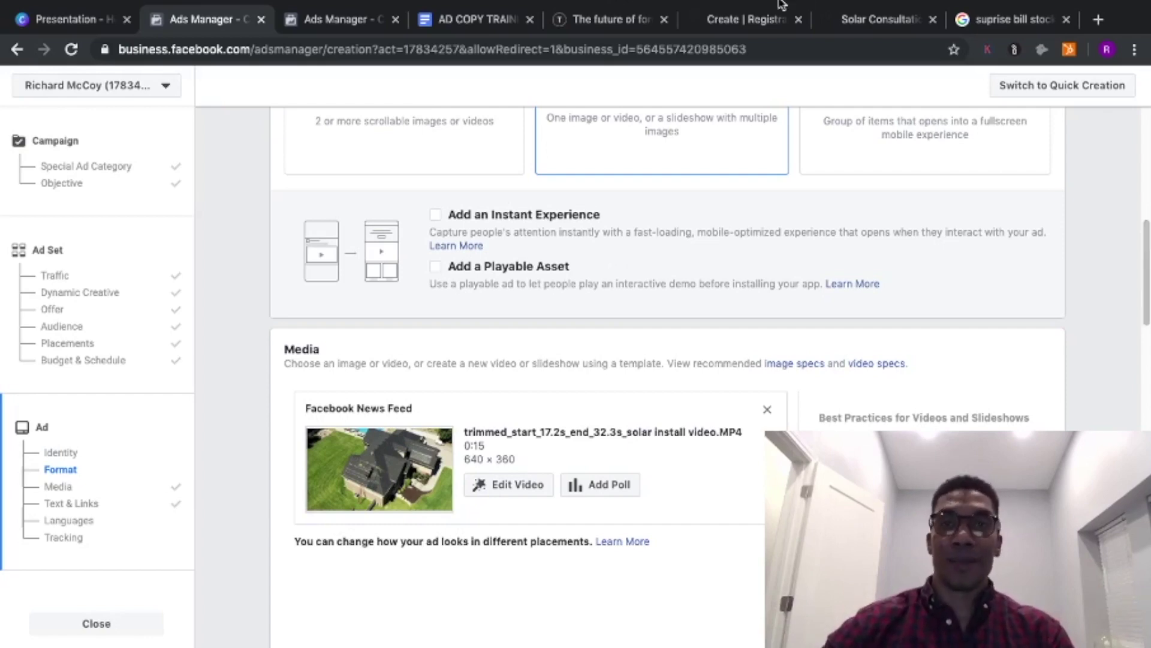
mouse_move(855, 16)
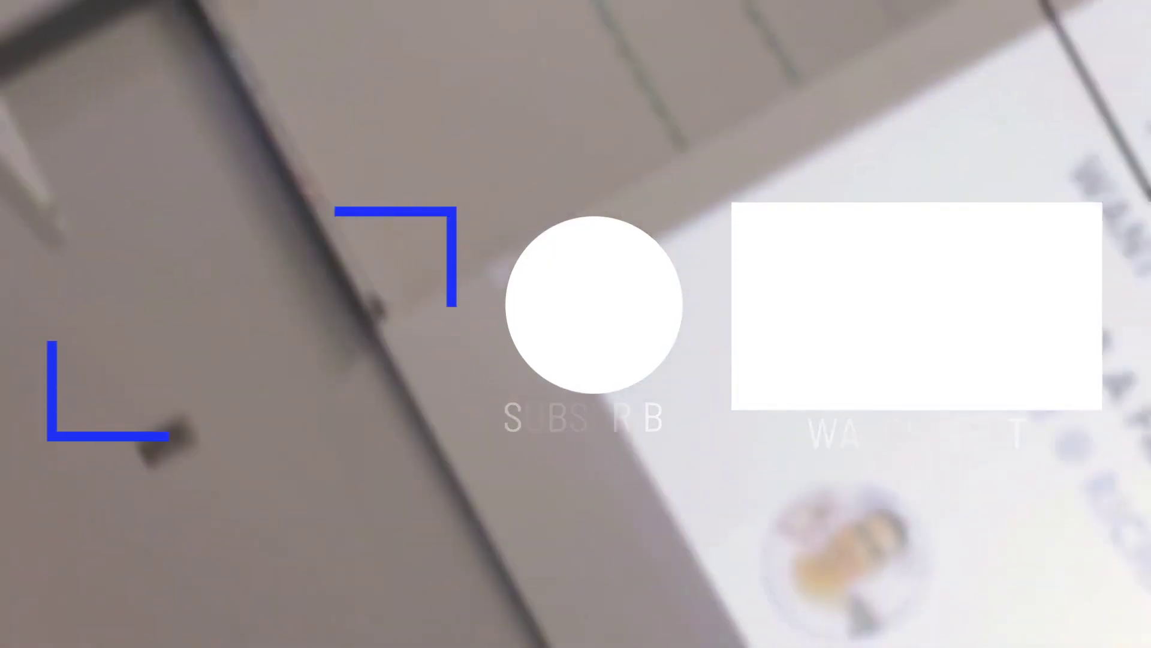